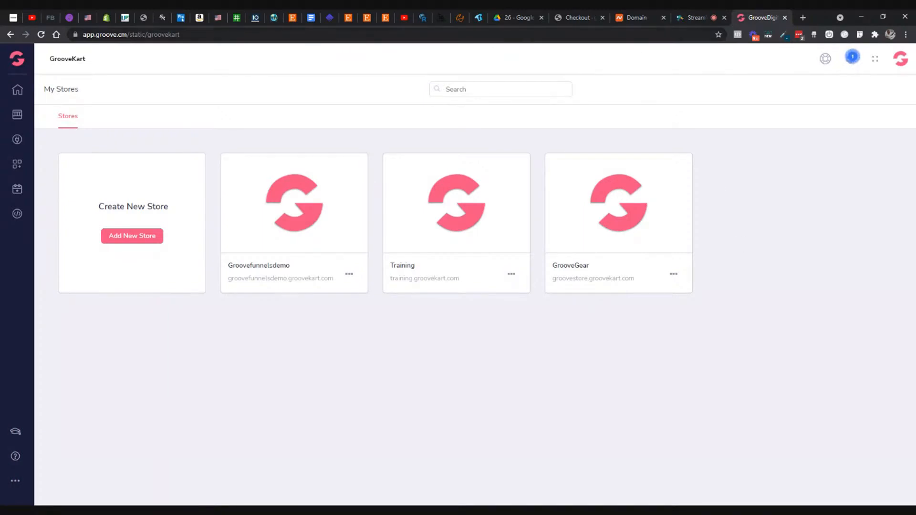
# - Copy the domain name mycatswag.com from its Namecheap details page and return to the GrooveKart store list
pyautogui.click(632, 21)
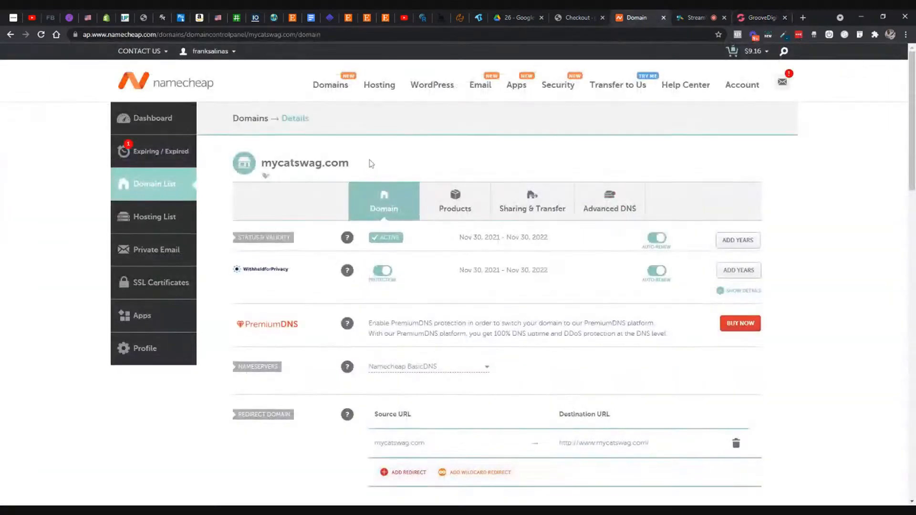
pyautogui.moveTo(371, 163); pyautogui.dragTo(261, 163)
pyautogui.hotkey('ctrl', 'c')
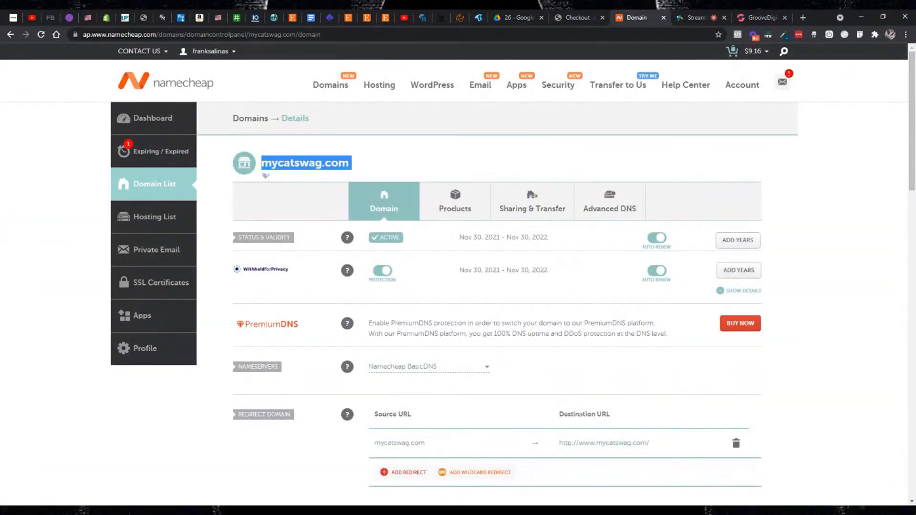
pyautogui.click(759, 18)
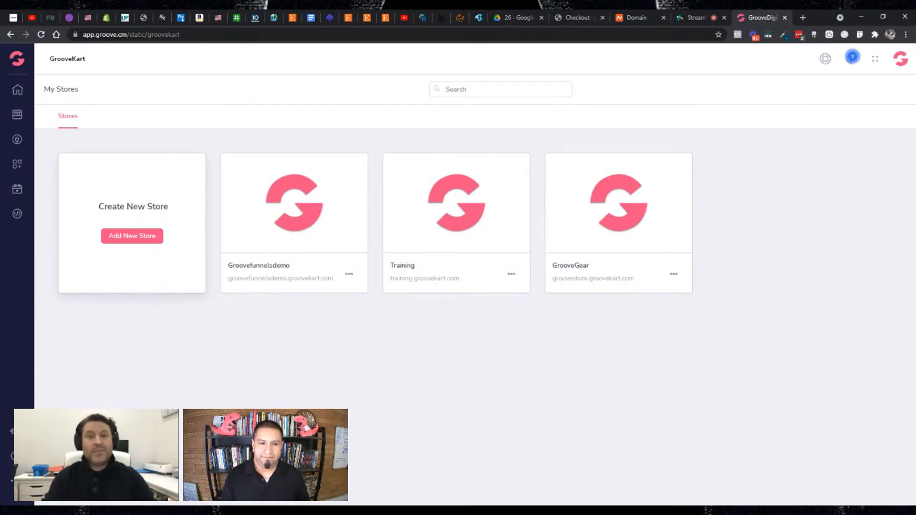
pyautogui.click(138, 238)
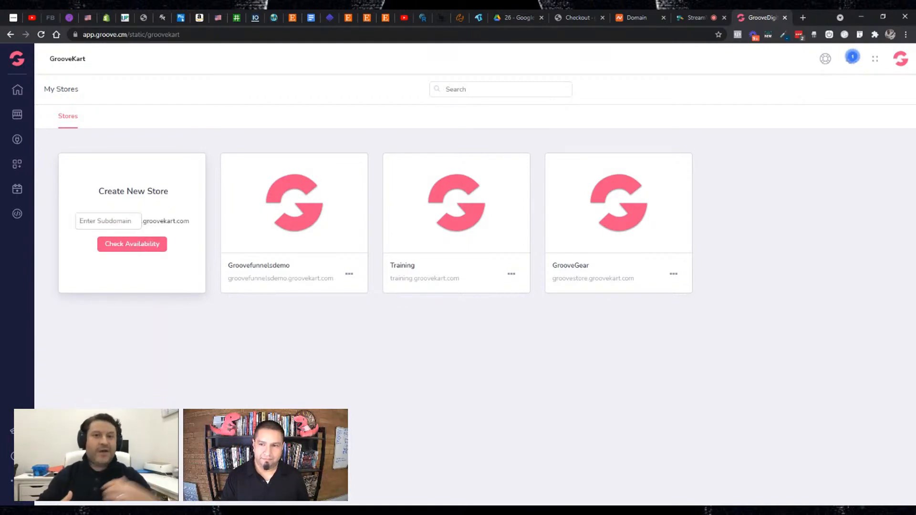
pyautogui.click(17, 58)
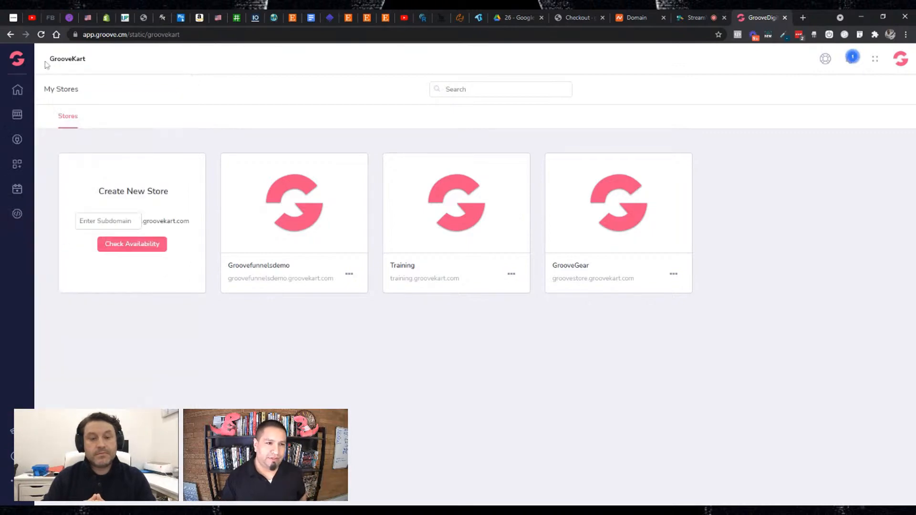
pyautogui.moveTo(19, 65)
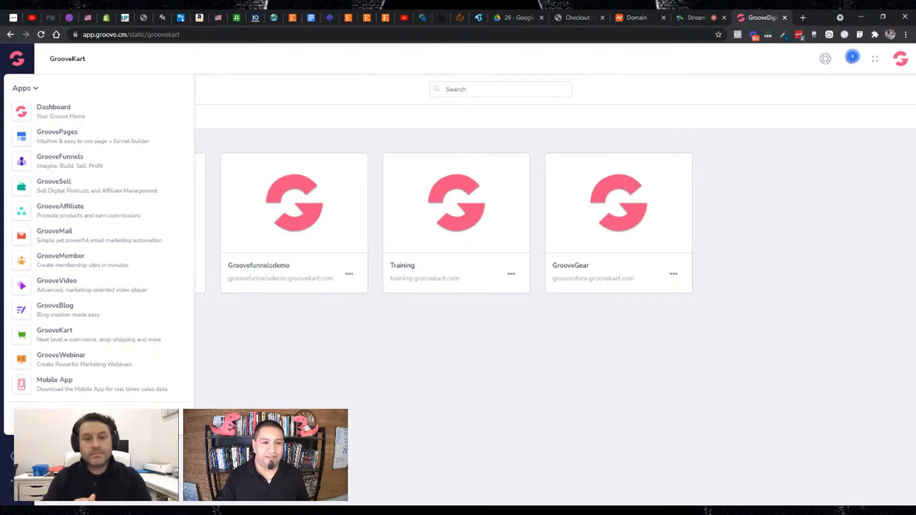
pyautogui.click(73, 330)
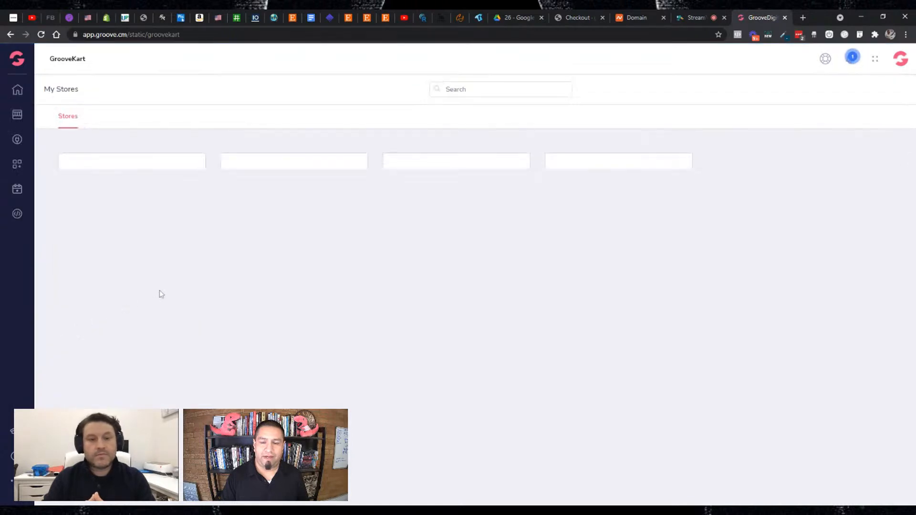
pyautogui.click(24, 60)
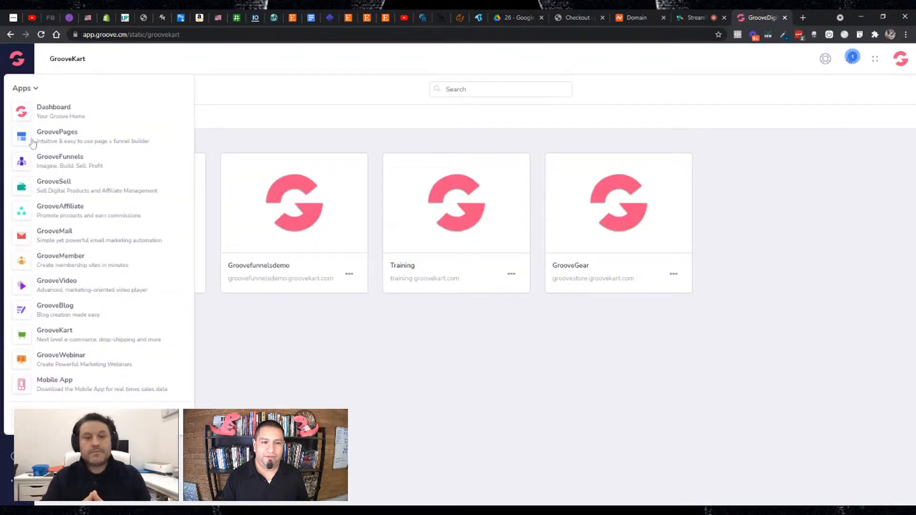
pyautogui.click(61, 335)
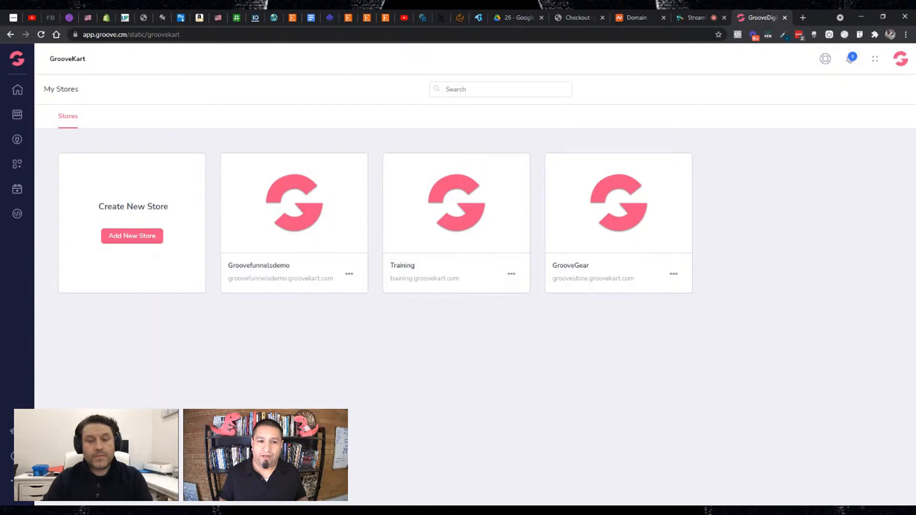
# - Add a new store with the subdomain mycatswag, checking its availability before creating it
pyautogui.click(130, 240)
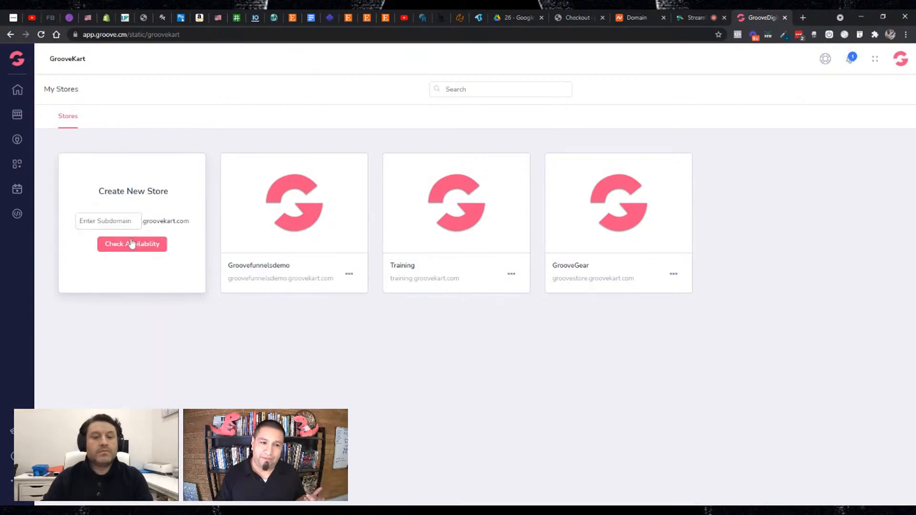
pyautogui.click(116, 222)
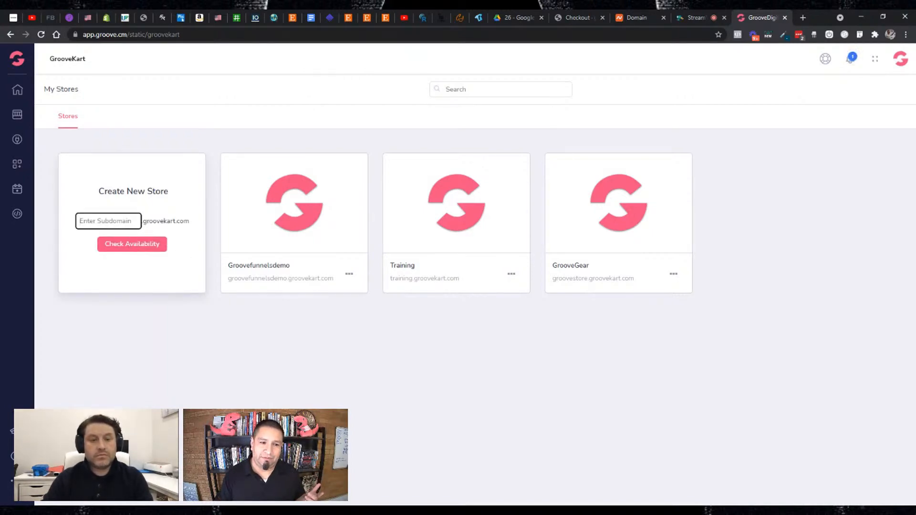
pyautogui.hotkey('ctrl', 'v')
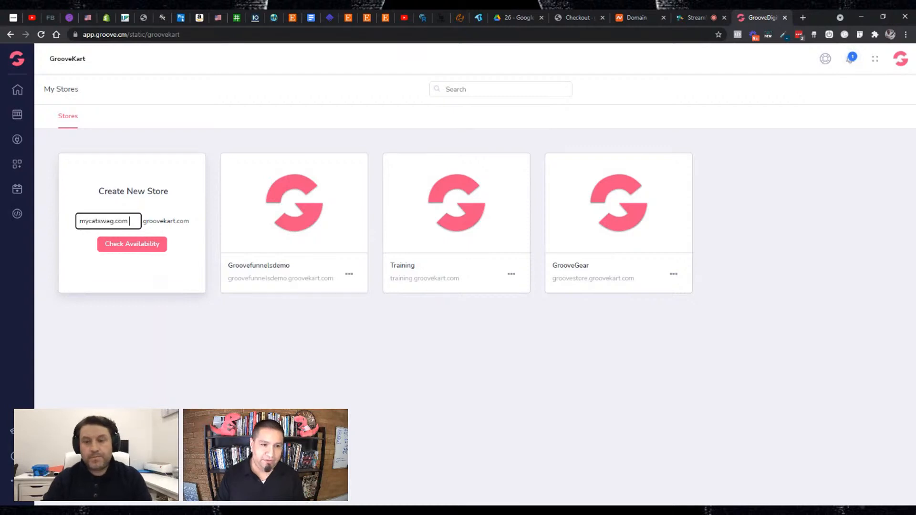
pyautogui.press('BackSpace')
pyautogui.press('BackSpace')
pyautogui.press('BackSpace')
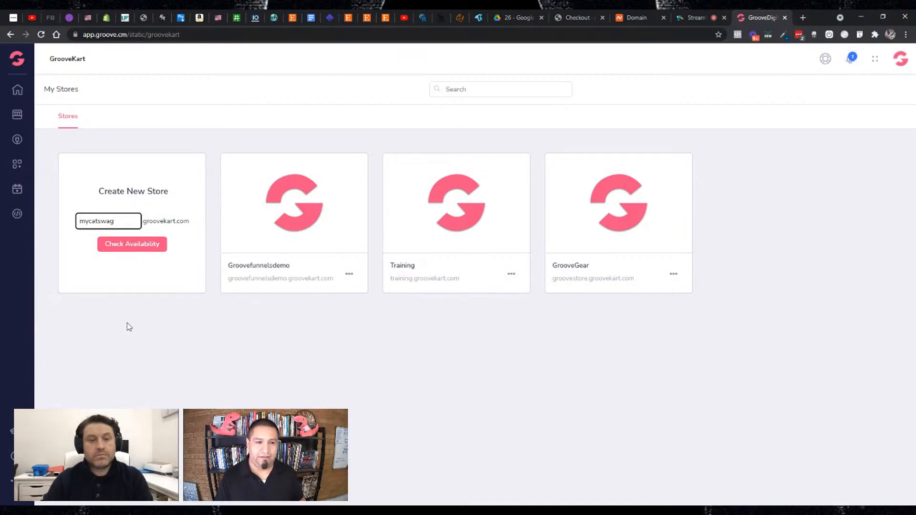
pyautogui.click(130, 244)
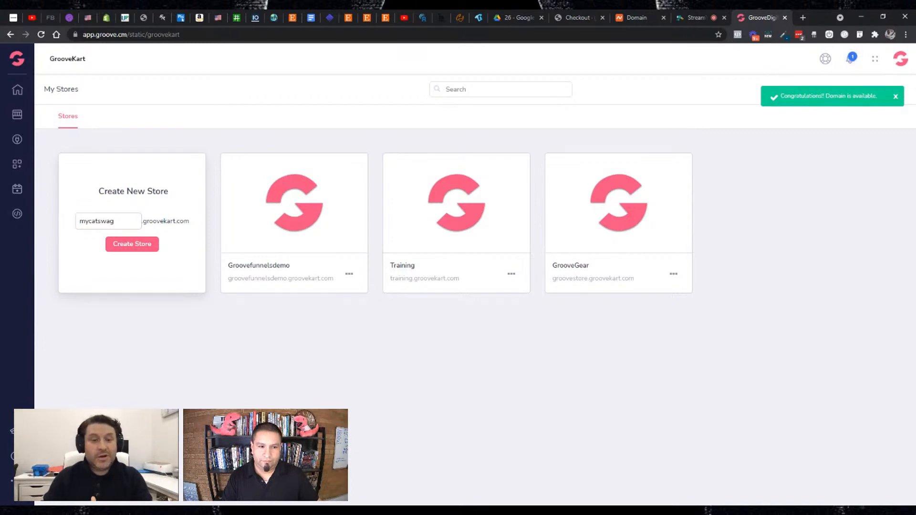
pyautogui.click(132, 245)
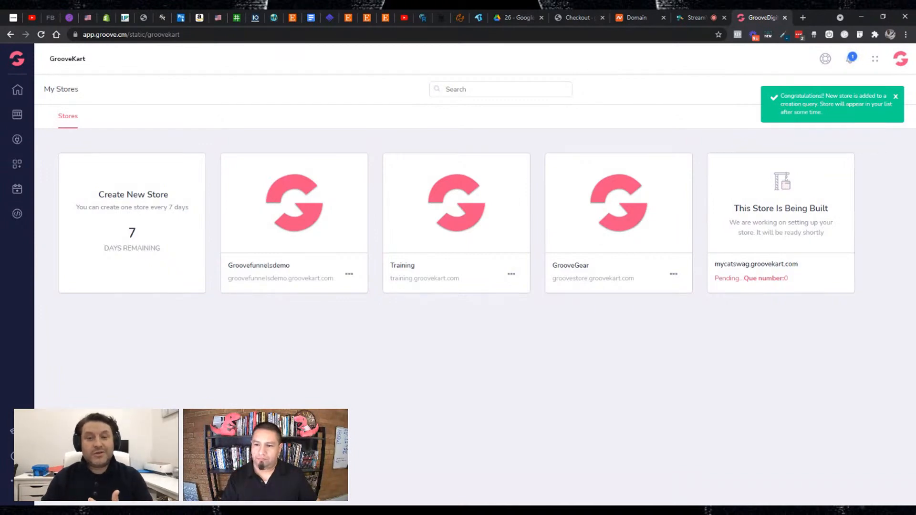
# - Refresh the GrooveKart store list and open the Mycatswag store's Admin Dashboard, keeping the store list at hand
pyautogui.click(9, 64)
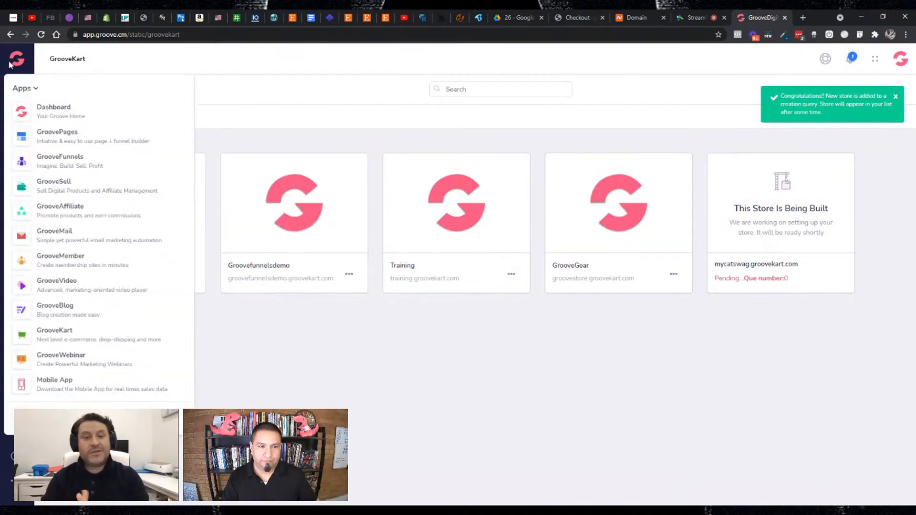
pyautogui.click(21, 334)
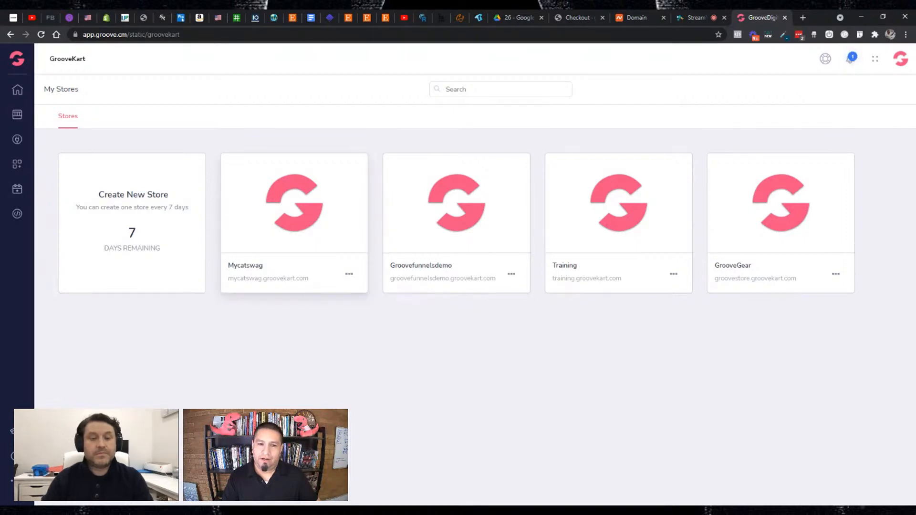
pyautogui.click(349, 275)
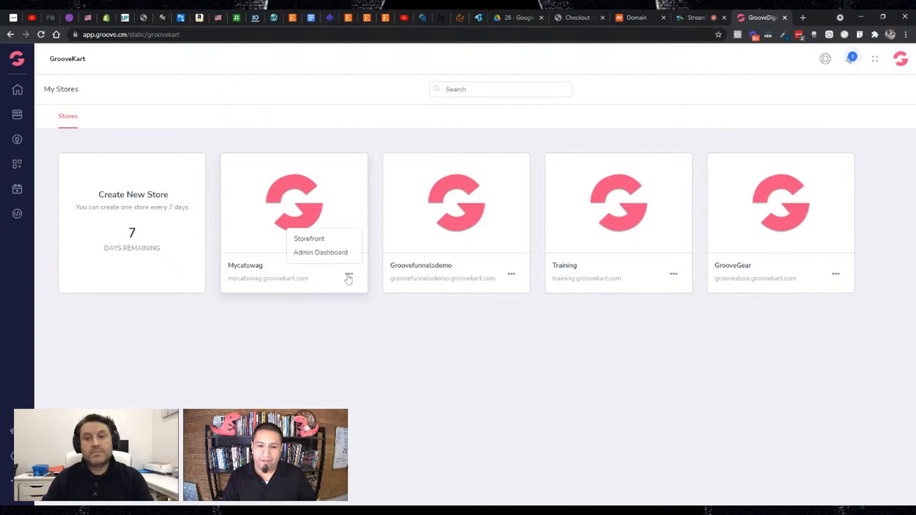
pyautogui.click(323, 259)
pyautogui.click(714, 16)
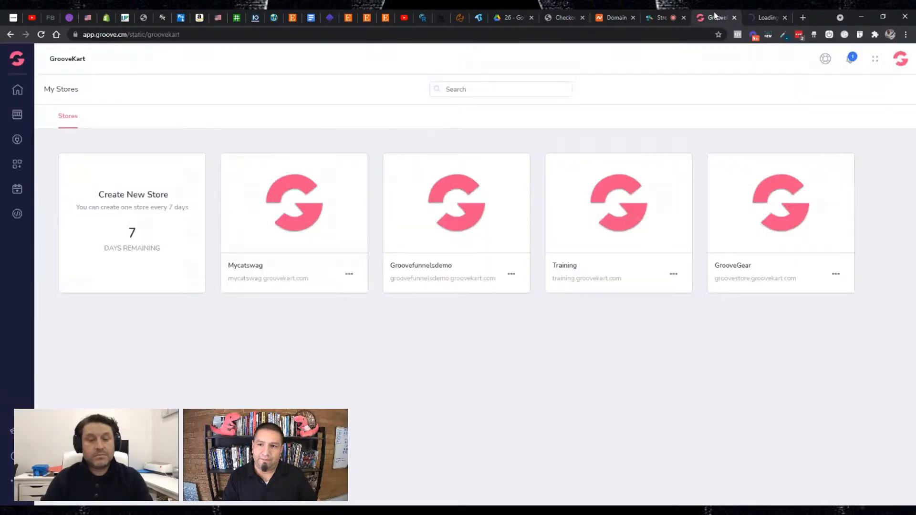
# - Open the Mycatswag storefront and look through the sections of its default home page
pyautogui.moveTo(314, 237)
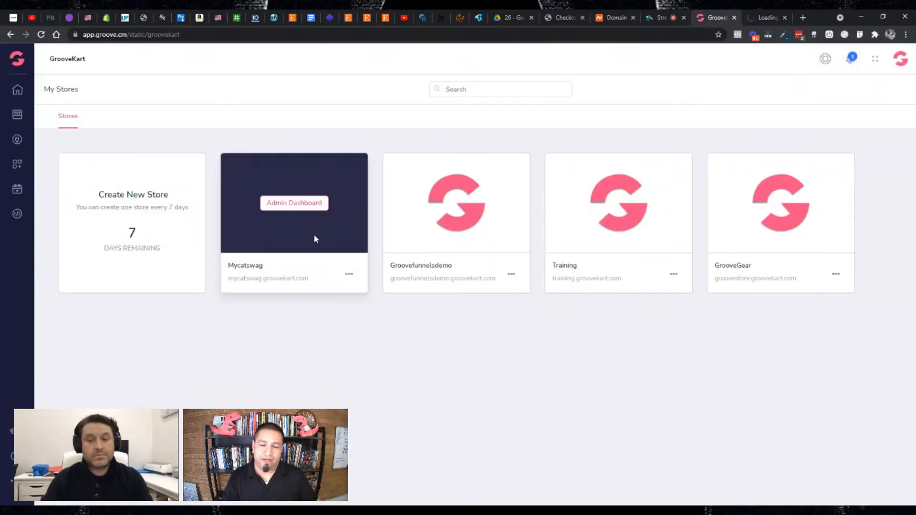
pyautogui.click(347, 275)
pyautogui.moveTo(297, 240)
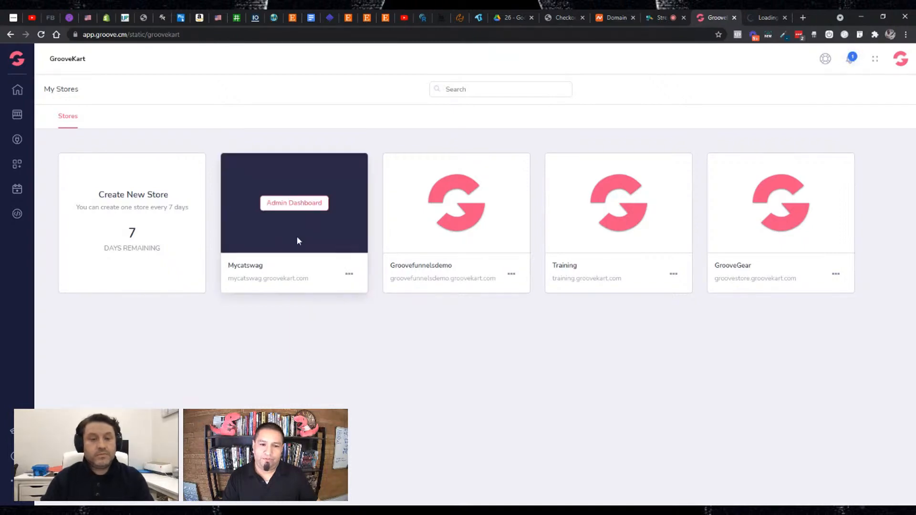
pyautogui.click(349, 274)
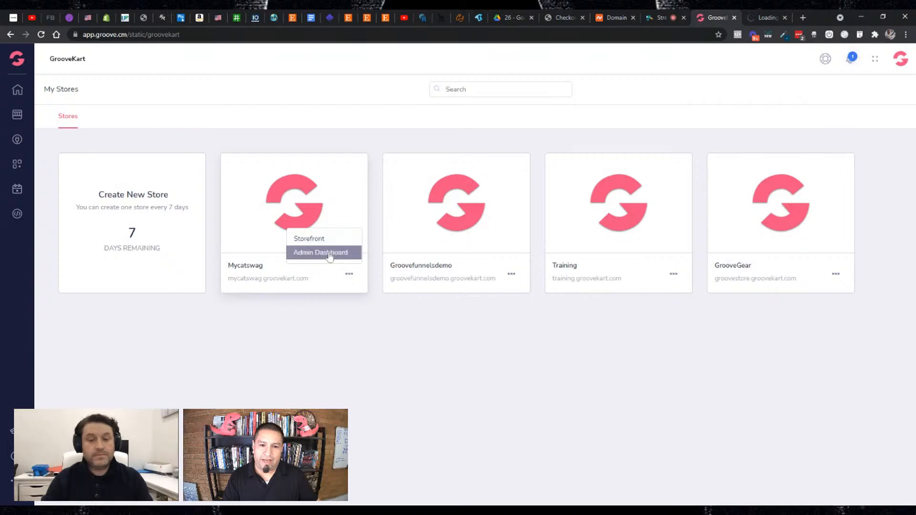
pyautogui.click(328, 253)
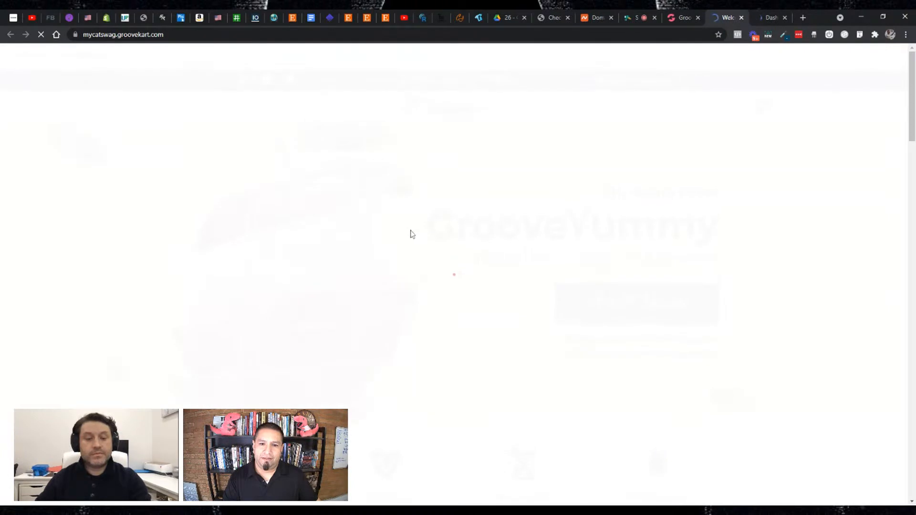
pyautogui.scroll(-8, 524, 239)
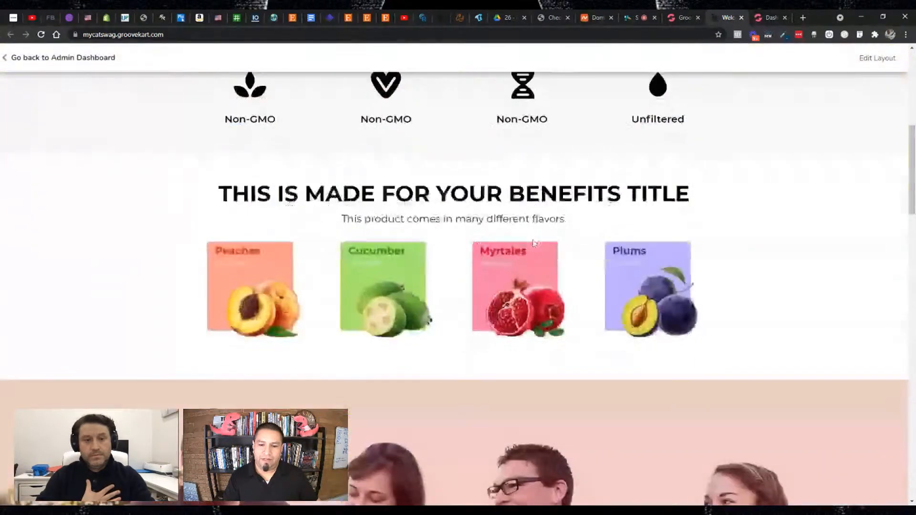
pyautogui.scroll(-20, 533, 242)
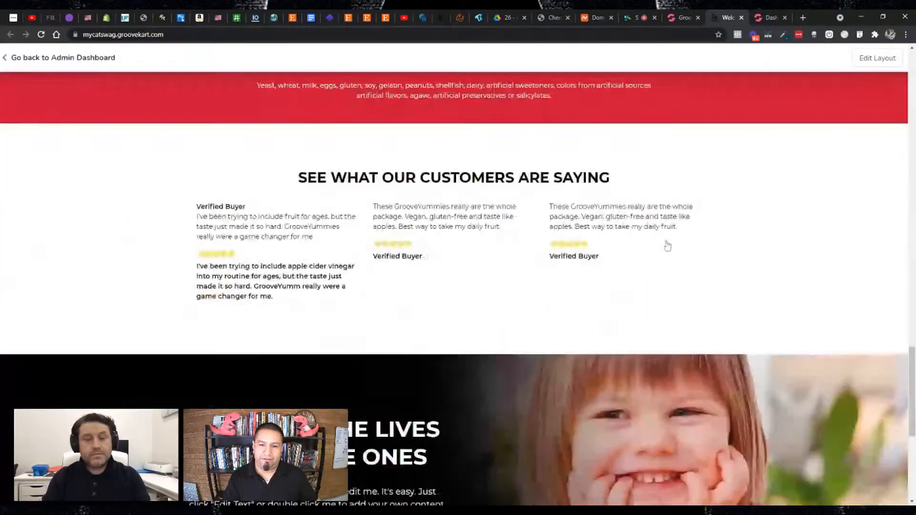
pyautogui.scroll(18, 667, 245)
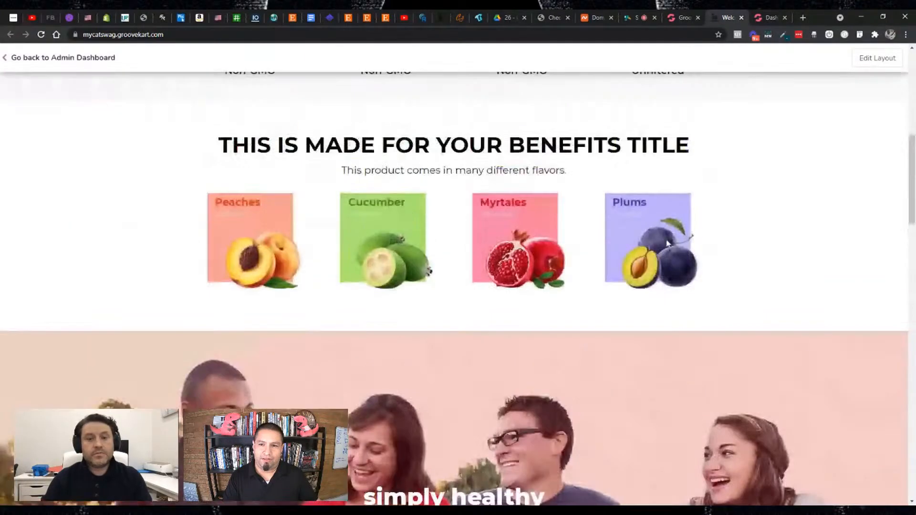
pyautogui.scroll(5, 670, 236)
# - Go back to the store list and switch to the Mycatswag Admin Dashboard
pyautogui.click(681, 17)
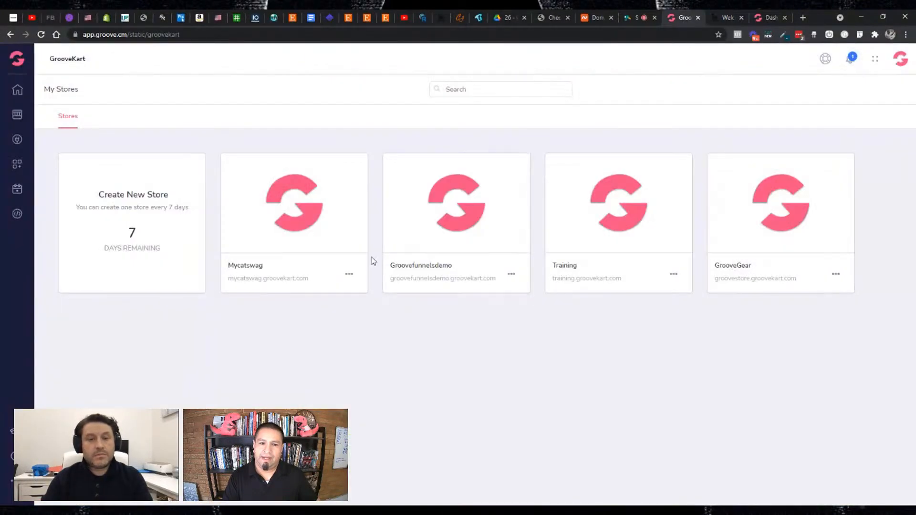
pyautogui.click(349, 274)
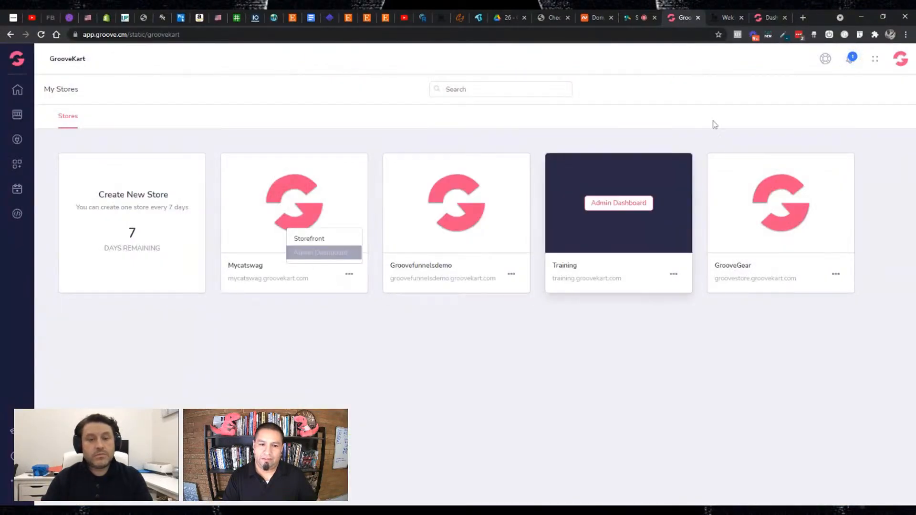
pyautogui.click(765, 20)
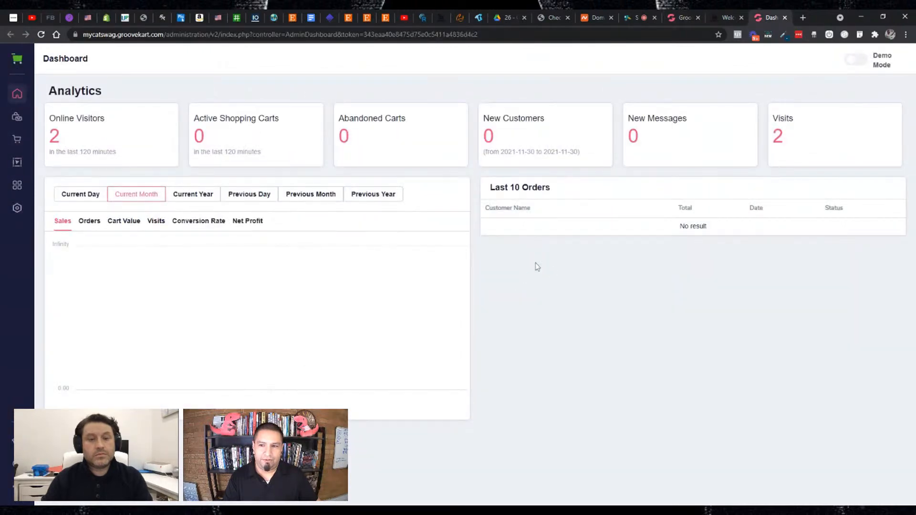
# - Switch Demo Mode on and back off, and briefly visit the main Groove overview before returning to the store dashboard
pyautogui.click(857, 62)
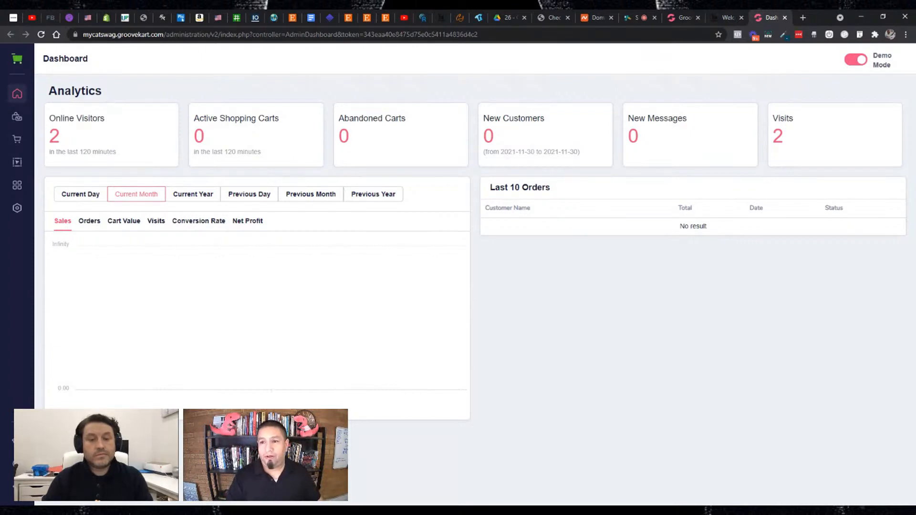
pyautogui.click(856, 61)
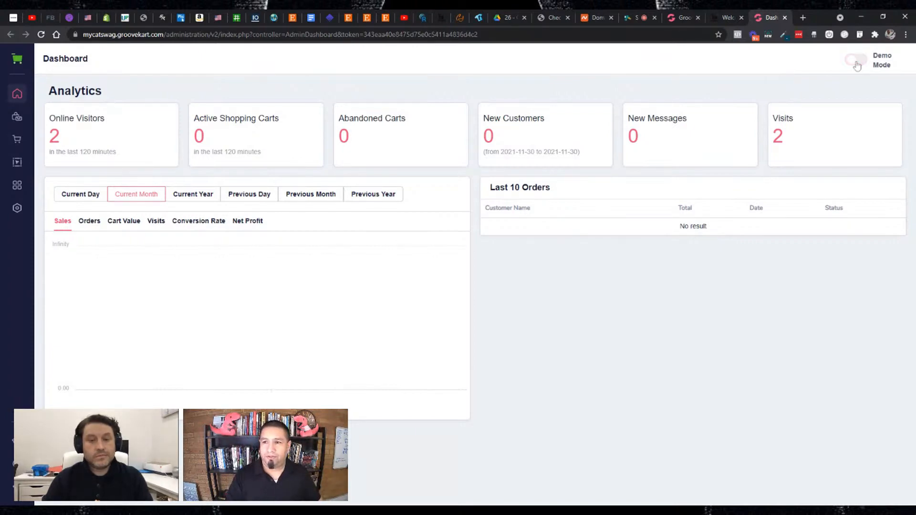
pyautogui.click(16, 70)
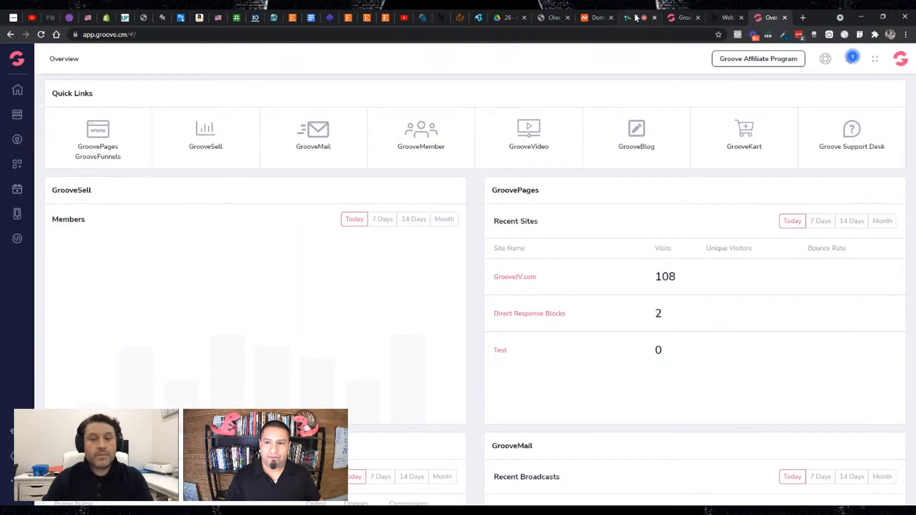
pyautogui.click(5, 38)
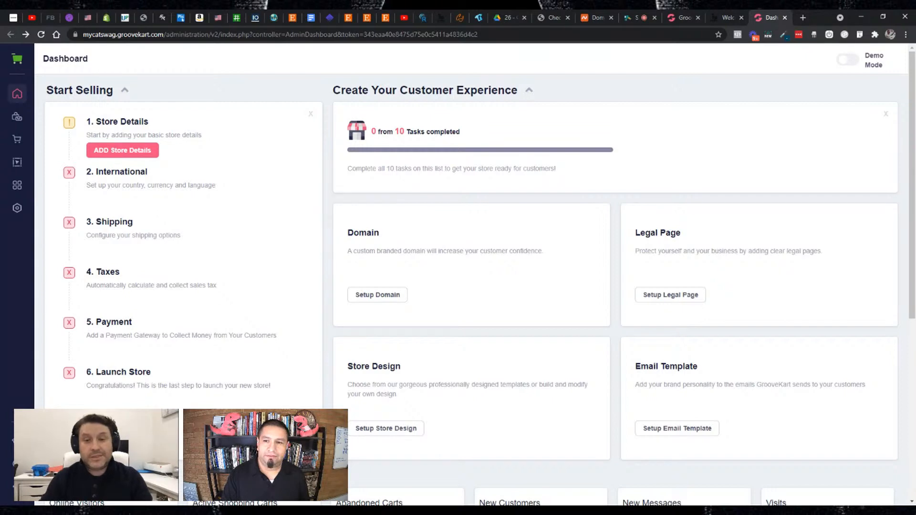
# - Start adding the store details from the Start Selling checklist and look over the setup form
pyautogui.click(115, 156)
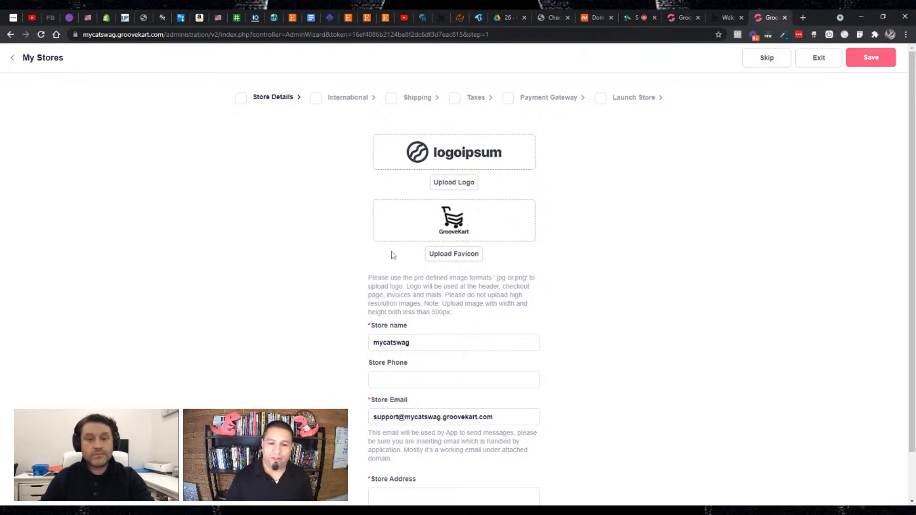
pyautogui.scroll(-1, 392, 255)
pyautogui.scroll(1, 450, 272)
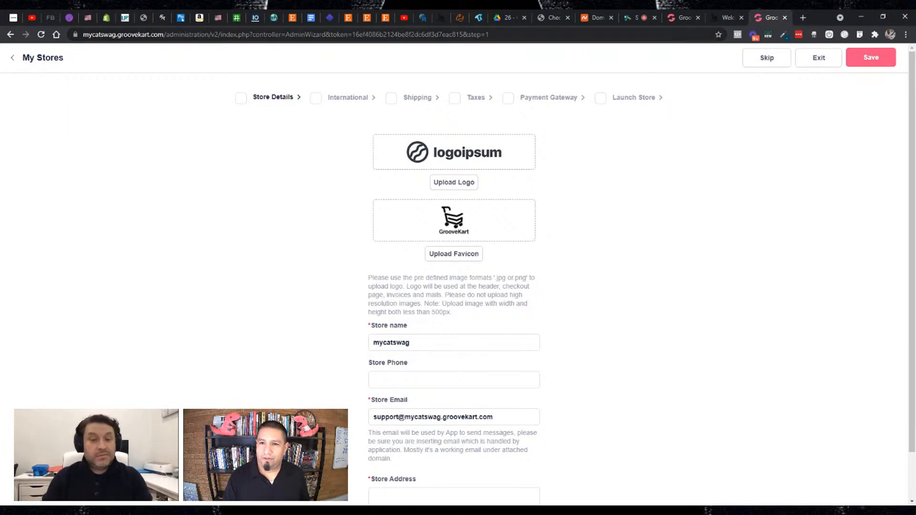
# - Open canva.com in a new browser tab and start a blank 500 × 500 px logo design
pyautogui.click(636, 19)
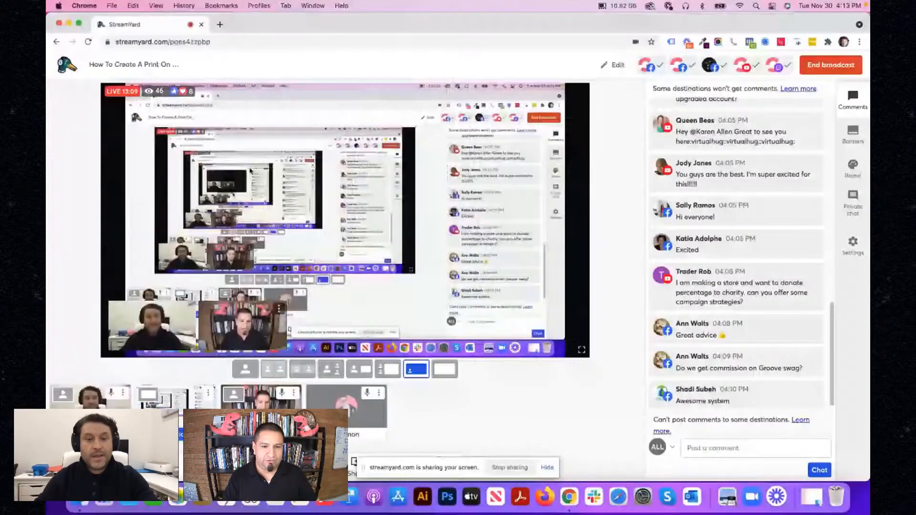
pyautogui.click(219, 25)
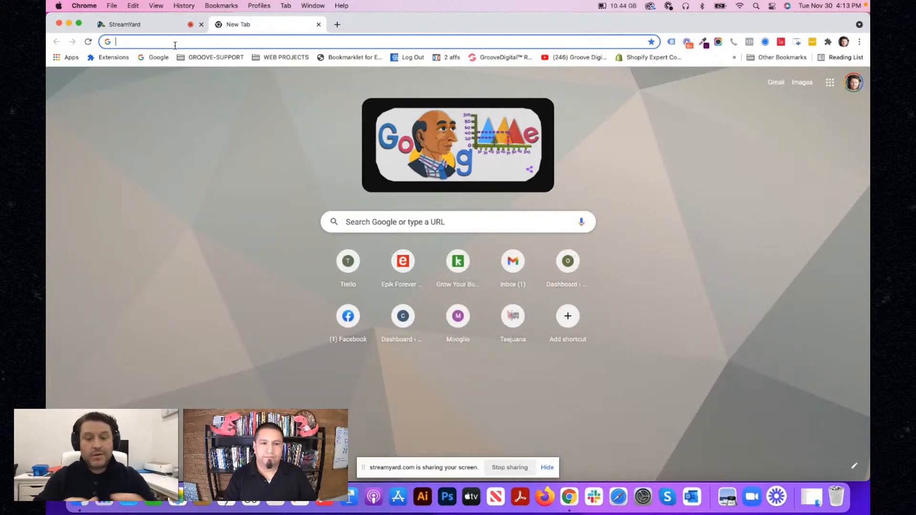
pyautogui.write('c')
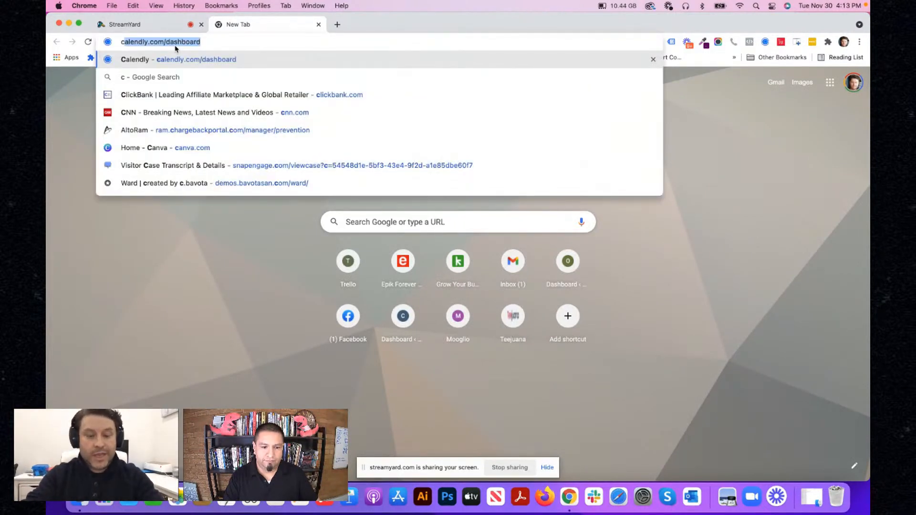
pyautogui.write('anva.com')
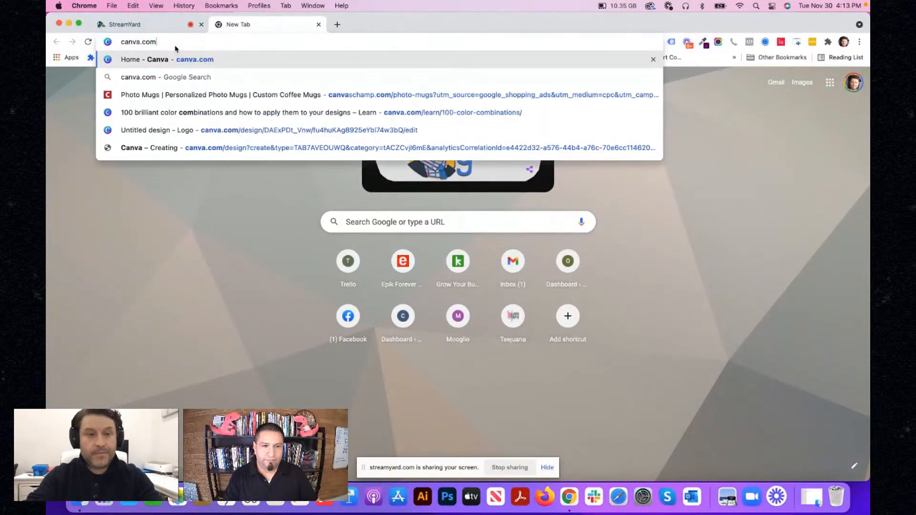
pyautogui.press('Return')
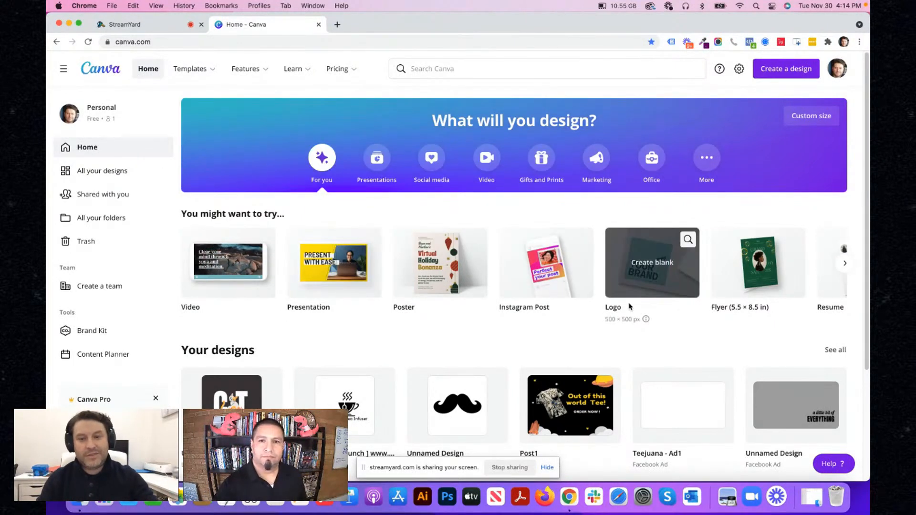
pyautogui.click(645, 281)
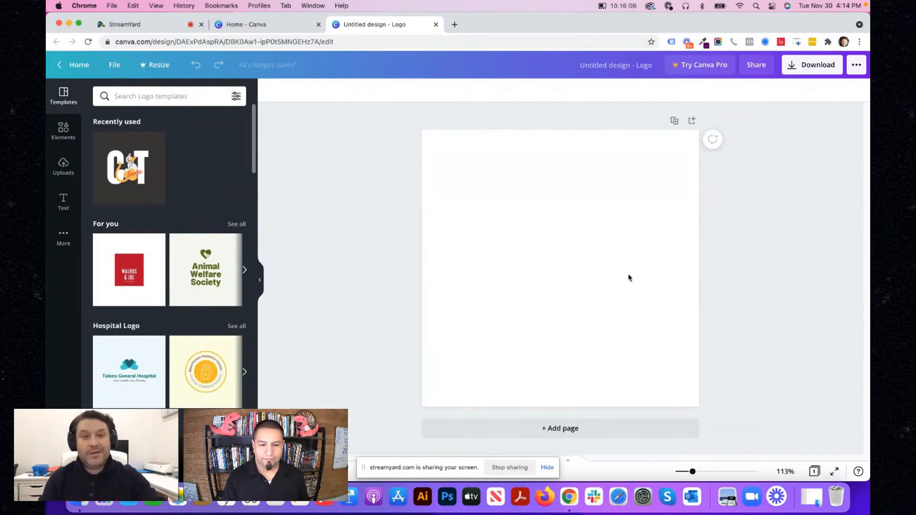
# - Search the logo templates for "Cat" and browse the designs offered
pyautogui.click(126, 92)
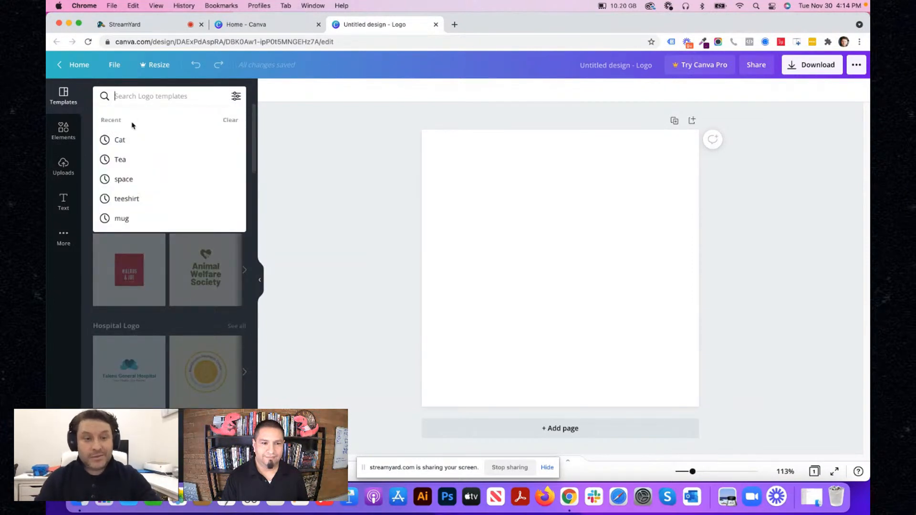
pyautogui.click(125, 143)
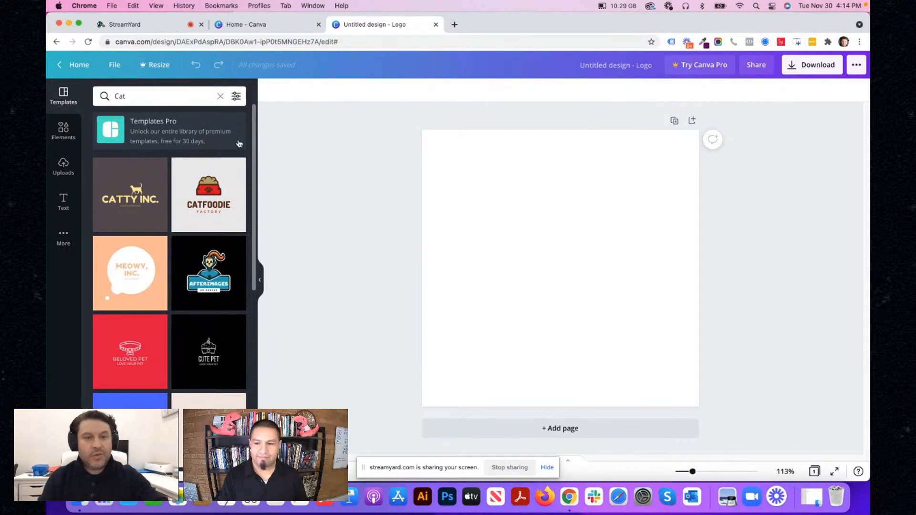
pyautogui.scroll(-1, 253, 136)
pyautogui.moveTo(254, 138); pyautogui.dragTo(280, 271)
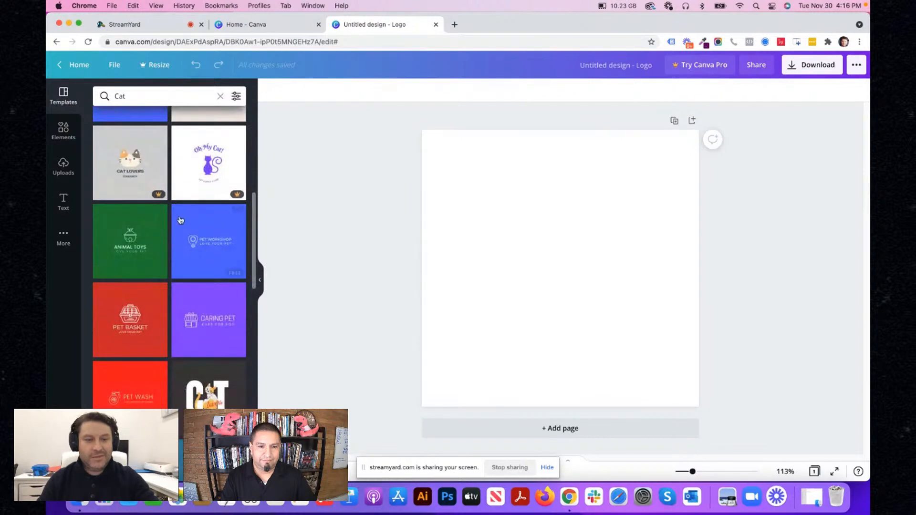
# - Try to apply the premium Cat Lovers Community template, closing the upgrade offer each time
pyautogui.click(130, 158)
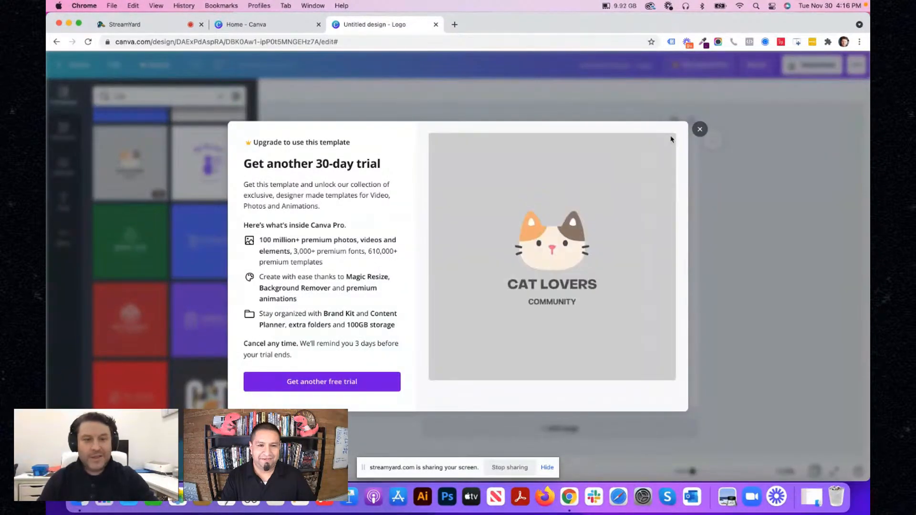
pyautogui.click(700, 130)
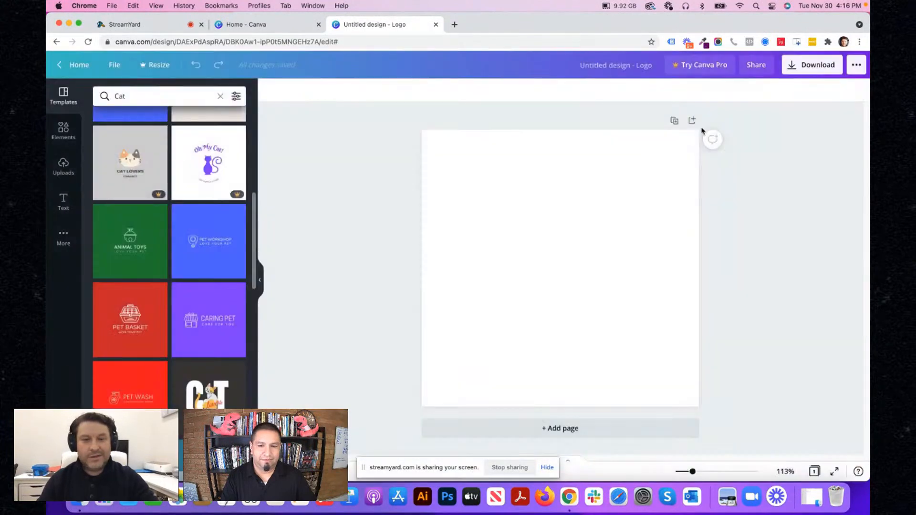
pyautogui.click(143, 164)
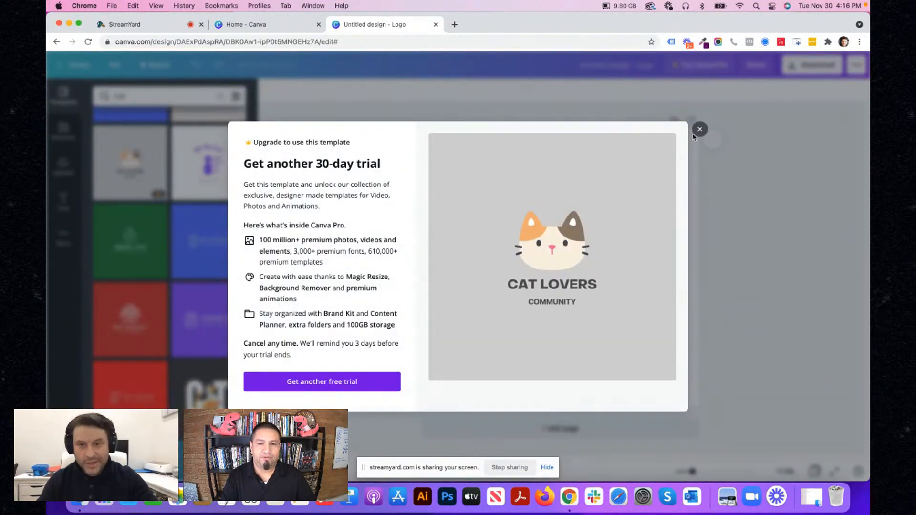
pyautogui.click(699, 130)
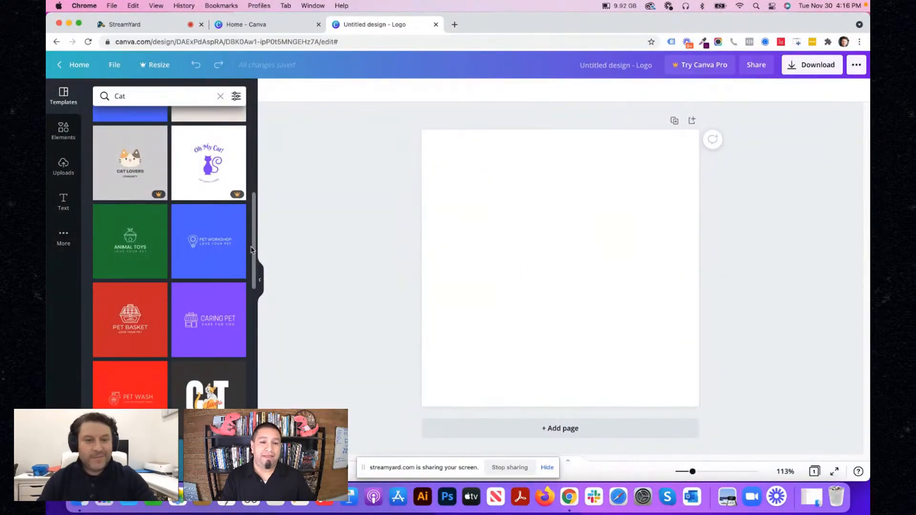
# - Find the blue Spot On cat template further down the results and apply it to the blank page
pyautogui.moveTo(253, 252); pyautogui.dragTo(266, 237)
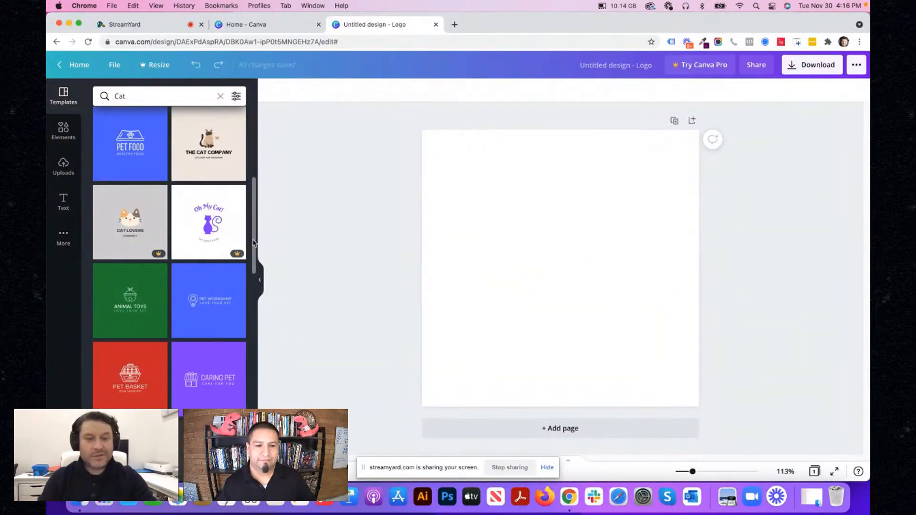
pyautogui.moveTo(254, 243); pyautogui.dragTo(256, 295)
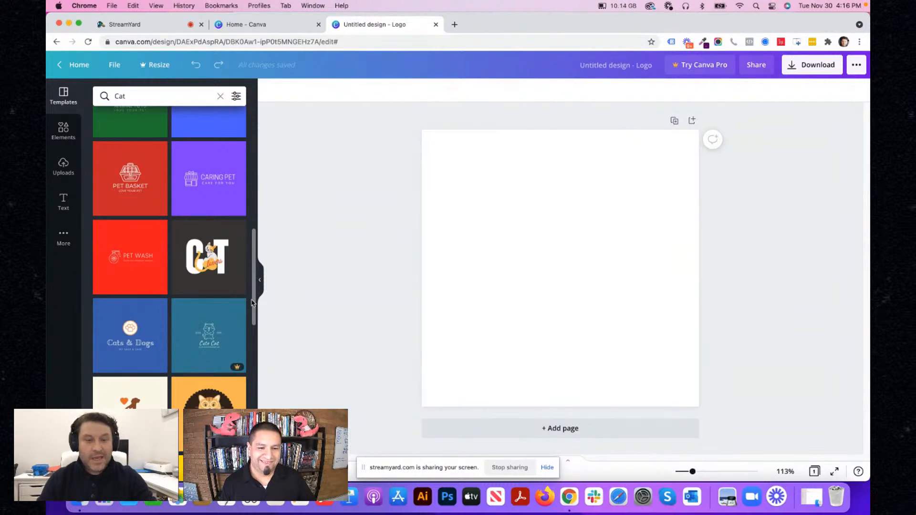
pyautogui.moveTo(254, 325); pyautogui.dragTo(274, 454)
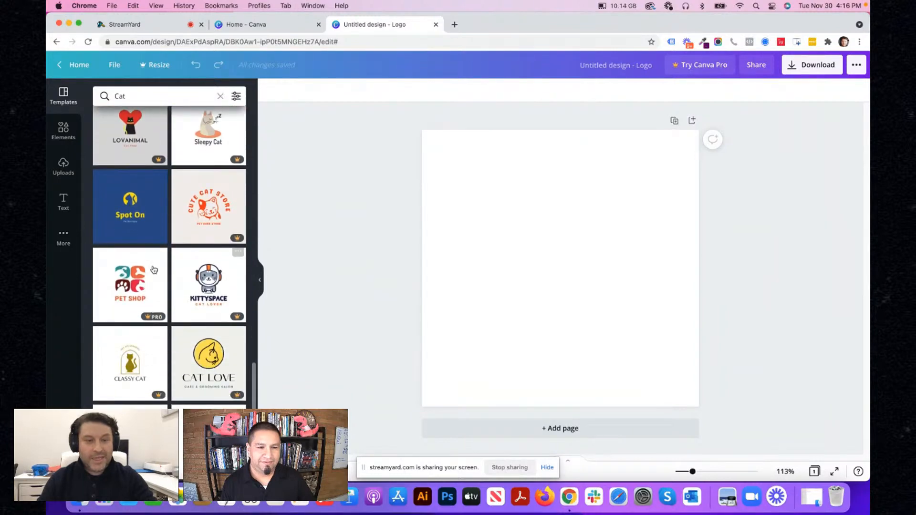
pyautogui.moveTo(124, 203); pyautogui.dragTo(482, 201)
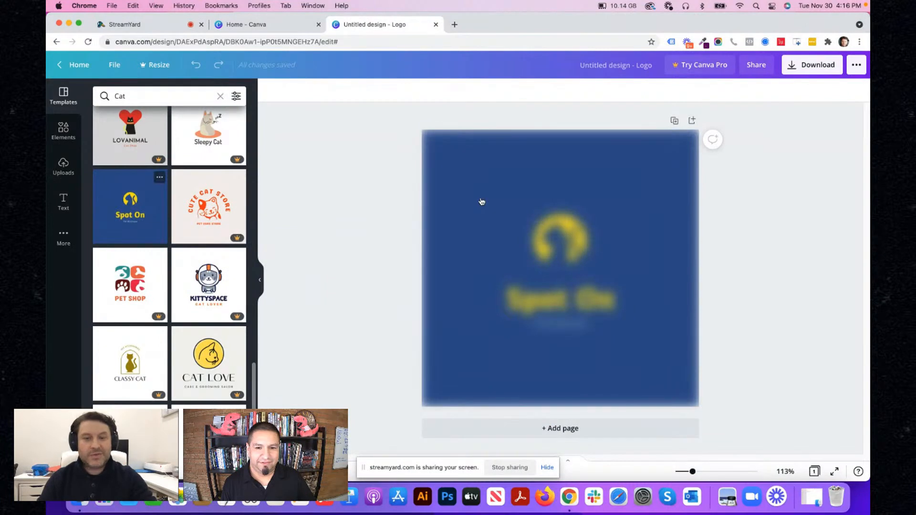
# - Replace the "Spot On" heading in the logo with "MyCatSwag.com"
pyautogui.click(578, 311)
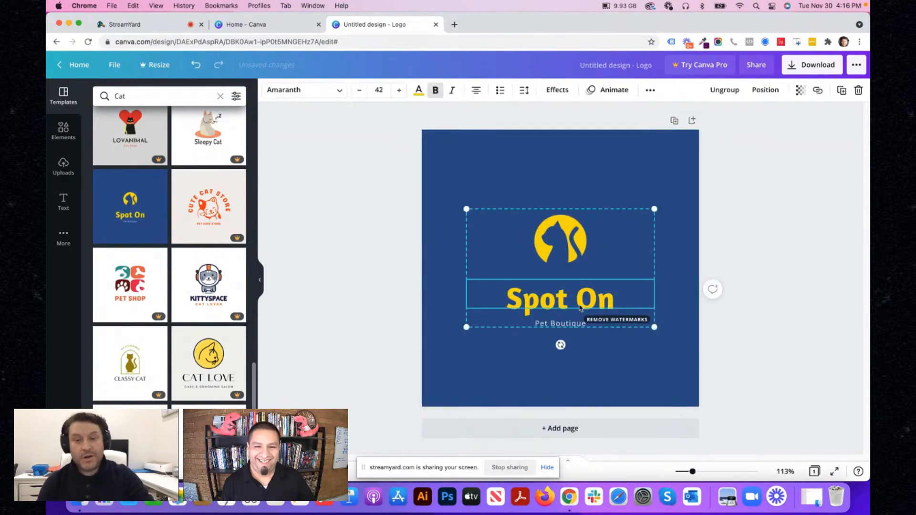
pyautogui.doubleClick(536, 299)
pyautogui.write('My')
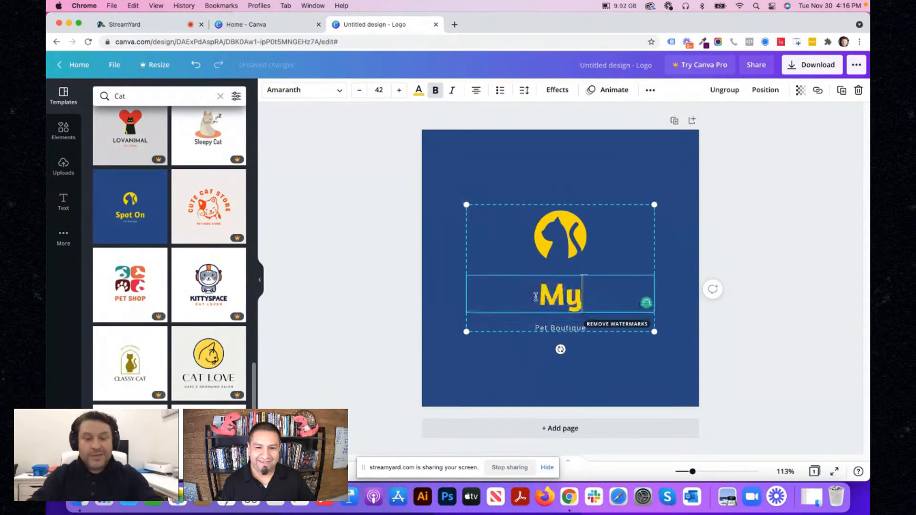
pyautogui.write('Ka')
pyautogui.press('BackSpace')
pyautogui.press('BackSpace')
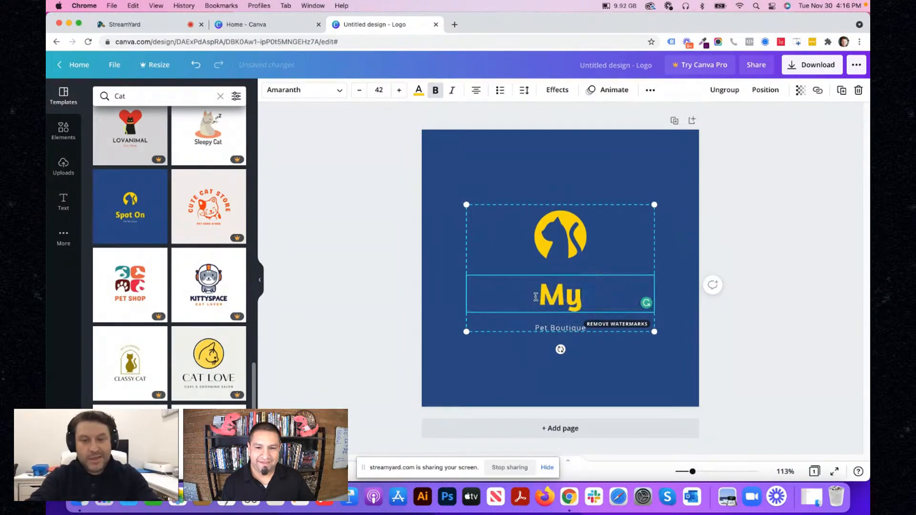
pyautogui.write('CatS')
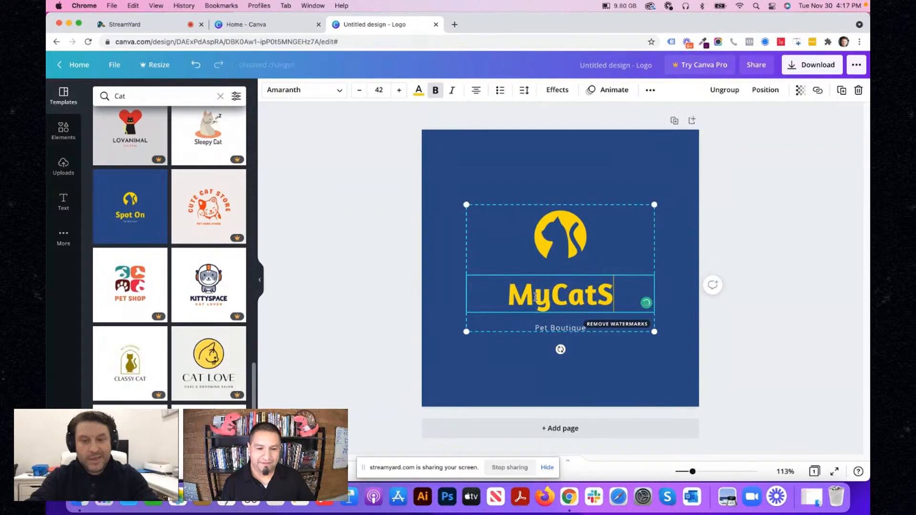
pyautogui.write('wag.com')
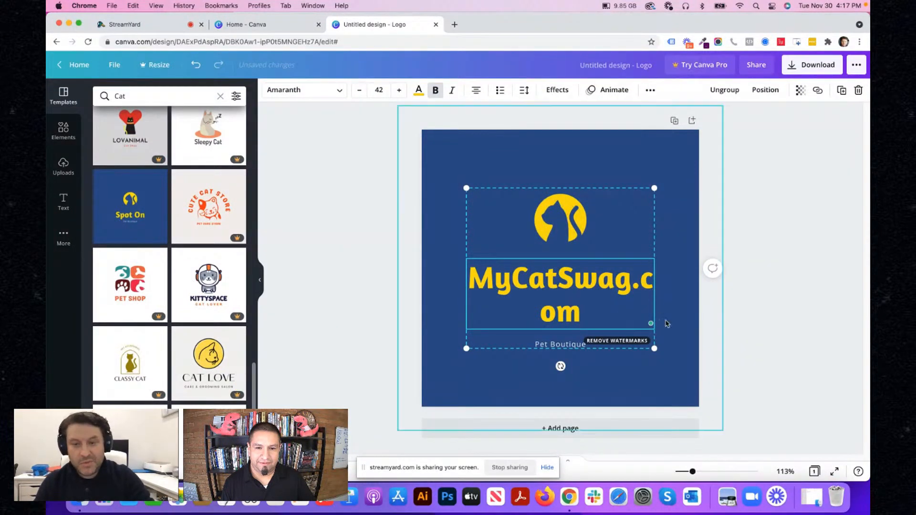
# - Enlarge the logo group slightly and reduce the MyCatSwag.com text to font size 33.6 so it fits on one line
pyautogui.moveTo(653, 348); pyautogui.dragTo(681, 370)
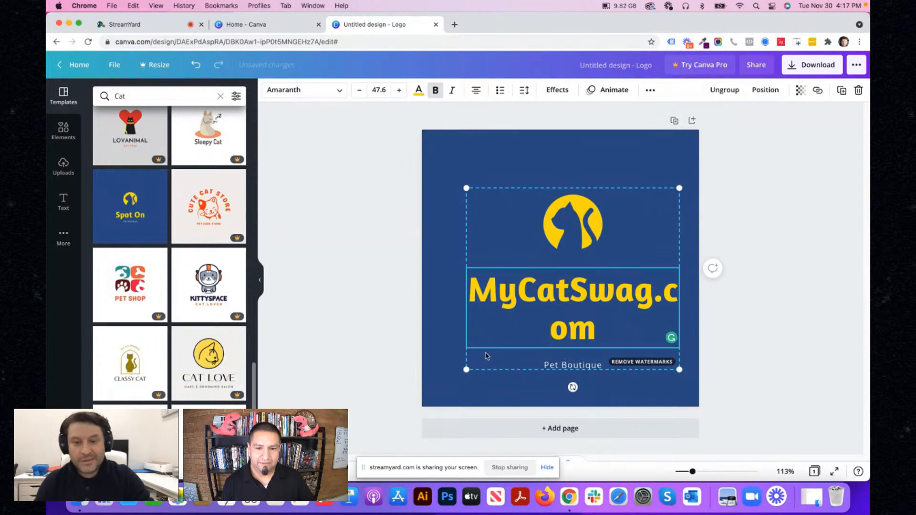
pyautogui.moveTo(475, 291); pyautogui.dragTo(666, 335)
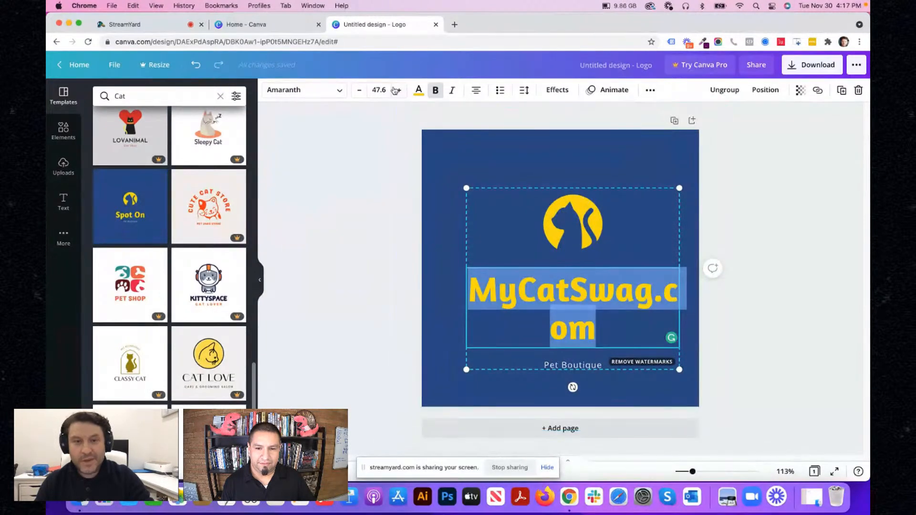
pyautogui.click(360, 92)
pyautogui.click(361, 93)
pyautogui.click(362, 94)
pyautogui.click(363, 94)
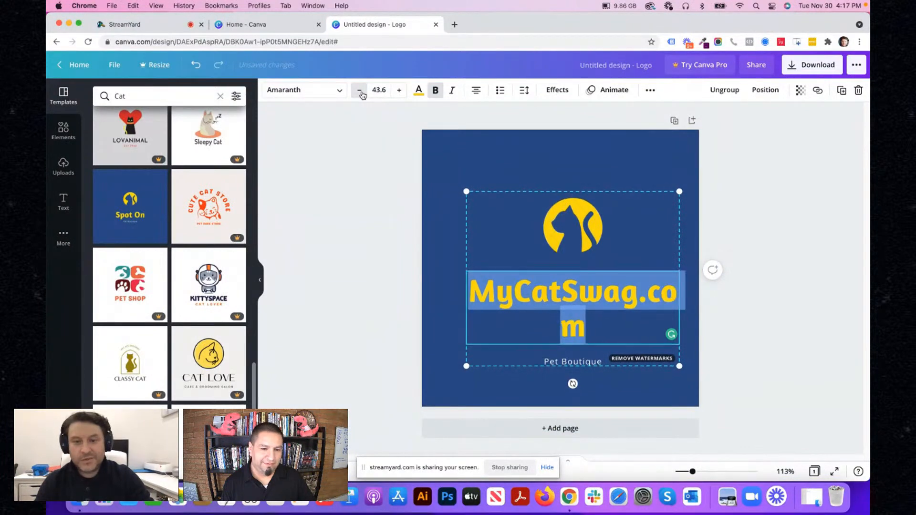
pyautogui.click(362, 95)
pyautogui.click(363, 94)
pyautogui.click(363, 95)
pyautogui.doubleClick(362, 94)
pyautogui.click(363, 95)
pyautogui.doubleClick(363, 95)
pyautogui.click(362, 95)
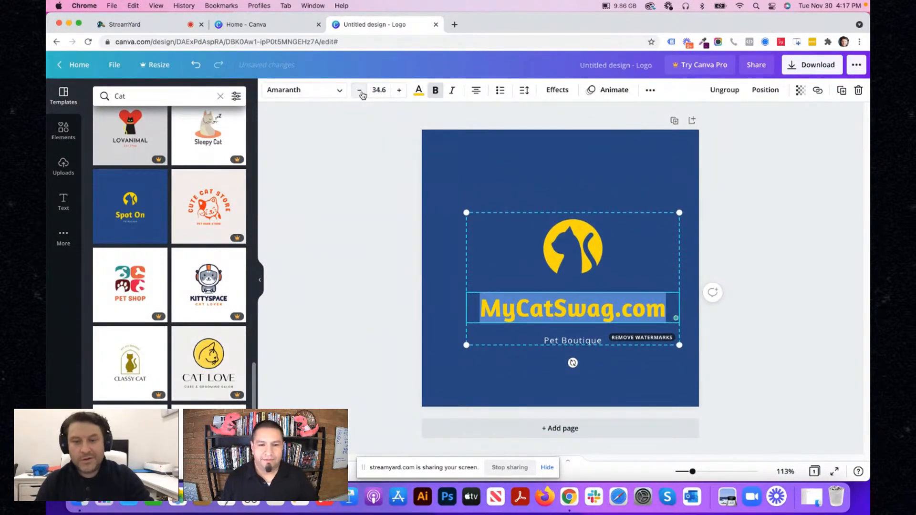
pyautogui.click(362, 94)
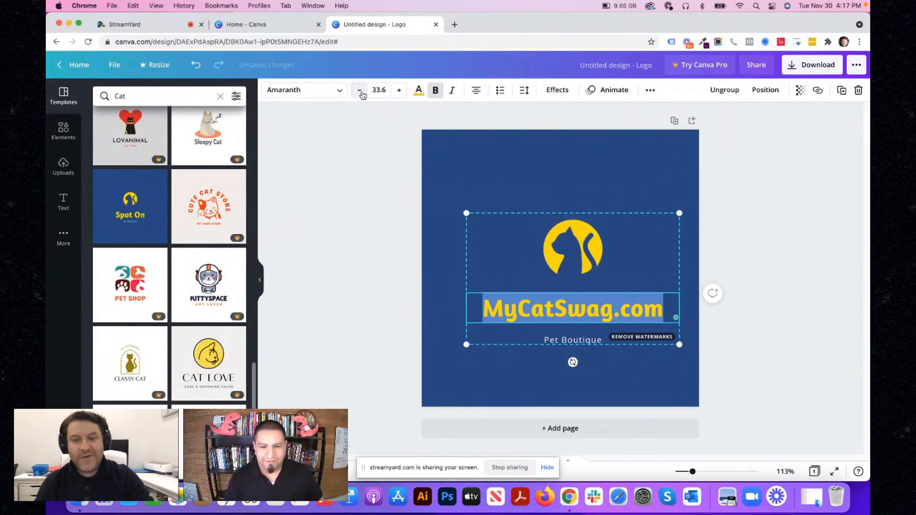
# - Move the whole logo group upward on the blue background, roughly centred horizontally
pyautogui.click(445, 266)
pyautogui.click(498, 320)
pyautogui.moveTo(497, 319); pyautogui.dragTo(489, 285)
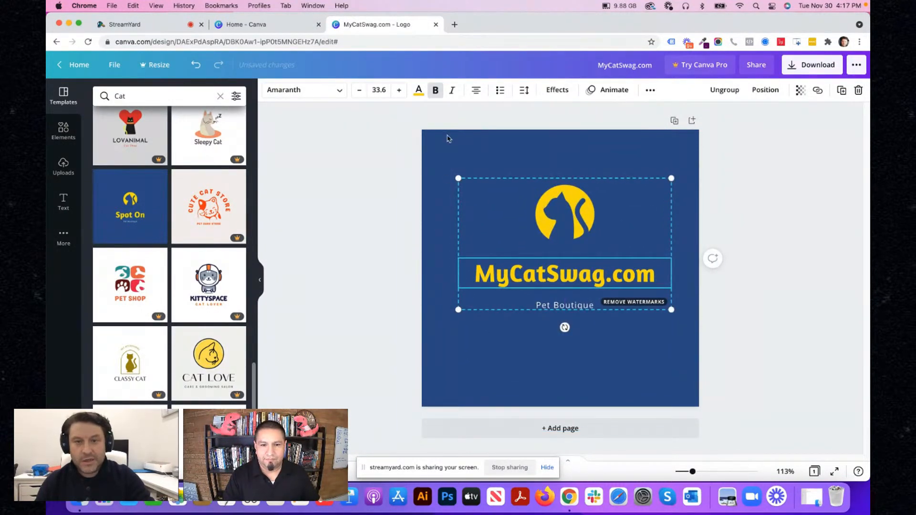
# - Ungroup the logo elements and delete the "Pet Boutique" tagline
pyautogui.click(715, 100)
pyautogui.click(483, 354)
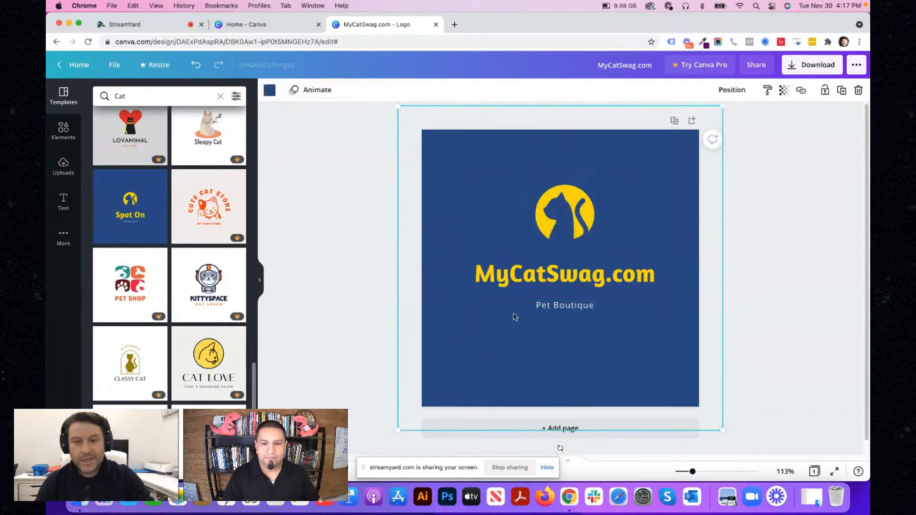
pyautogui.click(541, 304)
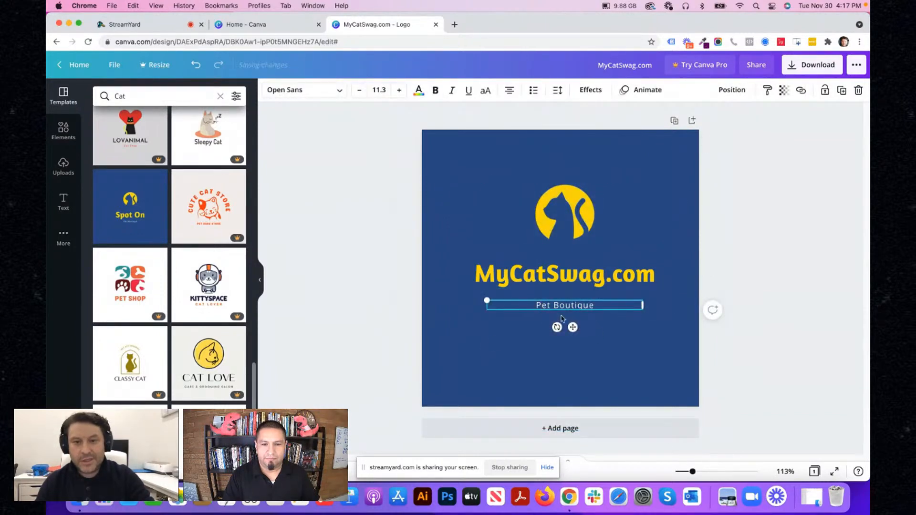
pyautogui.press('Delete')
# - Move the MyCatSwag.com text down, enlarge the cat icon and centre it horizontally above the text
pyautogui.click(571, 280)
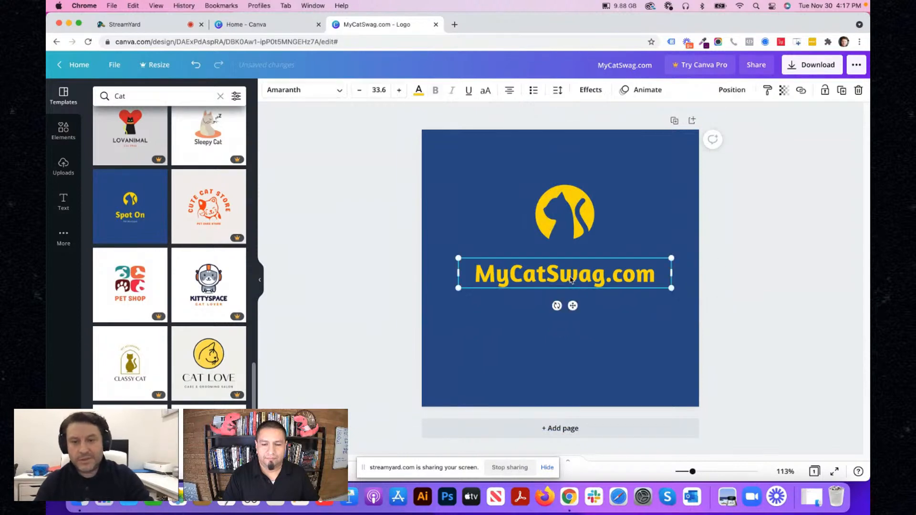
pyautogui.moveTo(571, 281); pyautogui.dragTo(570, 320)
pyautogui.click(588, 245)
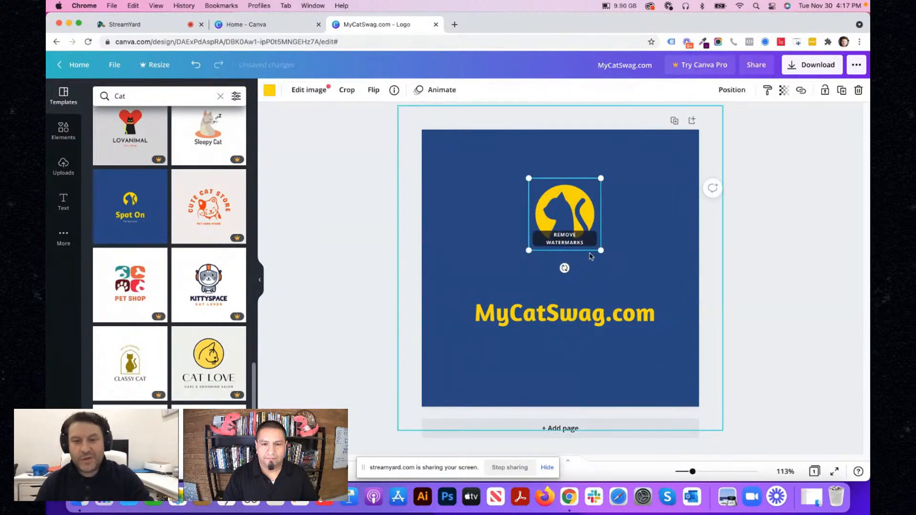
pyautogui.moveTo(600, 250); pyautogui.dragTo(645, 294)
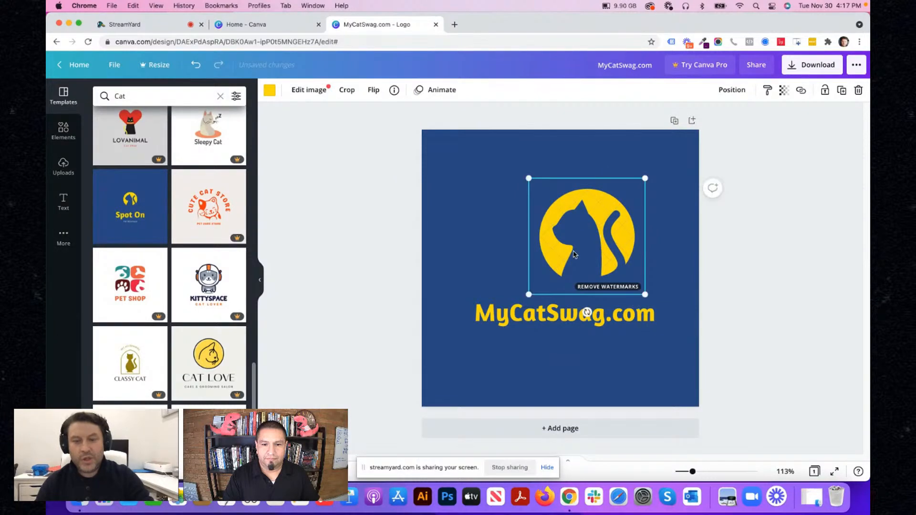
pyautogui.moveTo(574, 254); pyautogui.dragTo(546, 254)
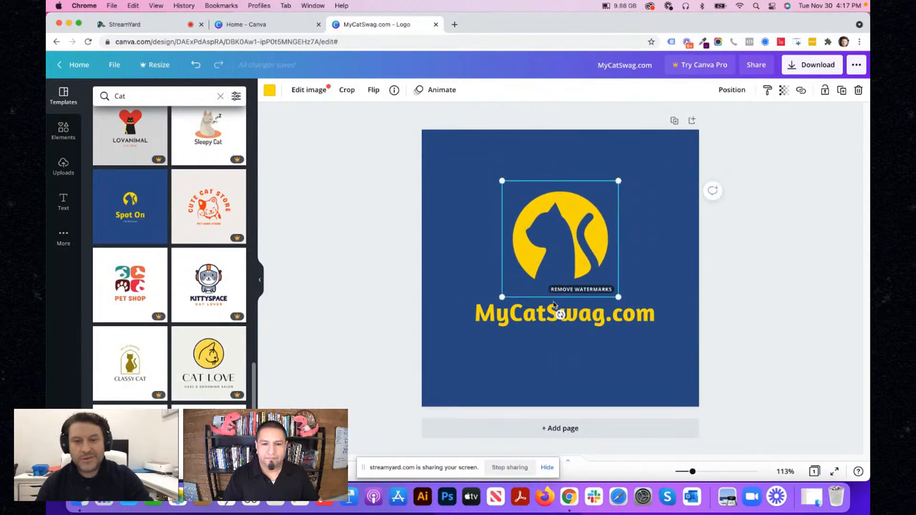
# - Move the MyCatSwag.com text slightly up towards the cat icon and apply the Curve shape effect to it
pyautogui.click(565, 325)
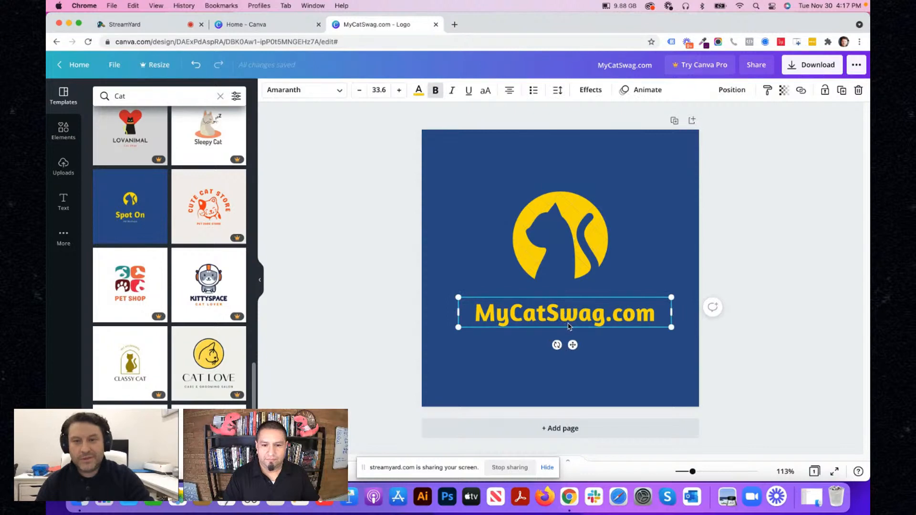
pyautogui.click(594, 94)
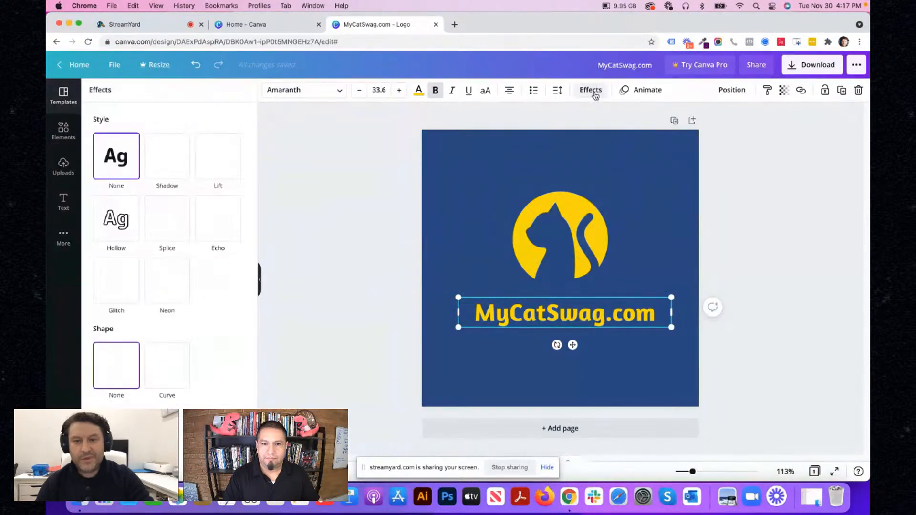
pyautogui.click(595, 94)
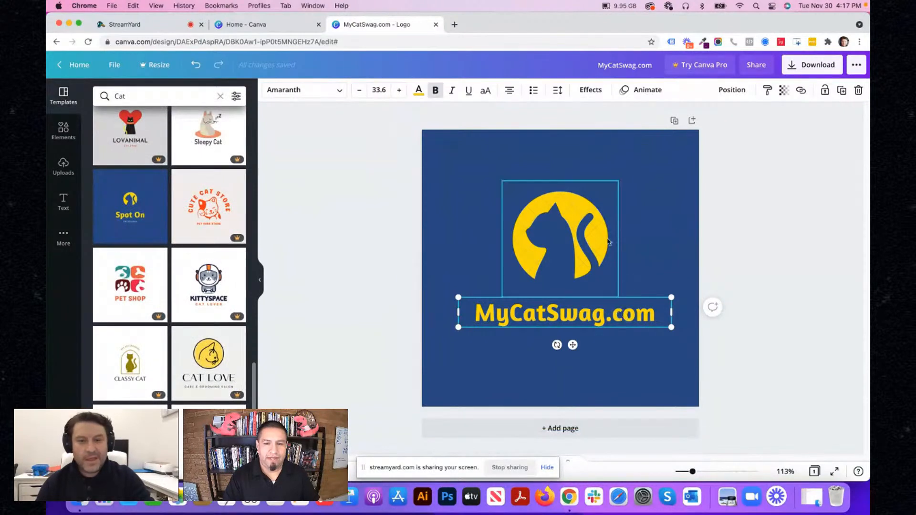
pyautogui.moveTo(600, 316); pyautogui.dragTo(600, 306)
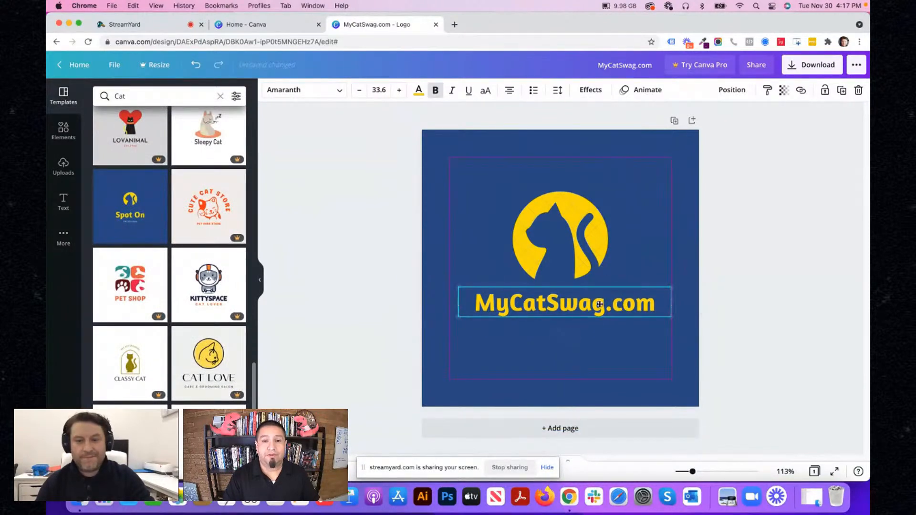
pyautogui.click(594, 92)
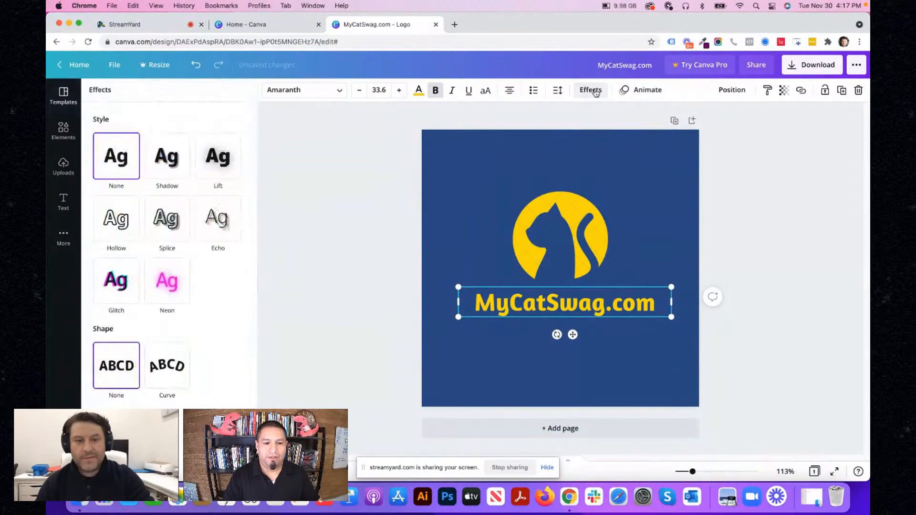
pyautogui.click(167, 366)
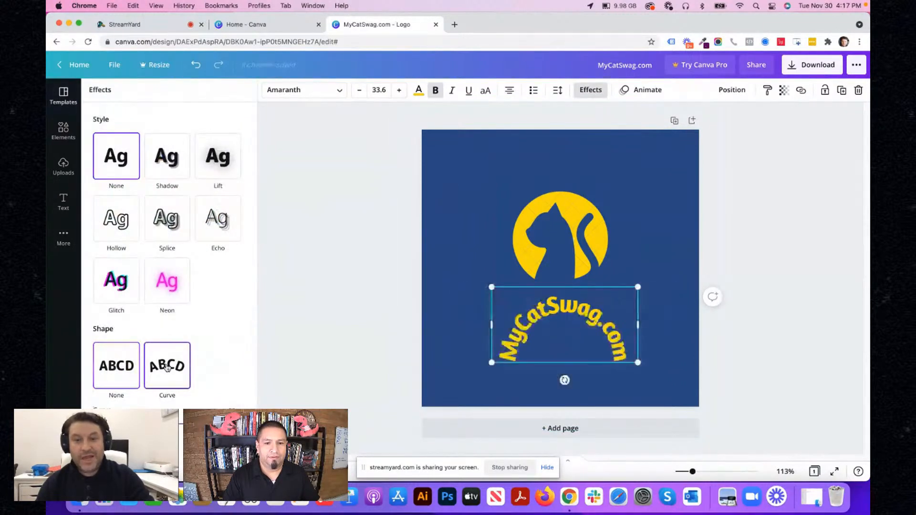
# - Enlarge the curved text to font size 43.2 and arrange it as an arch around the top of the cat icon
pyautogui.moveTo(492, 362); pyautogui.dragTo(451, 379)
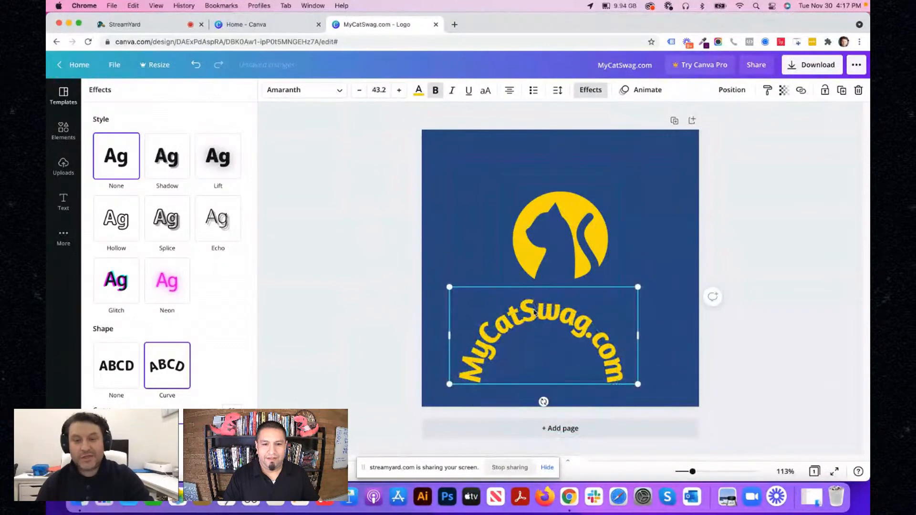
pyautogui.moveTo(539, 295); pyautogui.dragTo(555, 174)
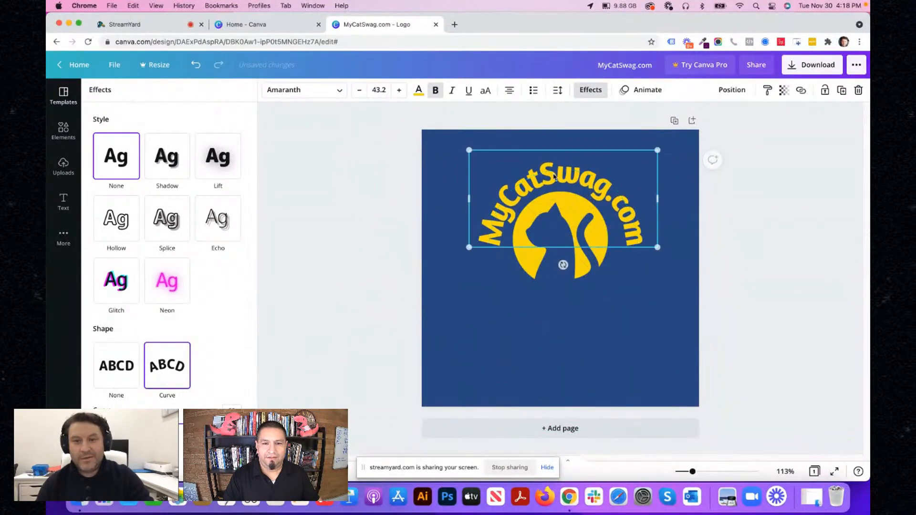
pyautogui.click(564, 245)
pyautogui.moveTo(565, 245); pyautogui.dragTo(568, 261)
pyautogui.click(584, 196)
pyautogui.moveTo(586, 189); pyautogui.dragTo(584, 207)
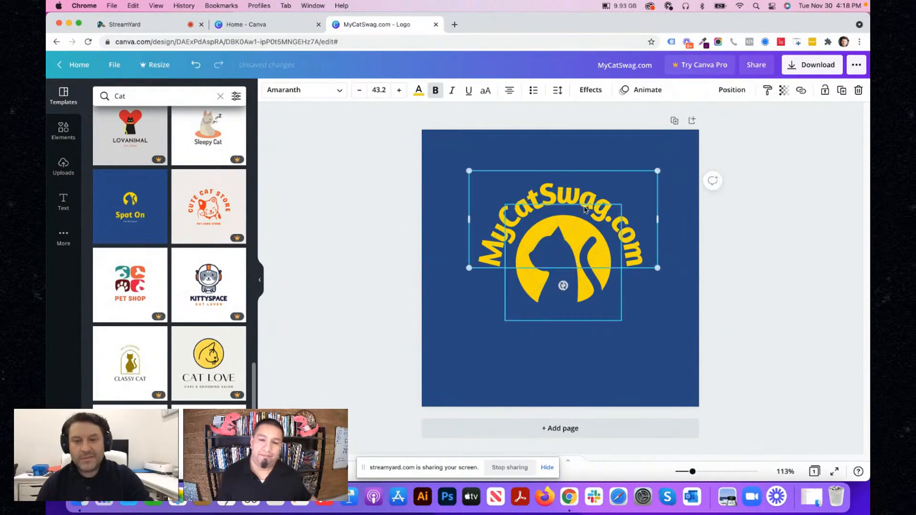
pyautogui.click(569, 342)
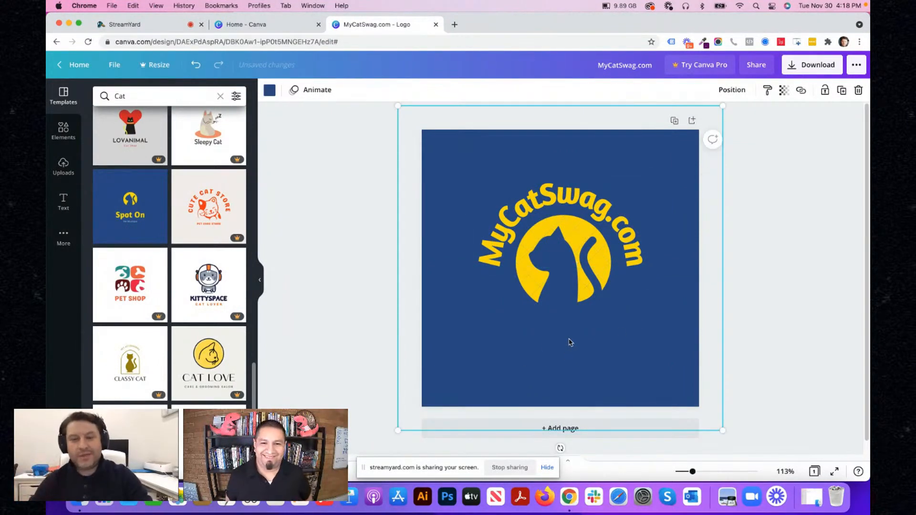
pyautogui.click(635, 250)
pyautogui.moveTo(635, 250); pyautogui.dragTo(637, 251)
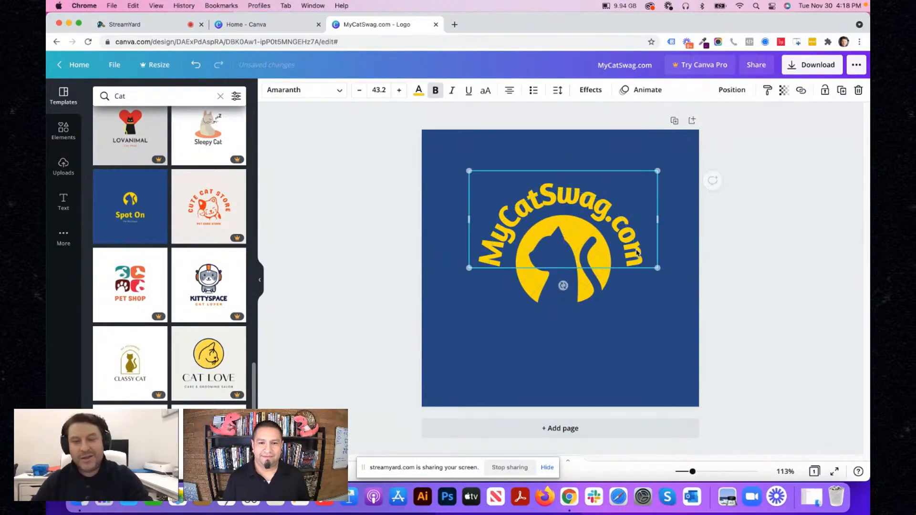
pyautogui.click(536, 388)
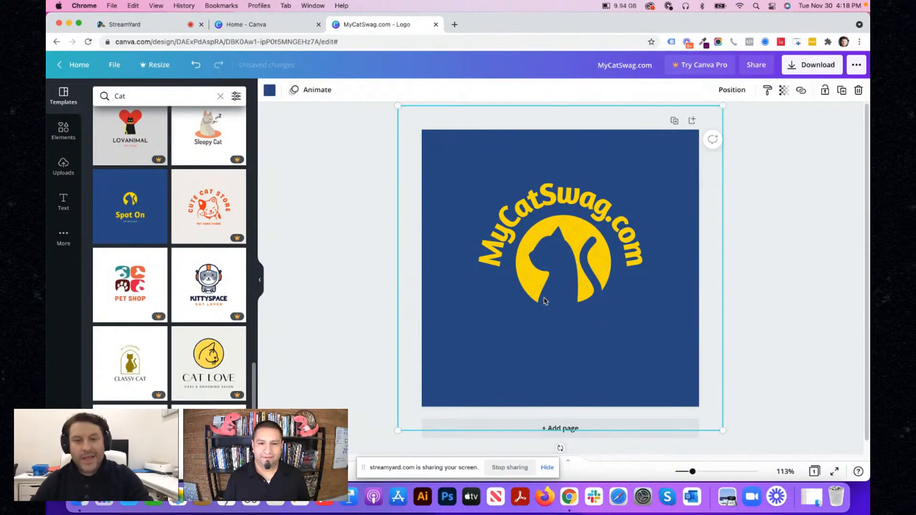
# - Recolour only the "com" part of the curved text white
pyautogui.click(487, 259)
pyautogui.doubleClick(486, 259)
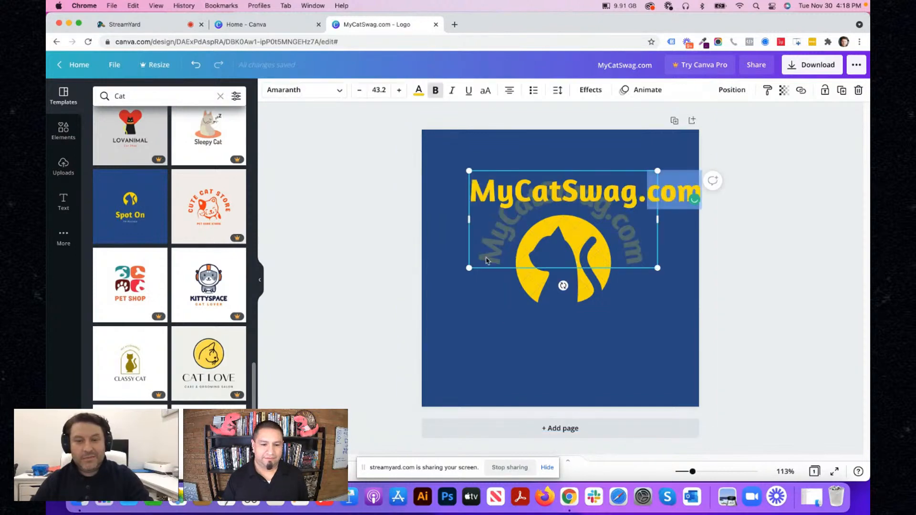
pyautogui.click(419, 93)
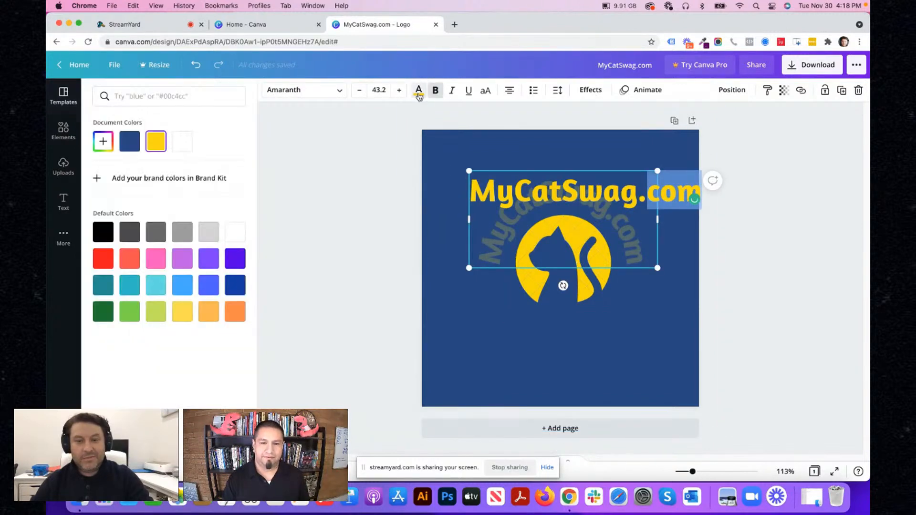
pyautogui.click(236, 241)
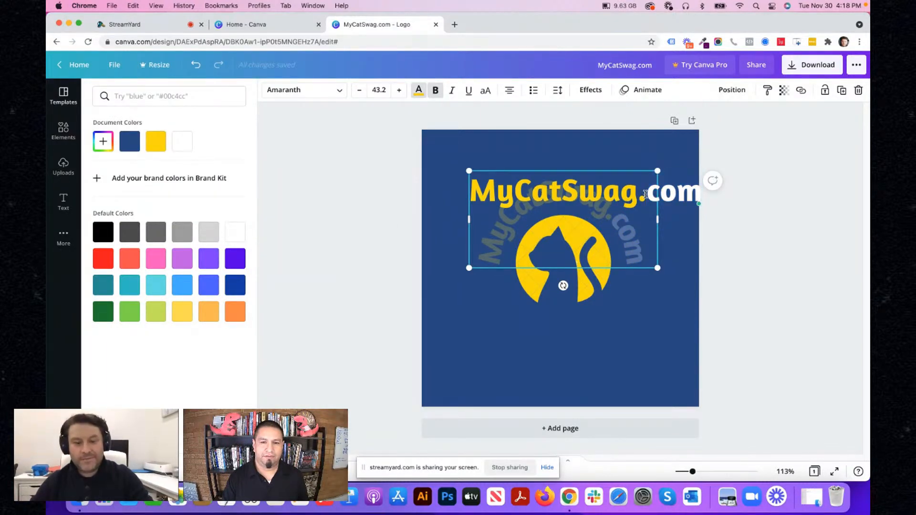
# - Recolour the entire curved MyCatSwag.com text white
pyautogui.press('super+a')
pyautogui.click(417, 91)
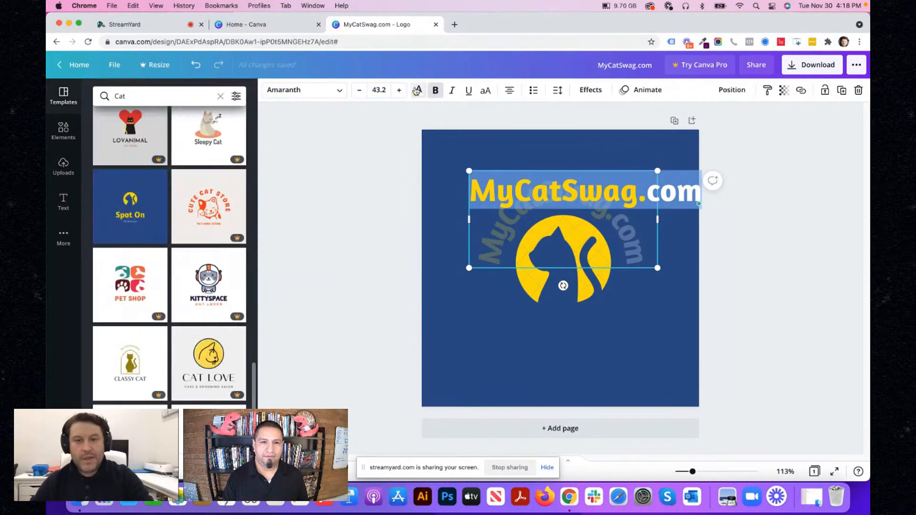
pyautogui.click(419, 93)
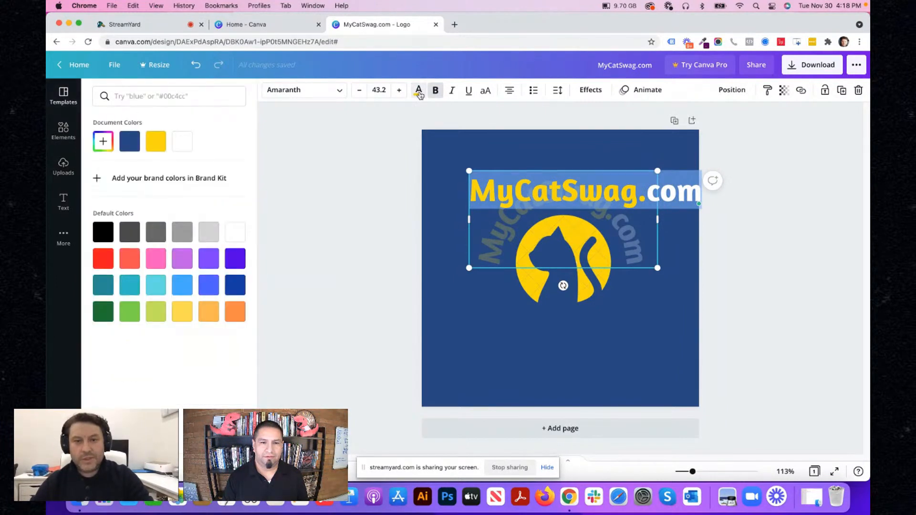
pyautogui.click(183, 143)
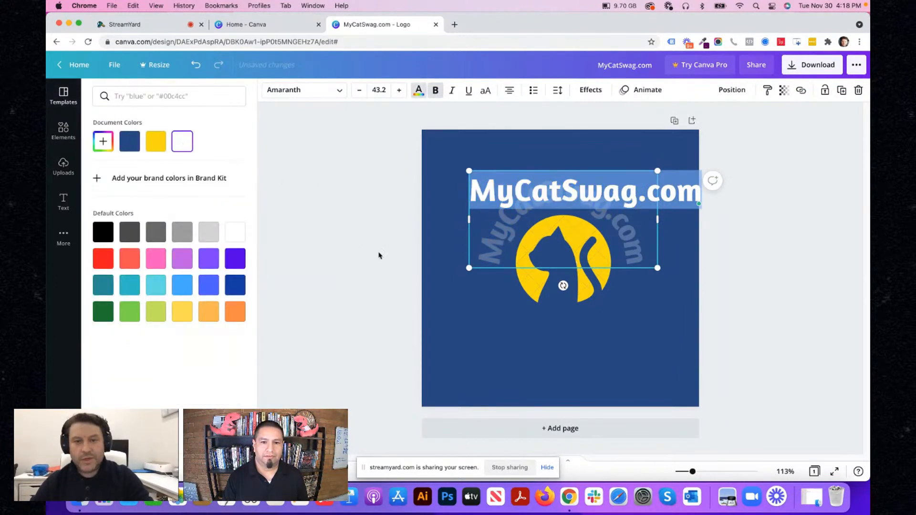
pyautogui.click(485, 295)
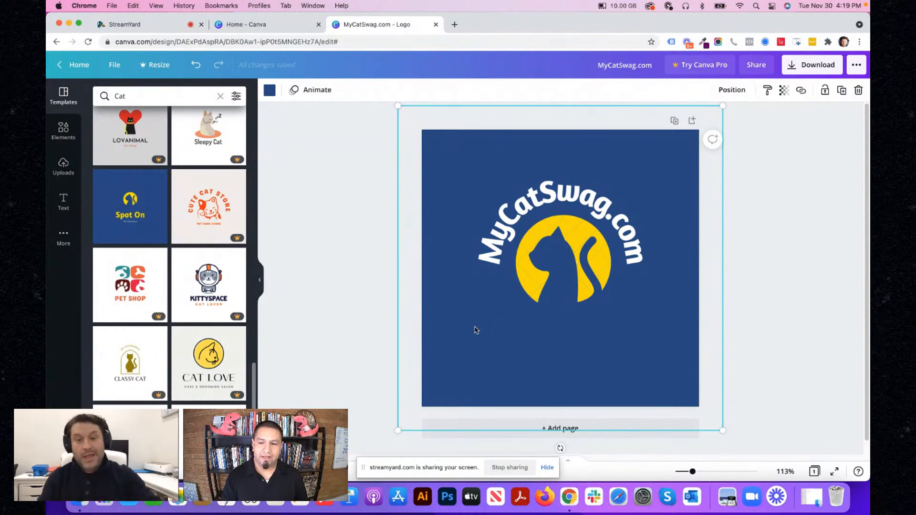
# - Move the cat icon slightly up and left so it sits centred on the page under the arched text
pyautogui.moveTo(554, 255); pyautogui.dragTo(550, 243)
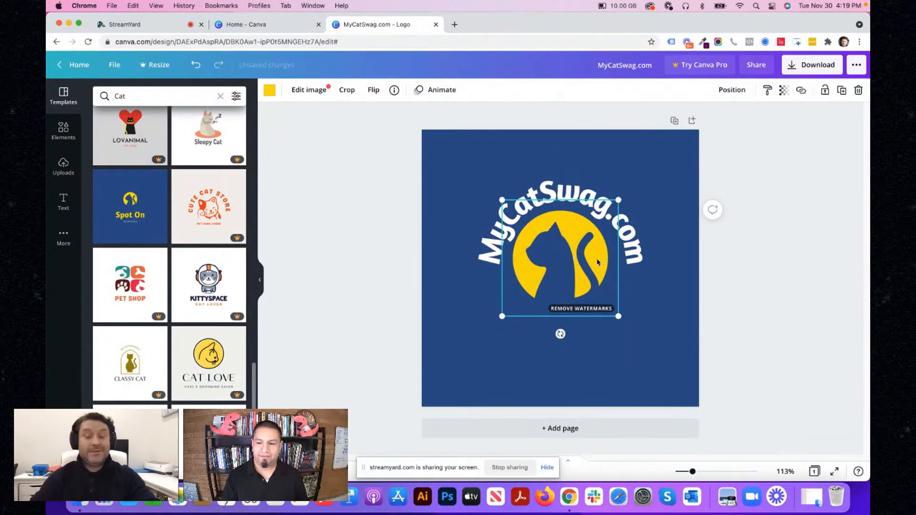
pyautogui.click(655, 289)
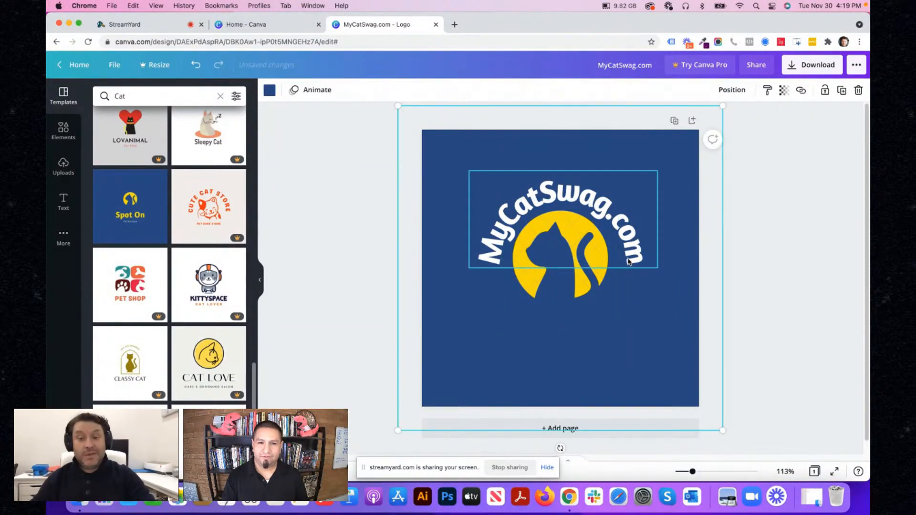
pyautogui.click(628, 260)
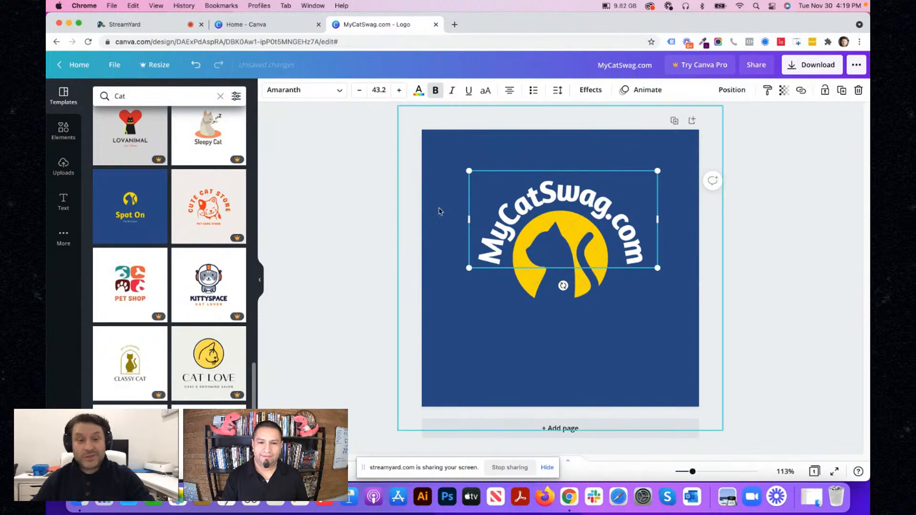
pyautogui.click(357, 250)
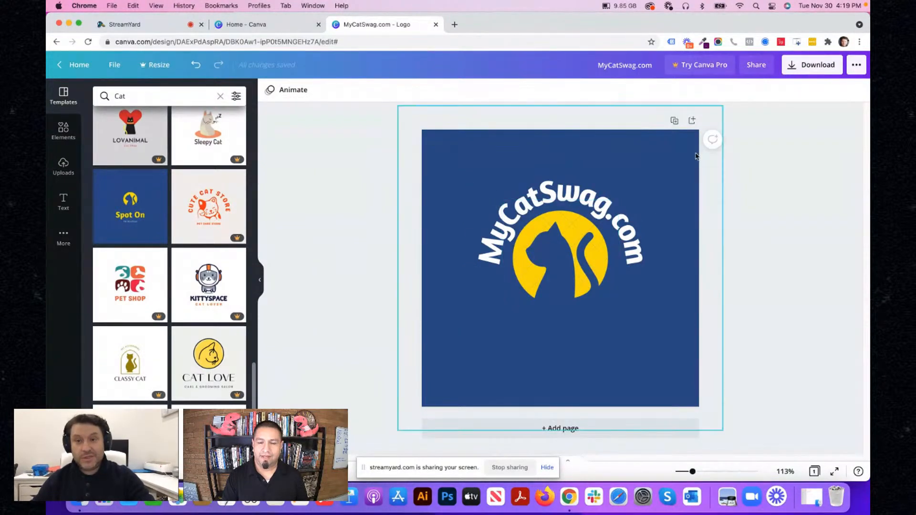
# - Delete the blue background shape and recolour the curved MyCatSwag.com text black
pyautogui.click(487, 161)
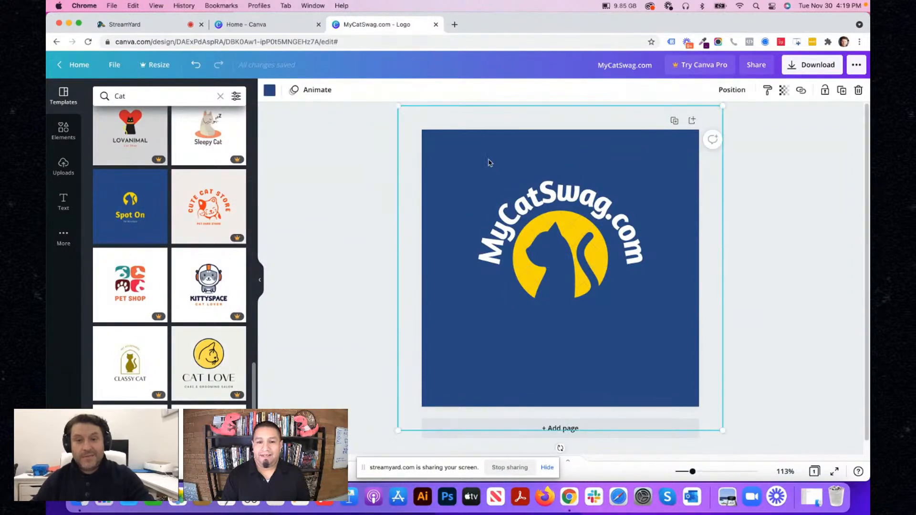
pyautogui.press('super+z')
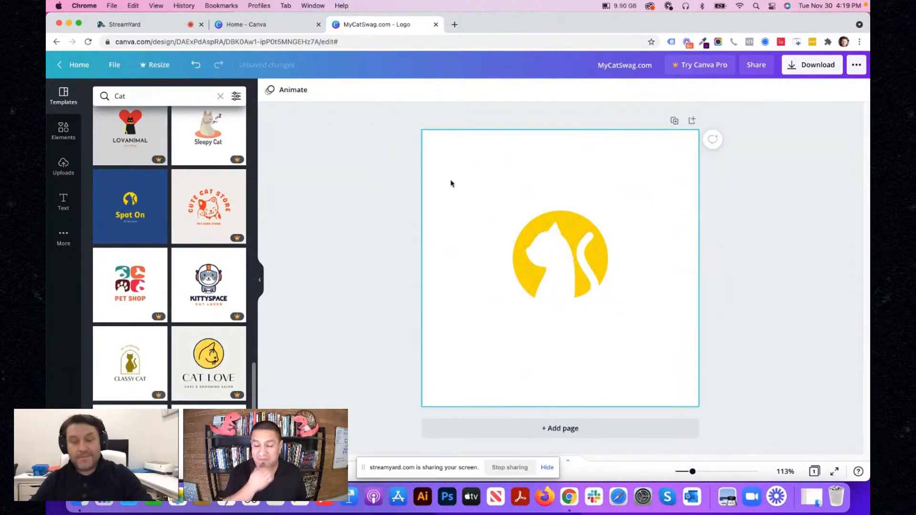
pyautogui.click(491, 218)
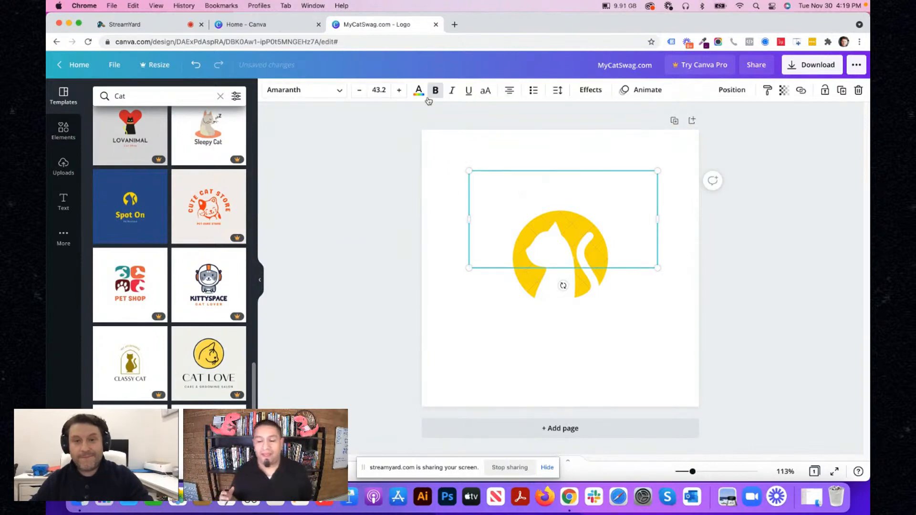
pyautogui.click(419, 90)
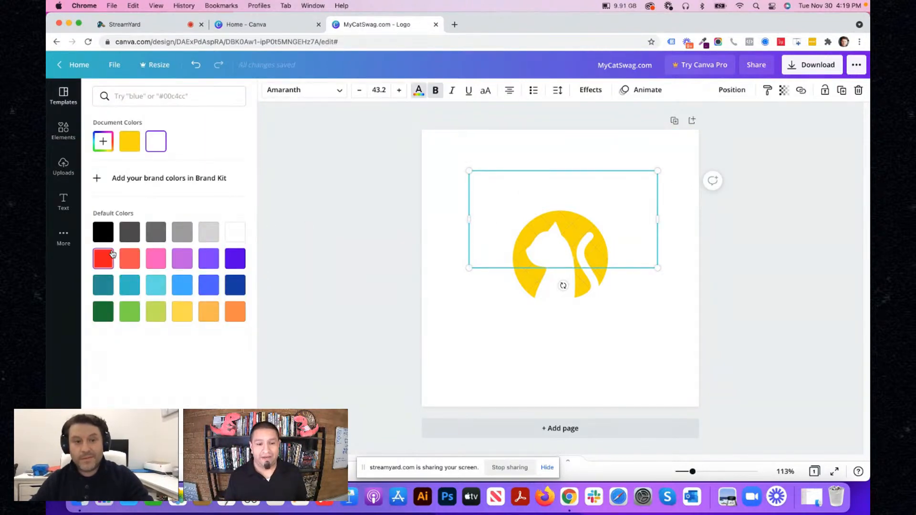
pyautogui.click(103, 232)
pyautogui.click(536, 377)
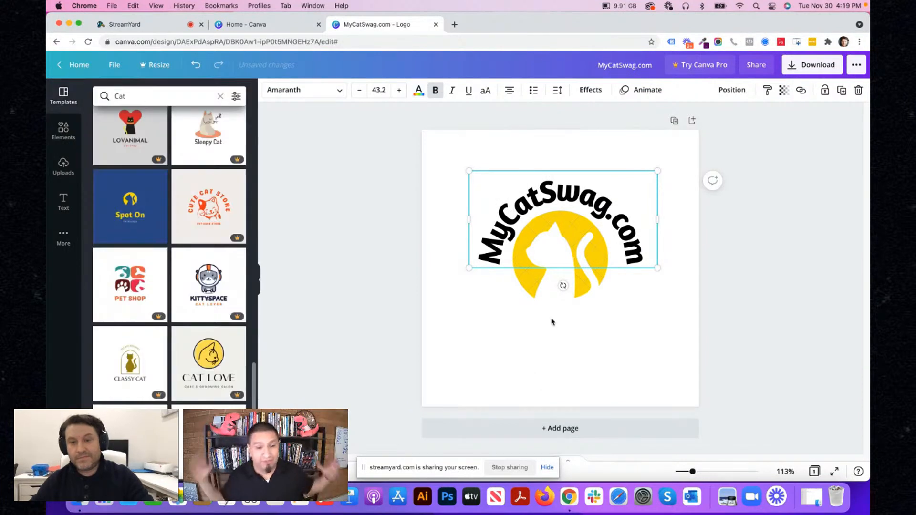
# - Shift the curved MyCatSwag.com text slightly left to centre it over the cat icon, and move text and icon down together
pyautogui.moveTo(638, 265); pyautogui.dragTo(631, 265)
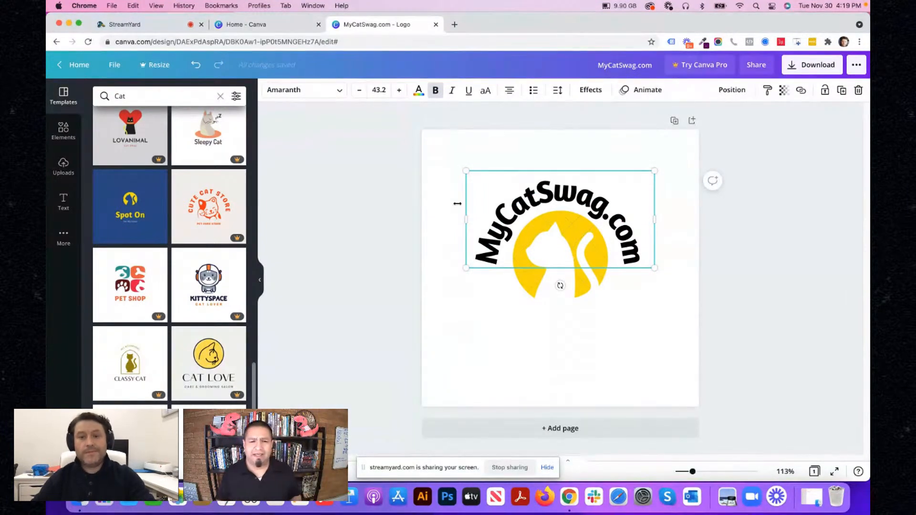
pyautogui.click(532, 326)
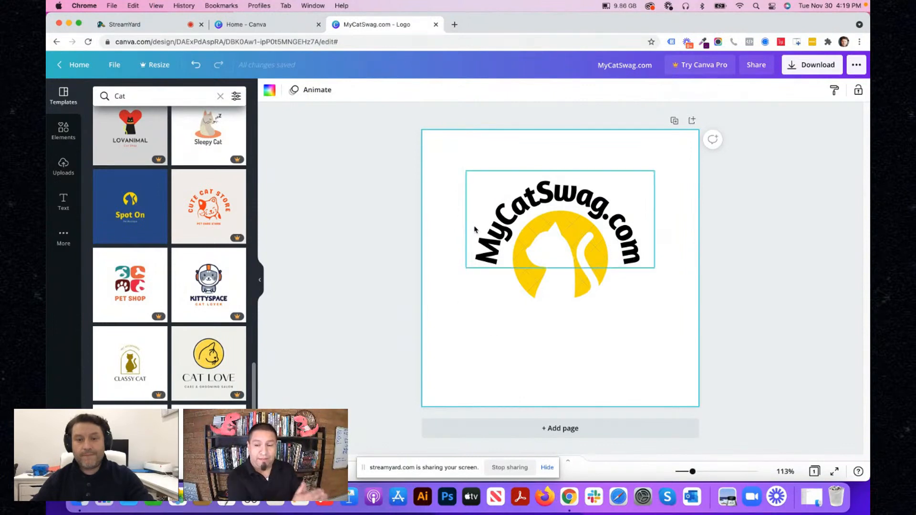
pyautogui.moveTo(458, 165); pyautogui.dragTo(658, 357)
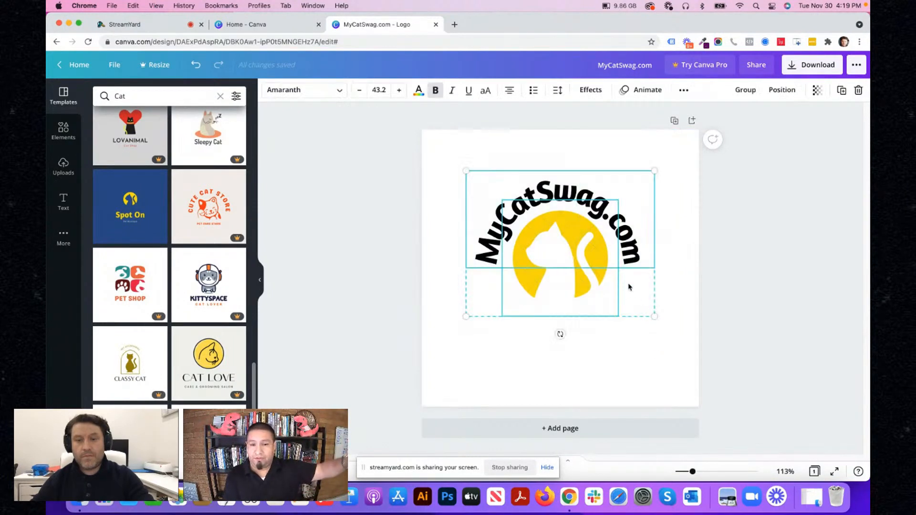
pyautogui.moveTo(578, 264); pyautogui.dragTo(578, 273)
pyautogui.click(679, 285)
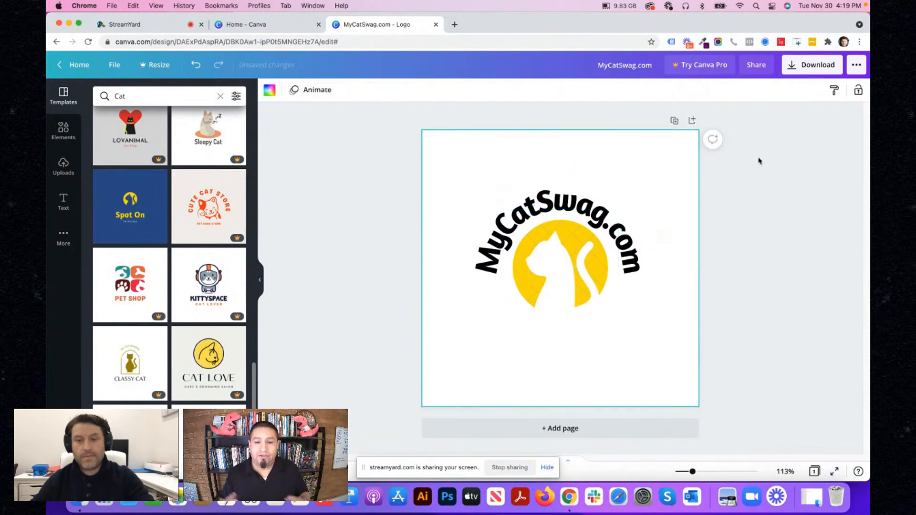
# - Try to download the logo as a PNG through Canva Pro and by paying for the premium image
pyautogui.click(811, 66)
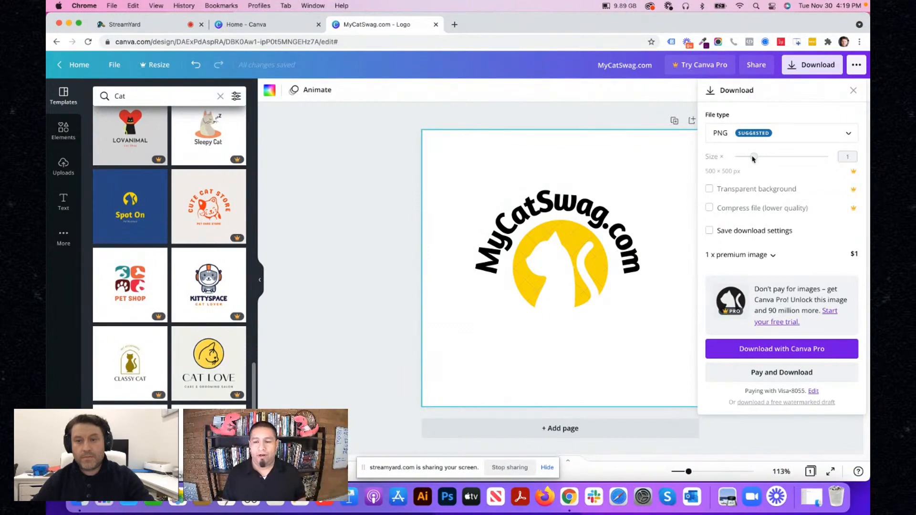
pyautogui.click(753, 157)
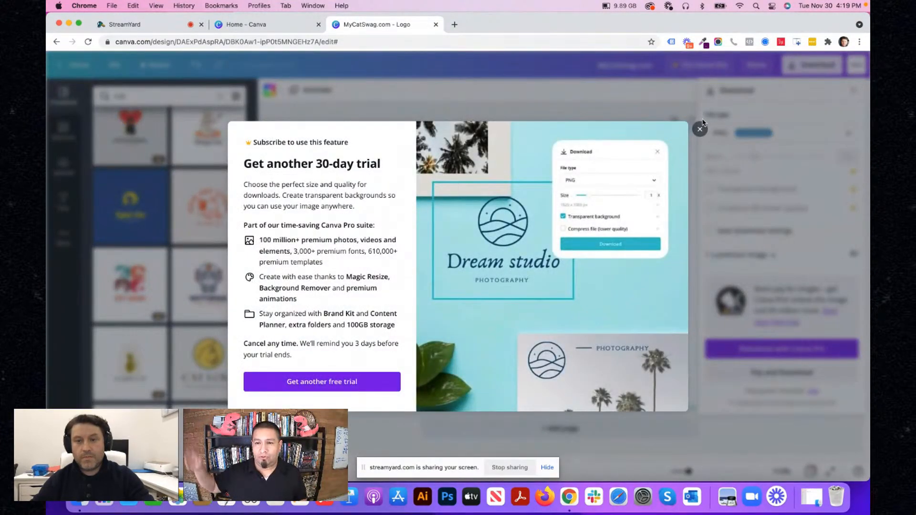
pyautogui.click(699, 128)
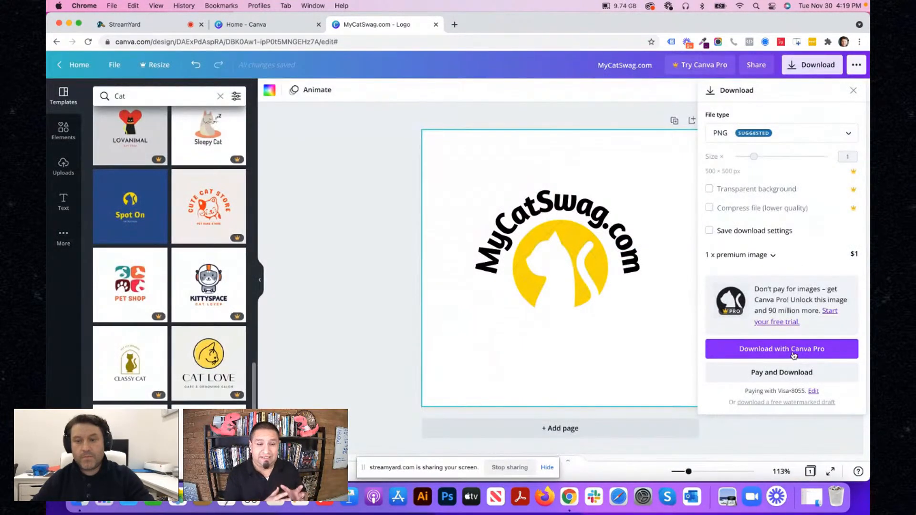
pyautogui.click(773, 349)
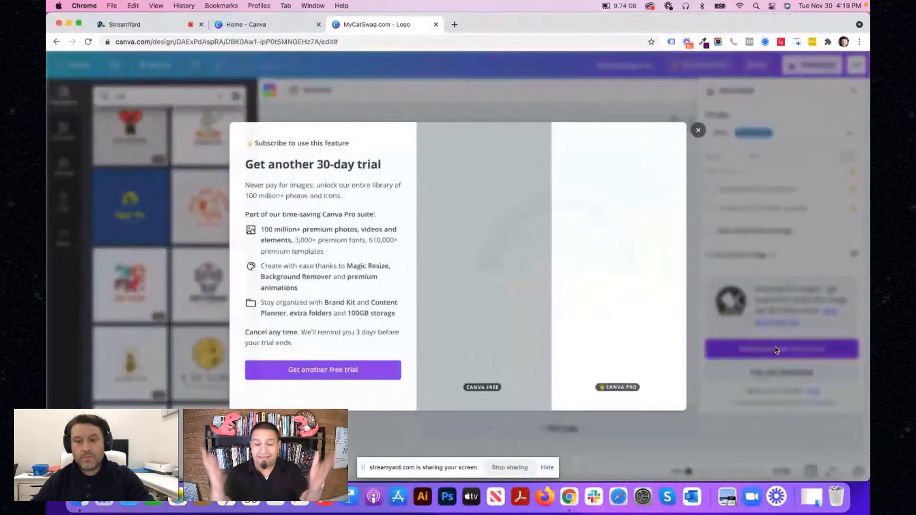
pyautogui.click(700, 129)
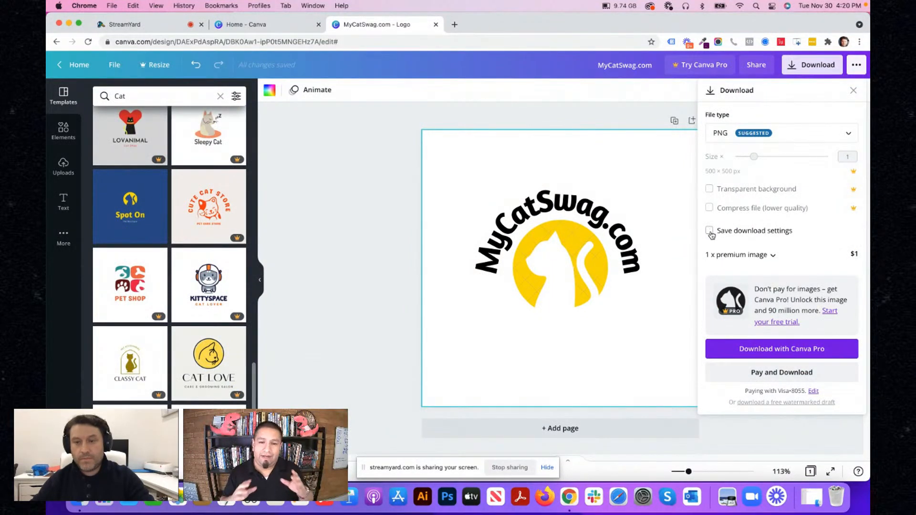
pyautogui.click(768, 377)
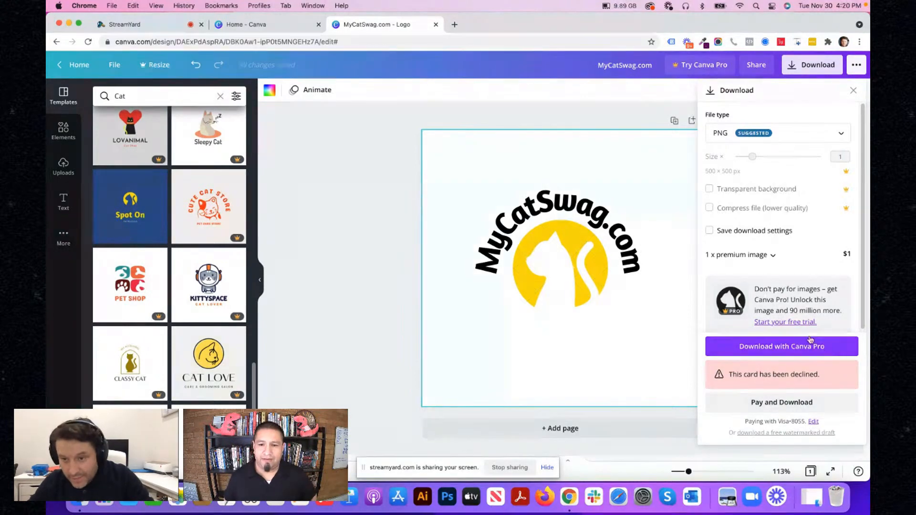
pyautogui.click(853, 90)
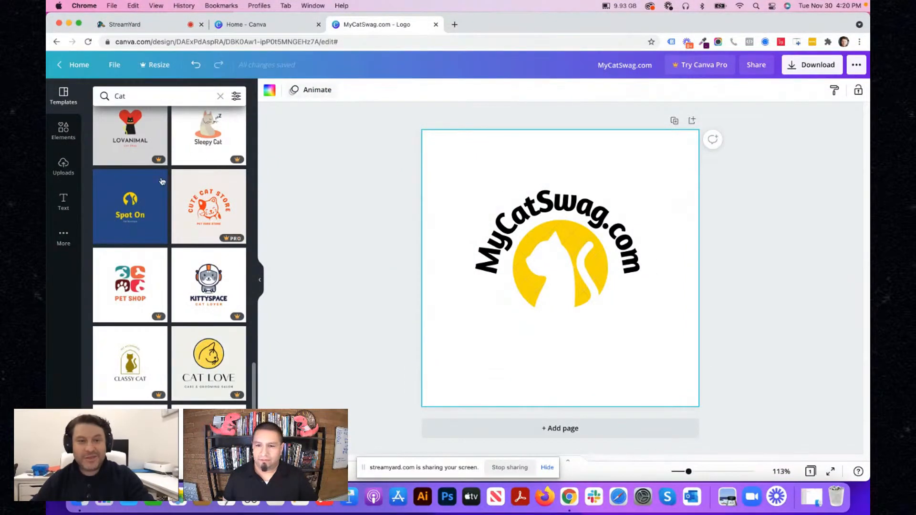
pyautogui.click(540, 204)
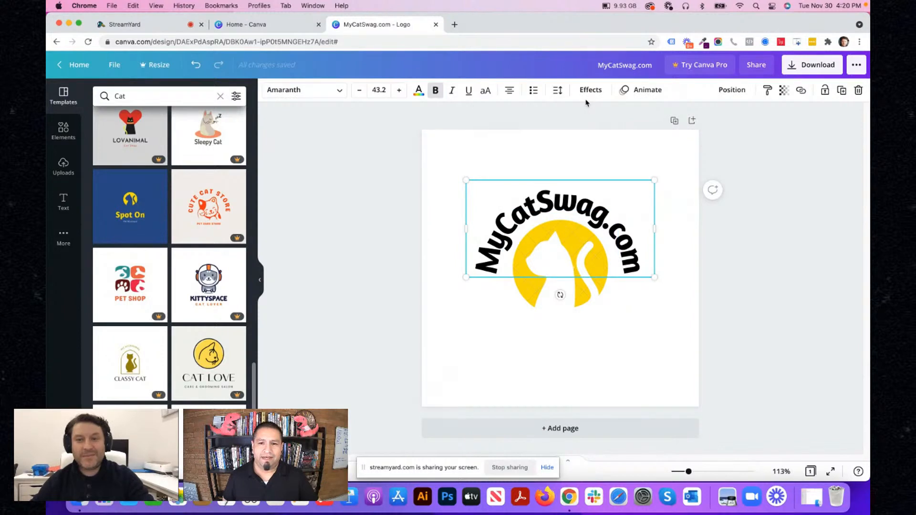
pyautogui.click(675, 357)
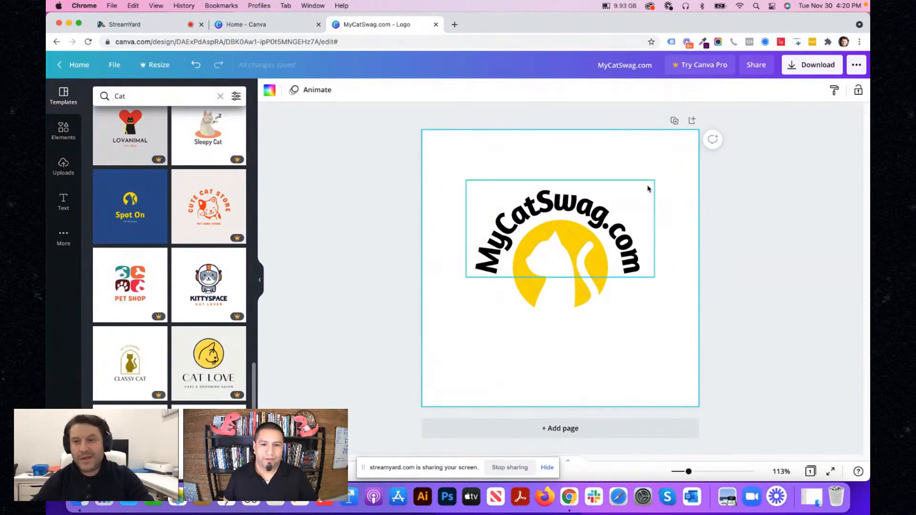
# - Set the logo's download file type to PNG, turn on saving of the download settings and expand the premium image details
pyautogui.click(803, 67)
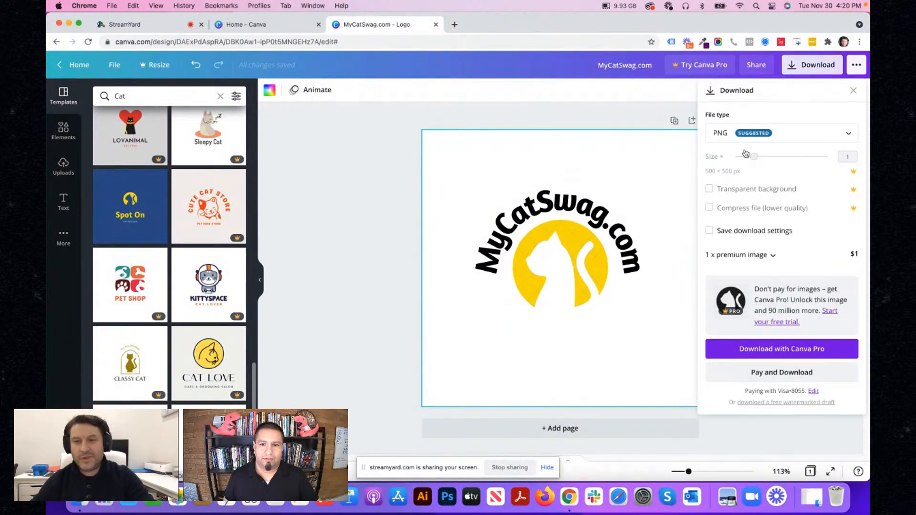
pyautogui.click(758, 137)
pyautogui.click(737, 165)
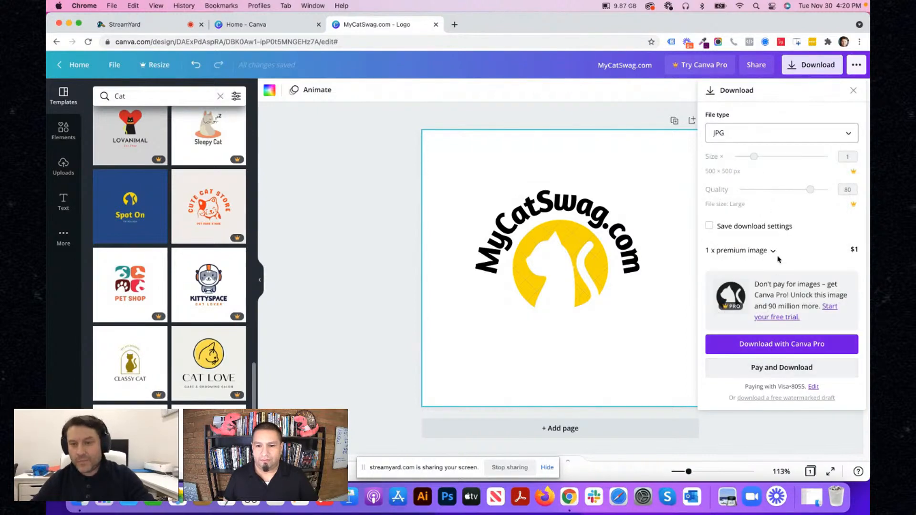
pyautogui.click(772, 133)
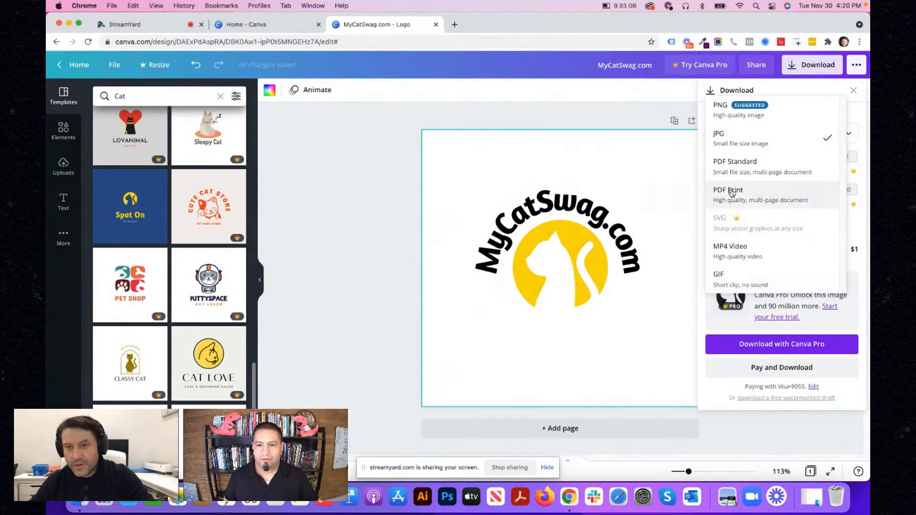
pyautogui.click(727, 143)
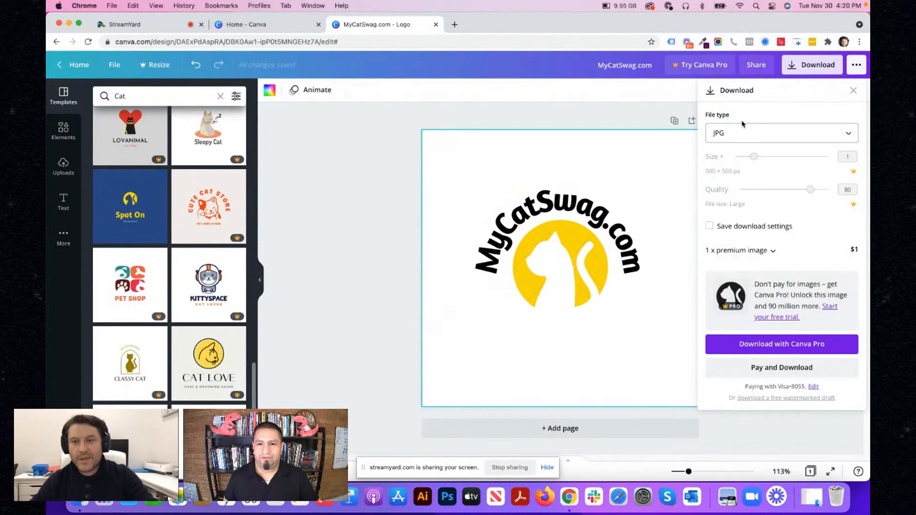
pyautogui.click(742, 136)
pyautogui.click(733, 119)
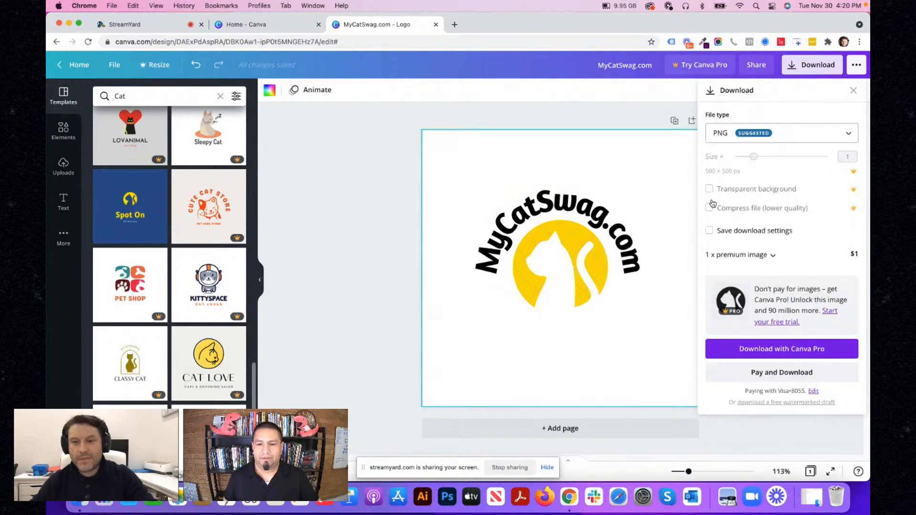
pyautogui.click(709, 231)
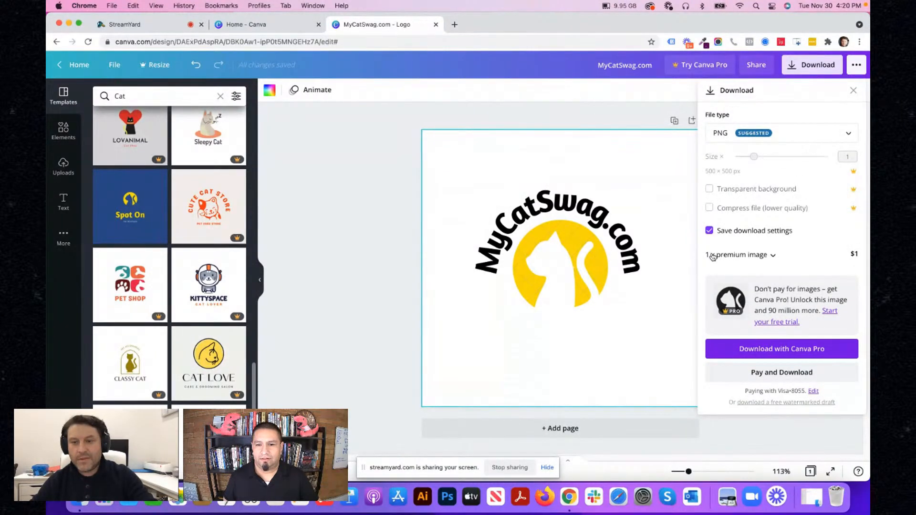
pyautogui.click(714, 255)
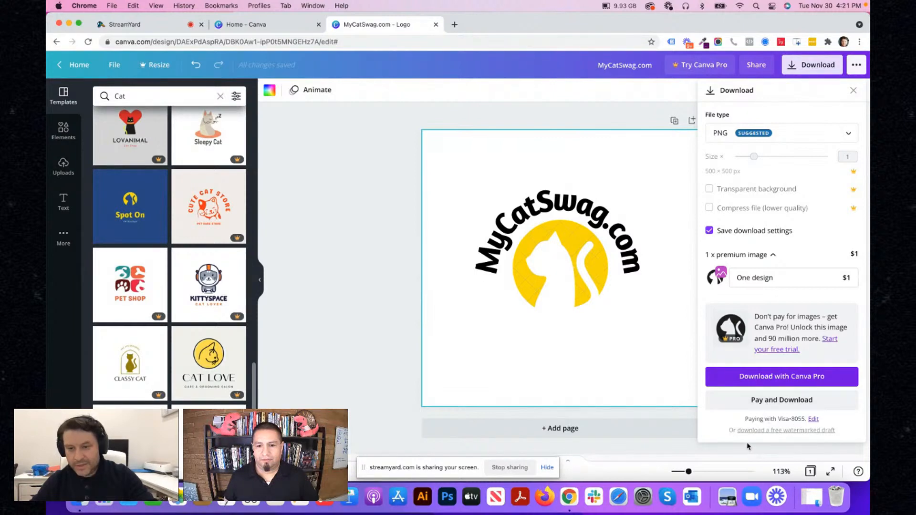
# - Download a free watermarked draft of the logo and save it as MyCatSwag.com.png in the Downloads folder
pyautogui.click(757, 431)
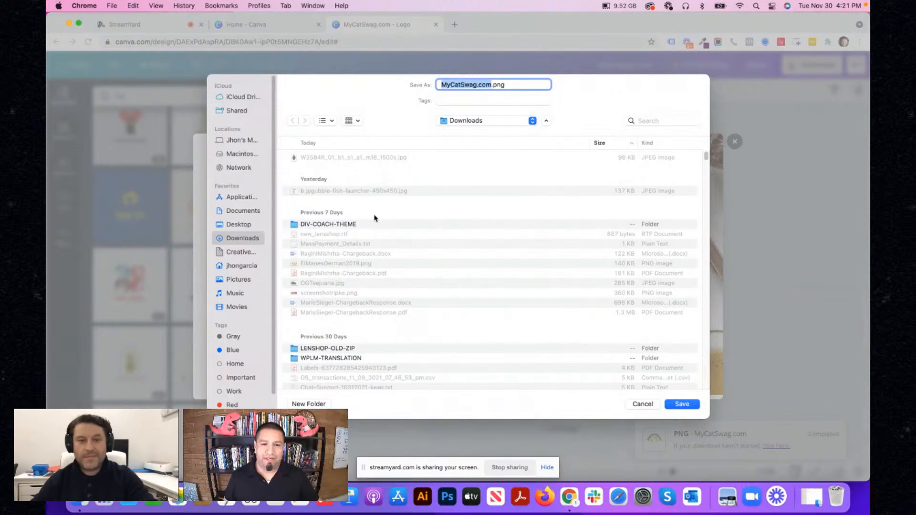
pyautogui.click(685, 405)
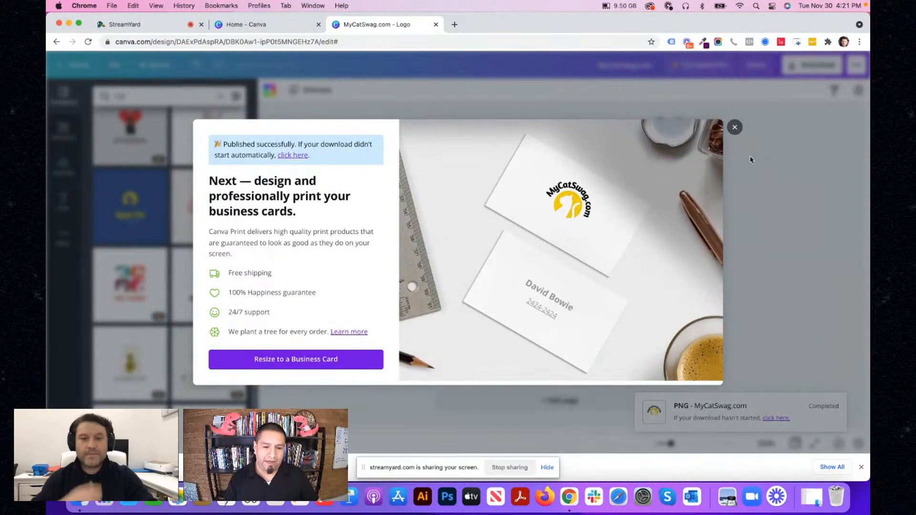
pyautogui.click(734, 127)
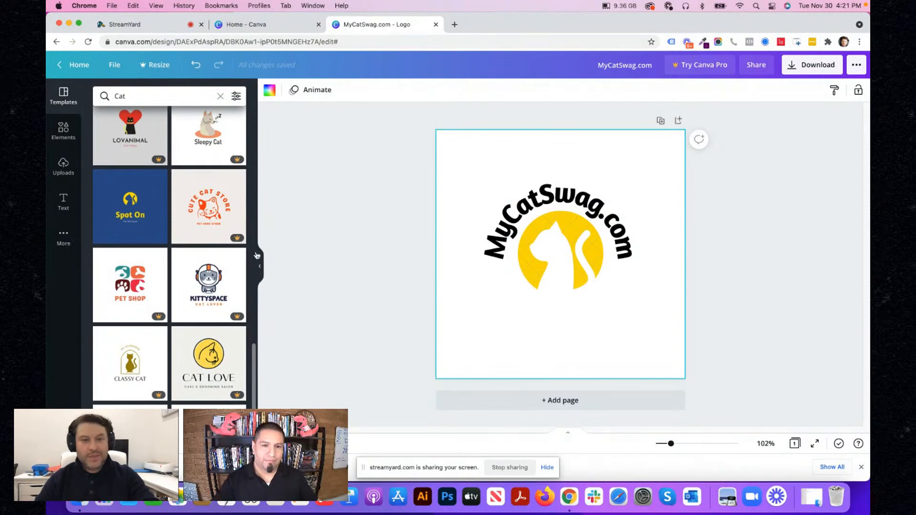
pyautogui.click(263, 271)
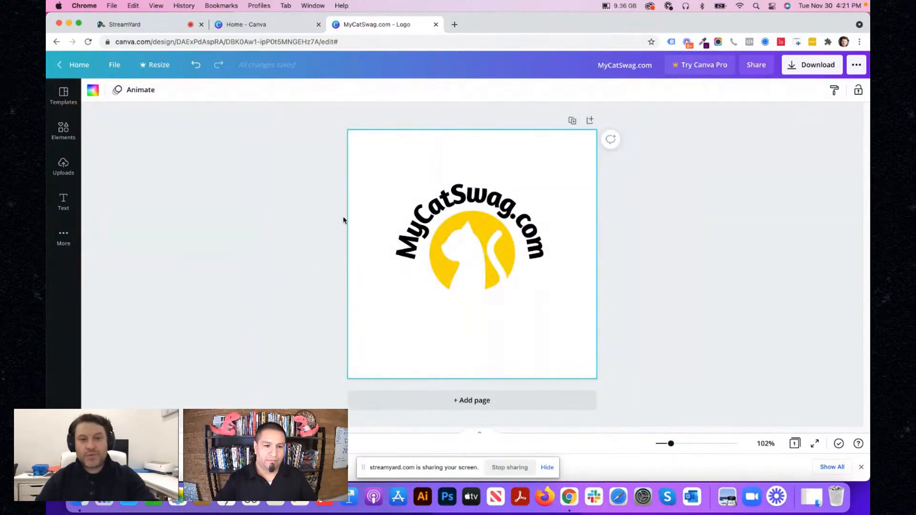
pyautogui.click(64, 201)
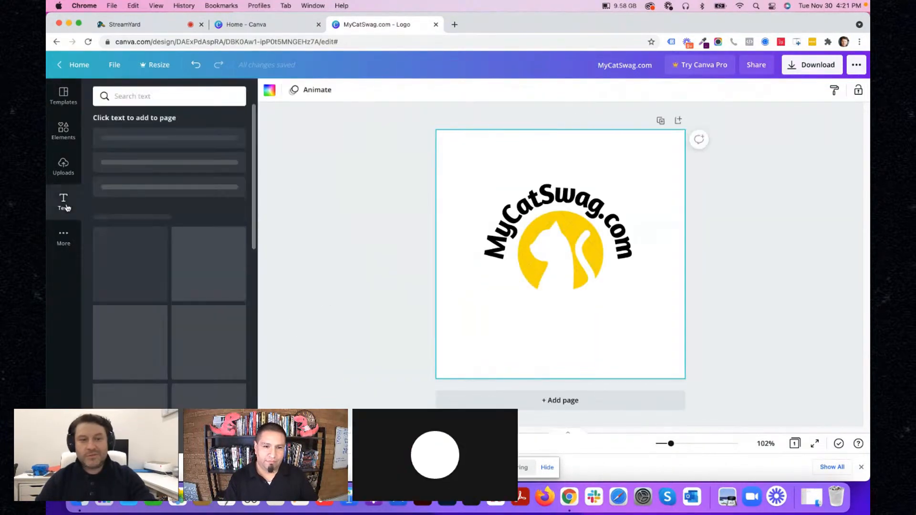
pyautogui.click(377, 169)
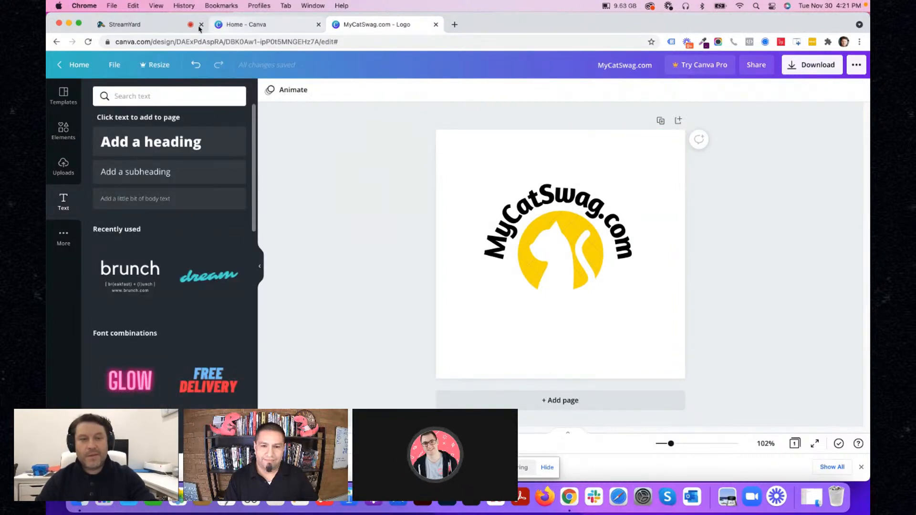
pyautogui.click(538, 230)
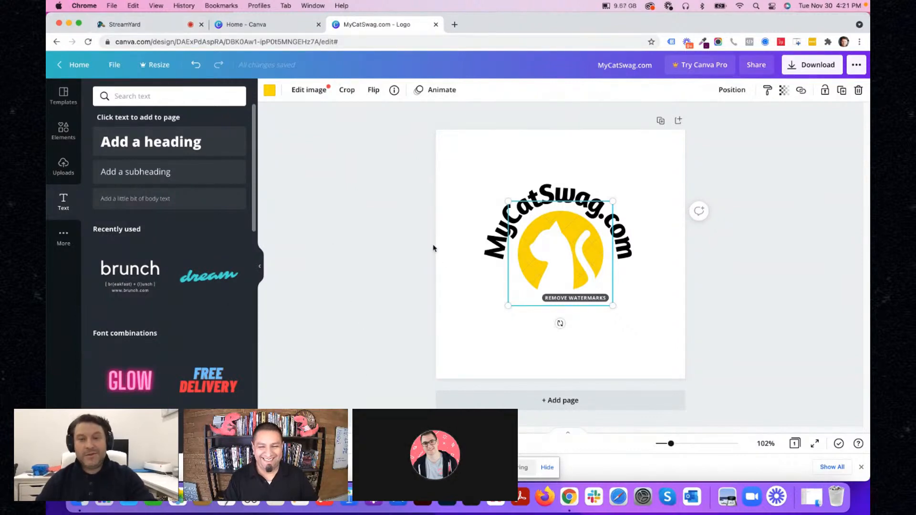
pyautogui.click(448, 262)
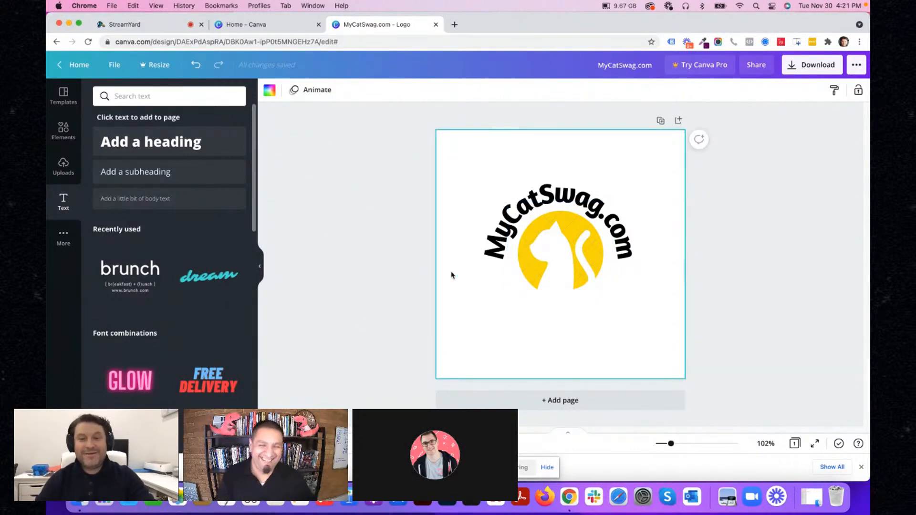
pyautogui.click(257, 267)
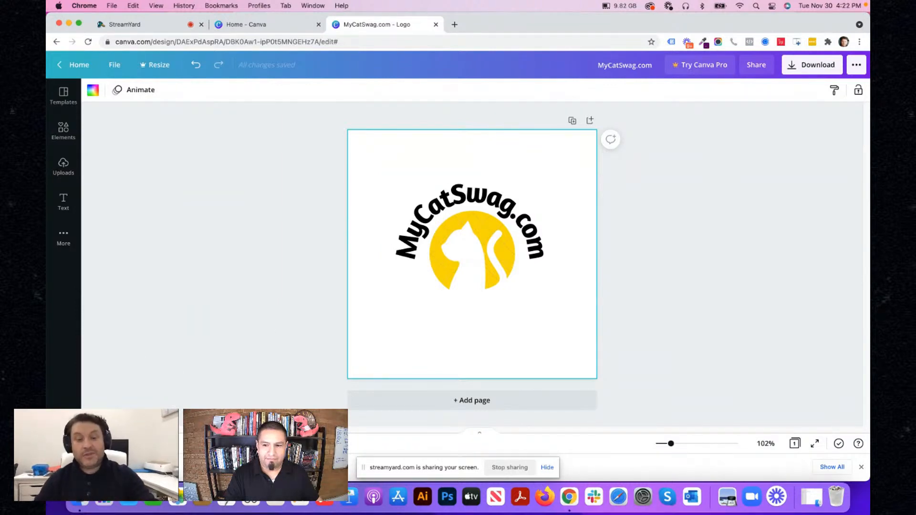
# - Switch to Finder and preview the MyCatSwag.com.png file in the Downloads folder
pyautogui.click(76, 499)
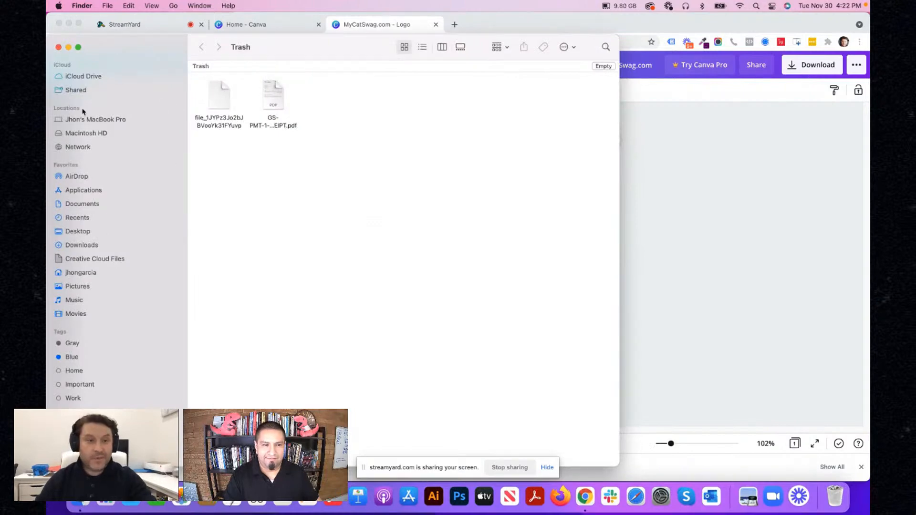
pyautogui.click(82, 247)
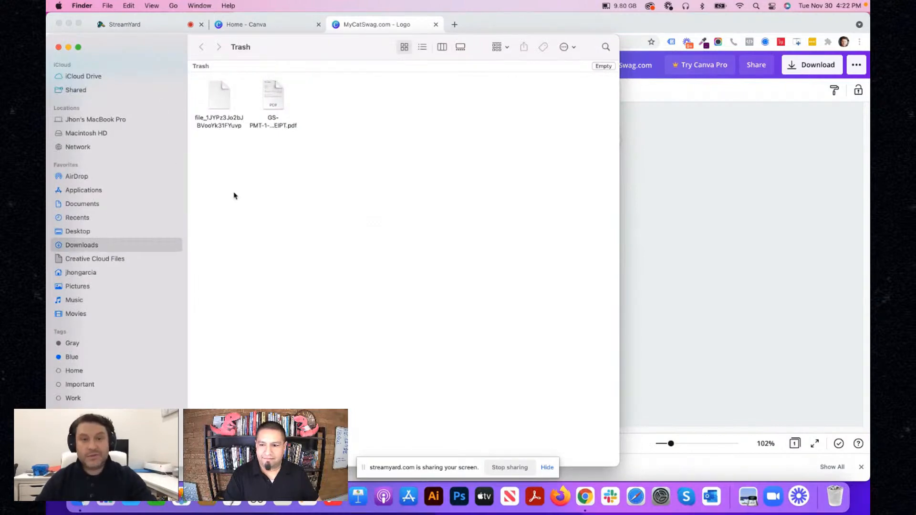
pyautogui.click(248, 82)
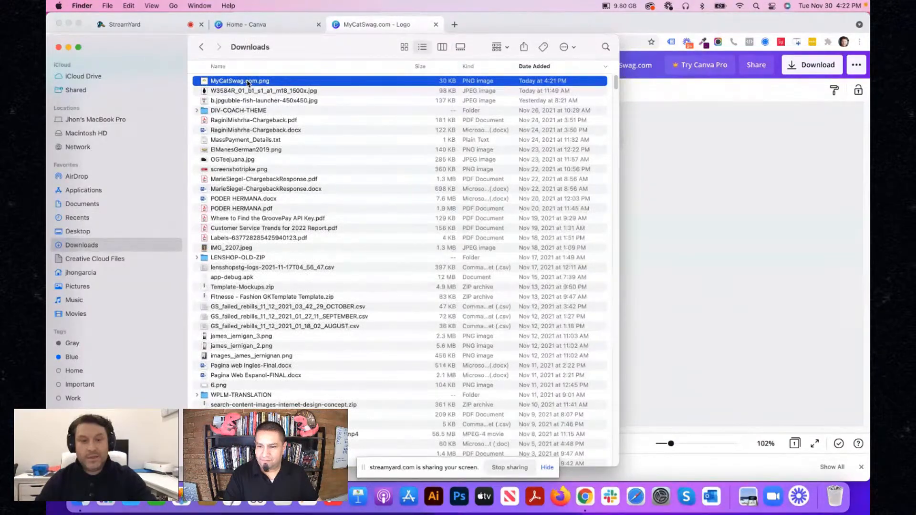
pyautogui.press('space')
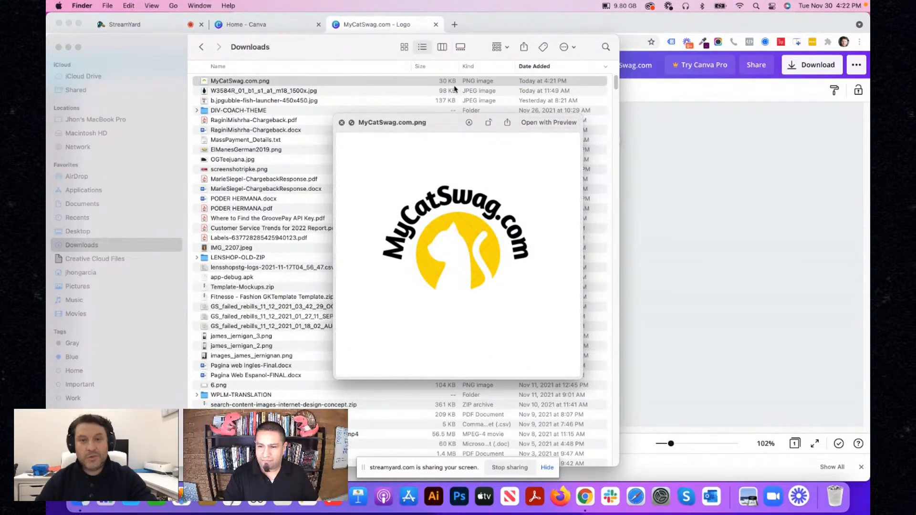
pyautogui.click(341, 123)
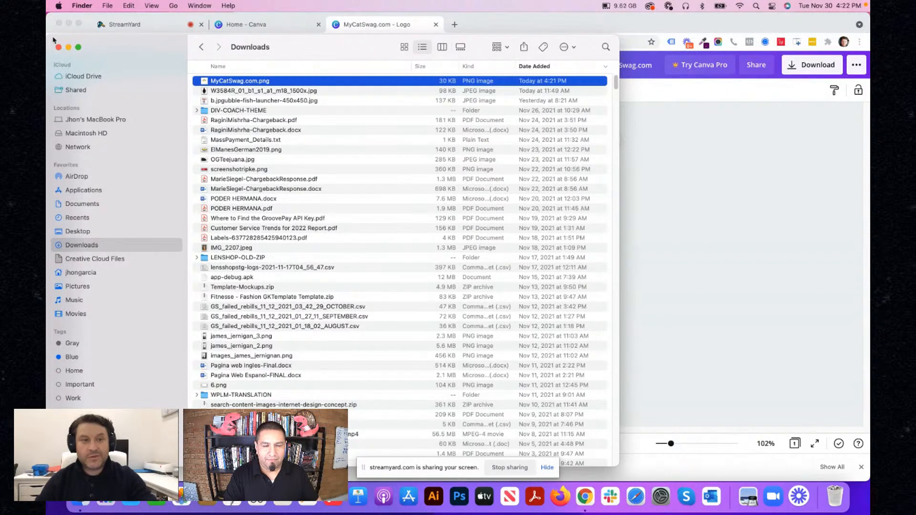
# - Leave the Downloads window and switch to the StreamYard studio in Chrome
pyautogui.moveTo(50, 39); pyautogui.dragTo(268, 385)
pyautogui.click(296, 284)
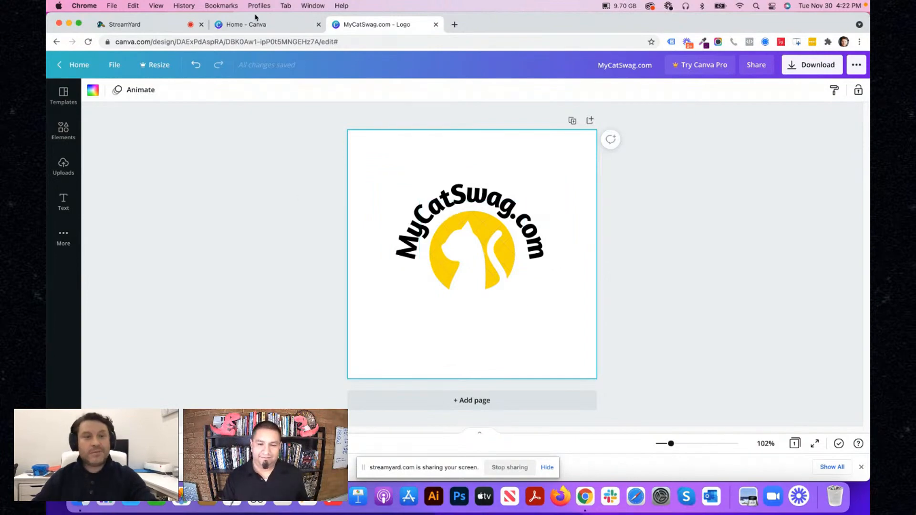
pyautogui.click(135, 25)
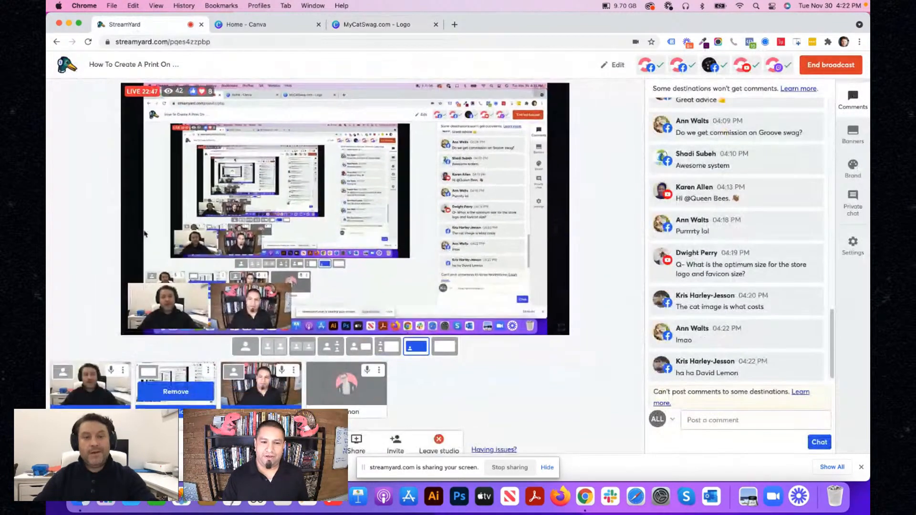
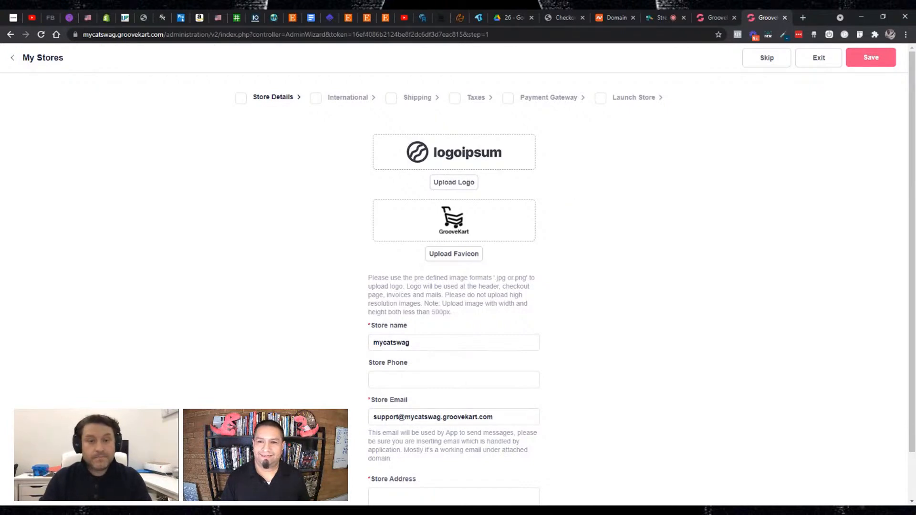
# - Upload the MyCatSwag.com.png image as the store logo
pyautogui.click(468, 184)
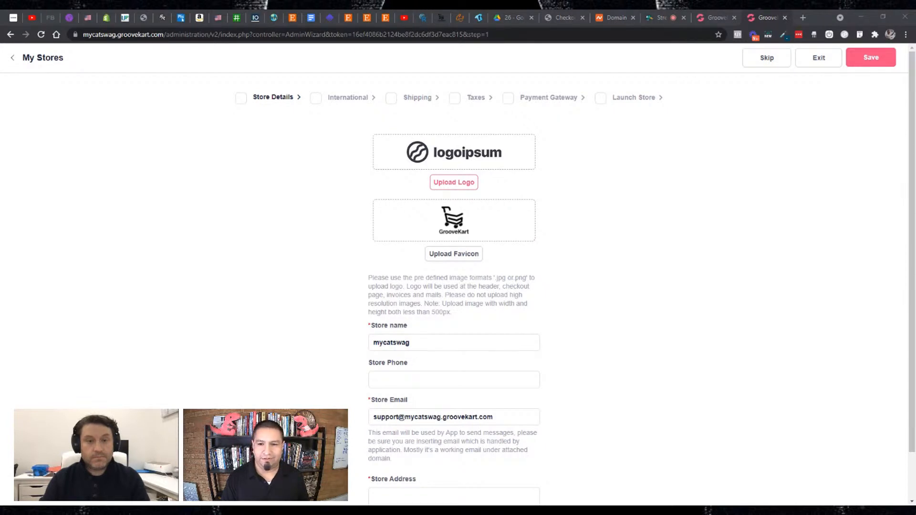
pyautogui.doubleClick(100, 96)
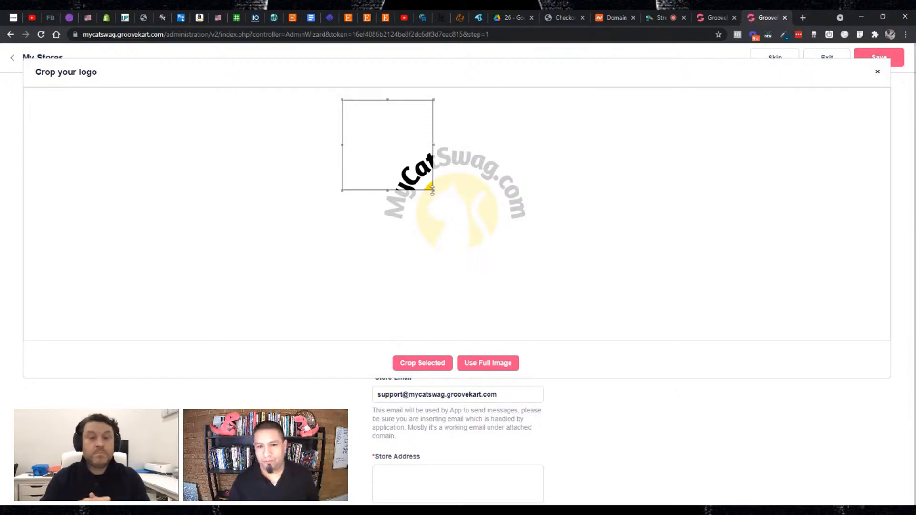
pyautogui.moveTo(432, 191); pyautogui.dragTo(561, 268)
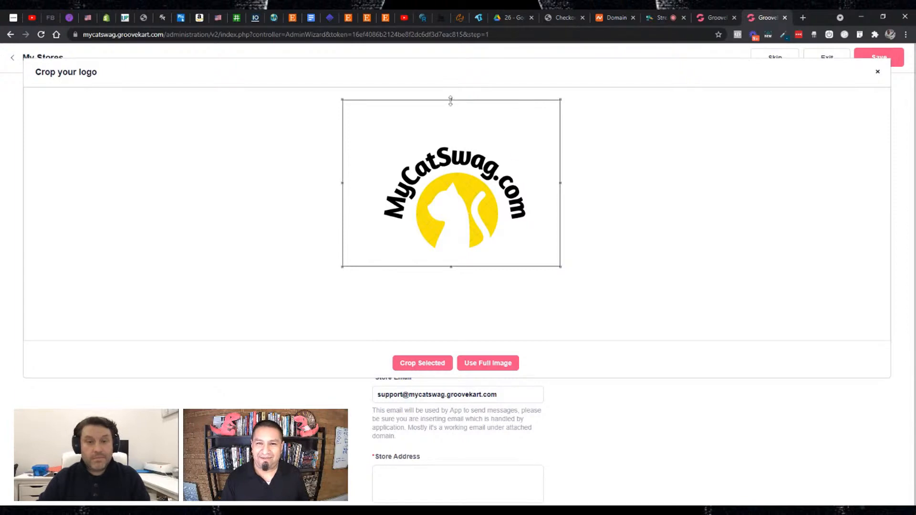
pyautogui.moveTo(450, 99); pyautogui.dragTo(459, 142)
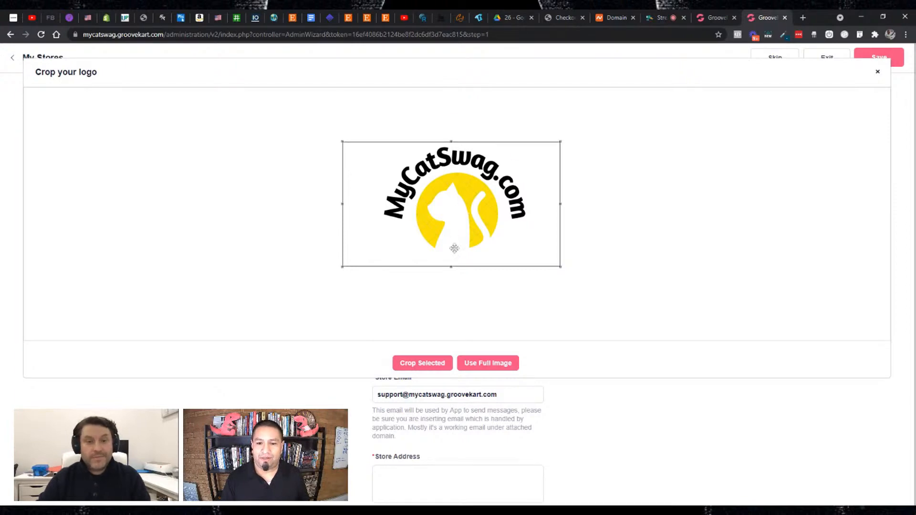
pyautogui.click(451, 271)
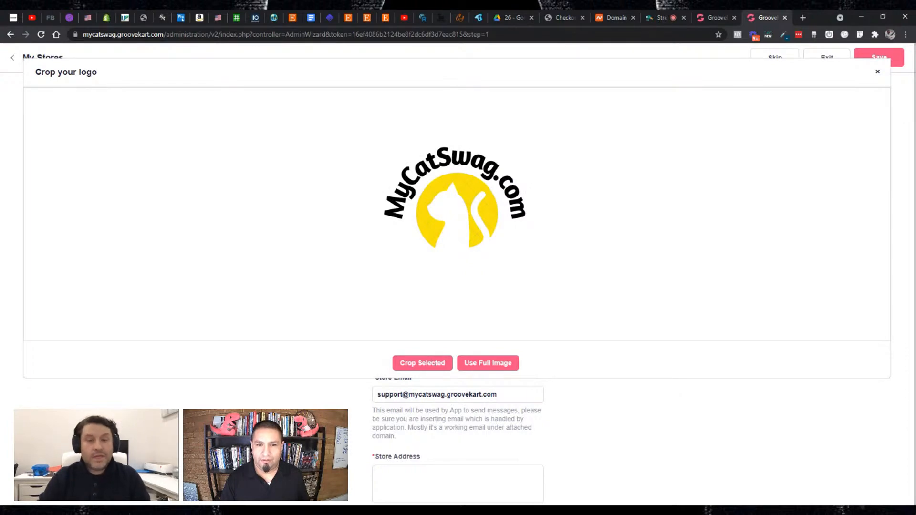
pyautogui.moveTo(376, 129); pyautogui.dragTo(539, 259)
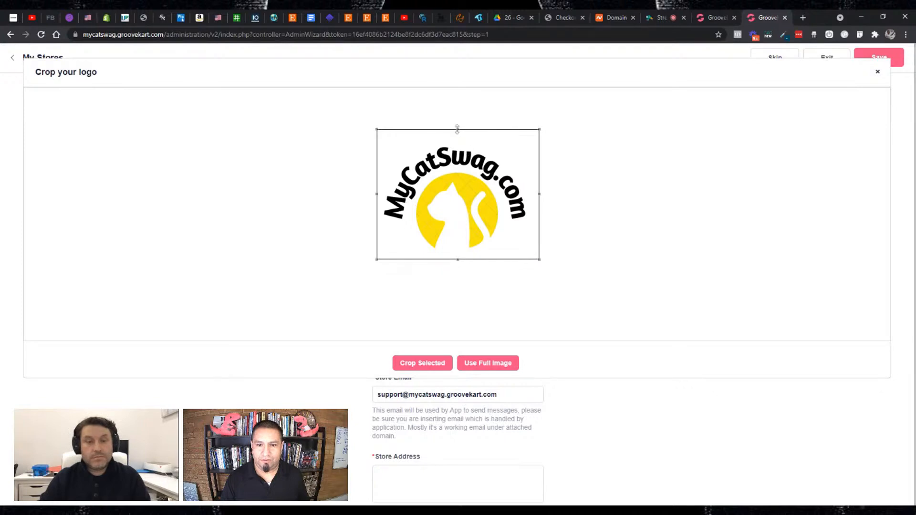
pyautogui.moveTo(458, 129); pyautogui.dragTo(456, 143)
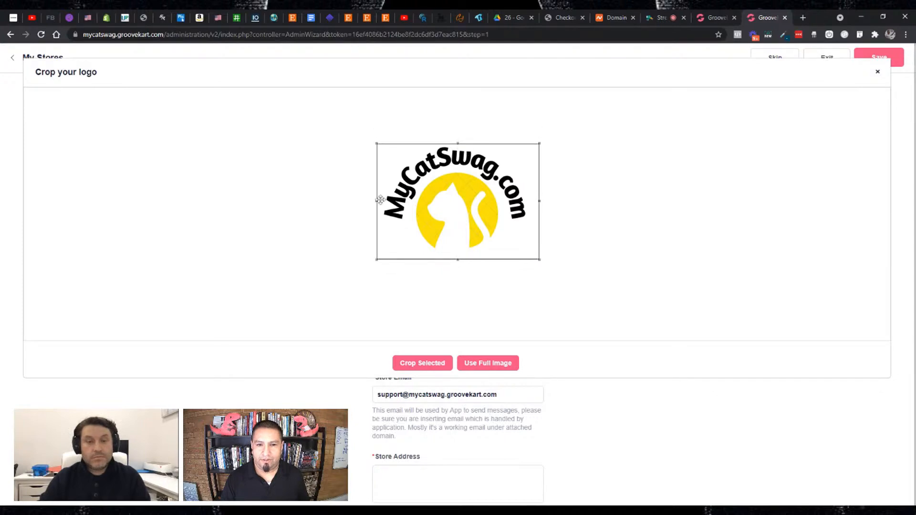
pyautogui.moveTo(376, 201); pyautogui.dragTo(380, 201)
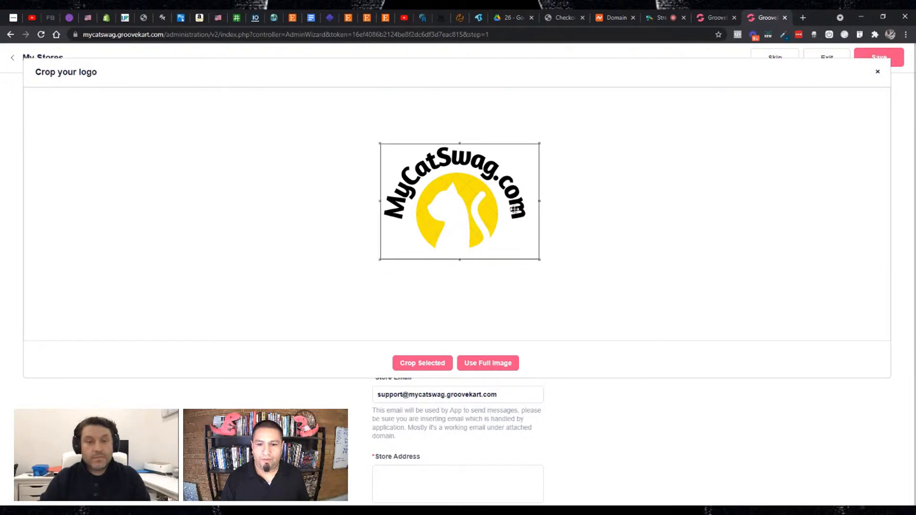
pyautogui.moveTo(539, 201); pyautogui.dragTo(529, 201)
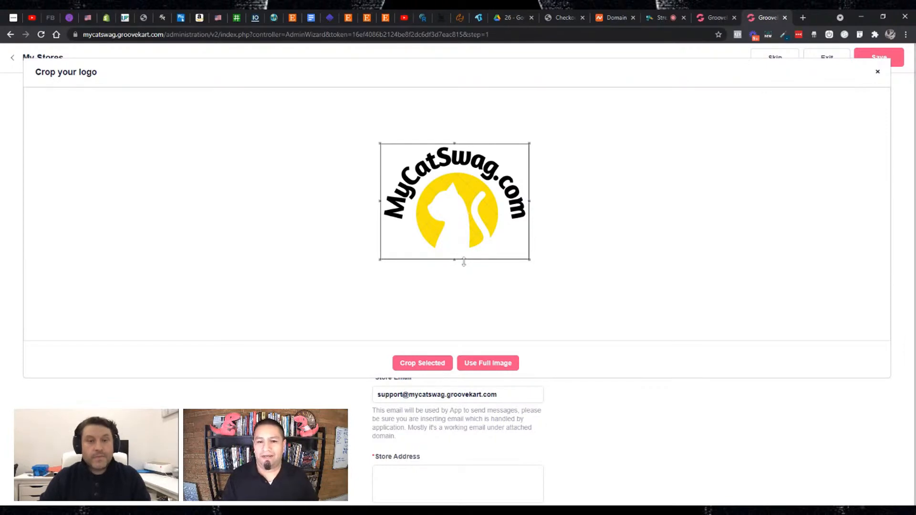
pyautogui.moveTo(454, 260); pyautogui.dragTo(454, 254)
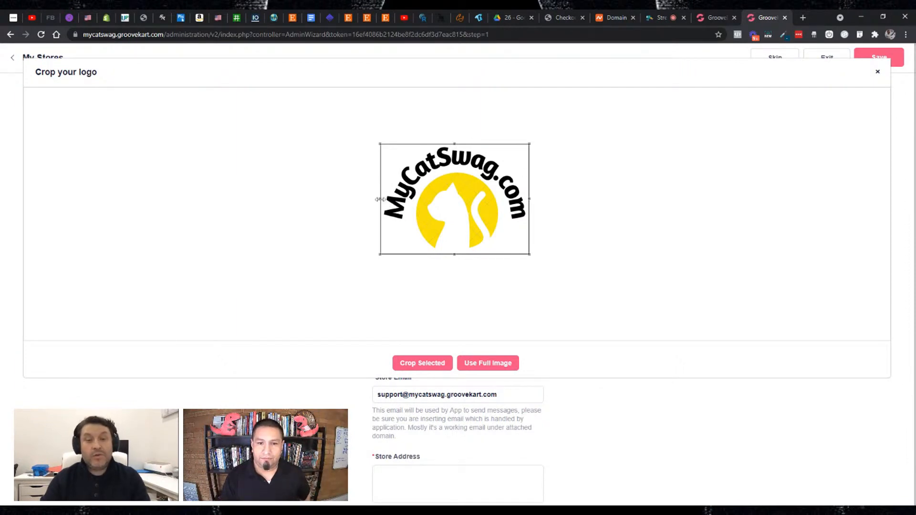
pyautogui.moveTo(380, 199); pyautogui.dragTo(382, 198)
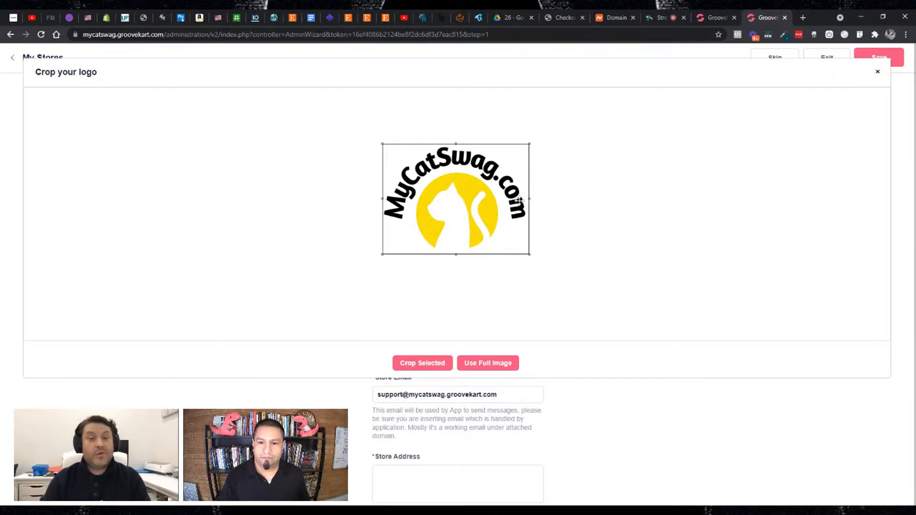
pyautogui.moveTo(530, 200); pyautogui.dragTo(527, 200)
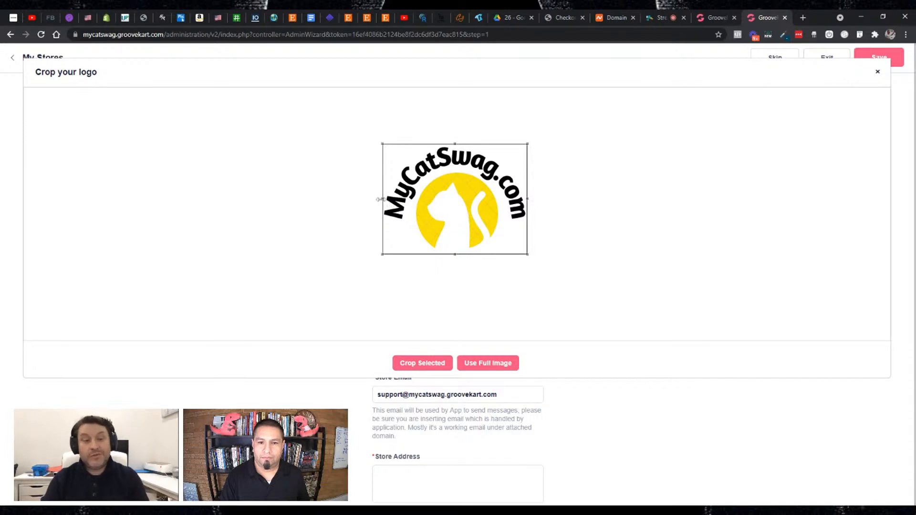
pyautogui.moveTo(382, 199); pyautogui.dragTo(377, 199)
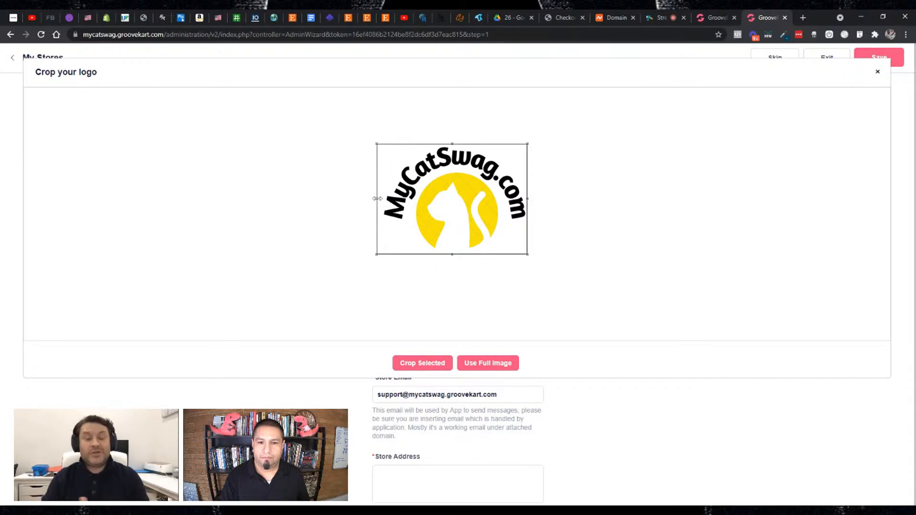
pyautogui.click(531, 198)
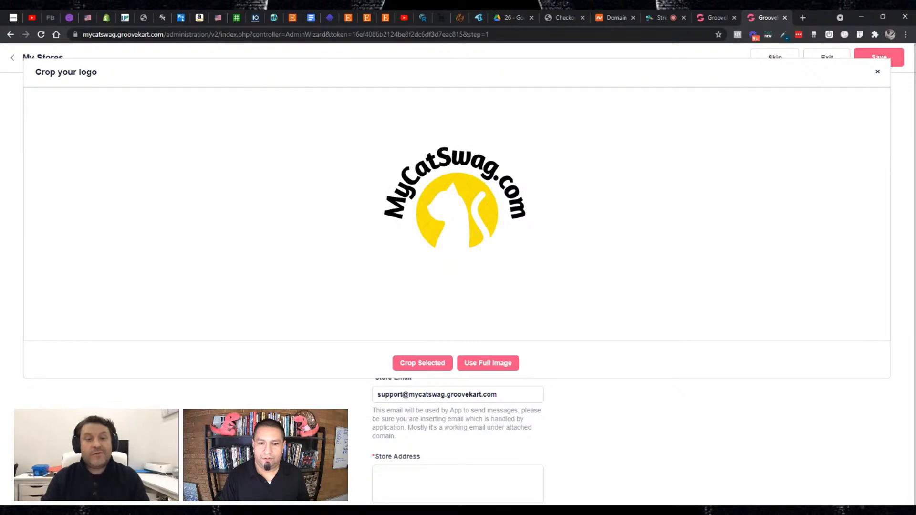
# - Crop the logo image to a frame closely surrounding the whole MyCatSwag.com lettering and cat, and use the crop as the store logo
pyautogui.moveTo(392, 137)
pyautogui.mouseDown()
pyautogui.moveTo(394, 184)
pyautogui.moveTo(532, 247)
pyautogui.mouseUp()
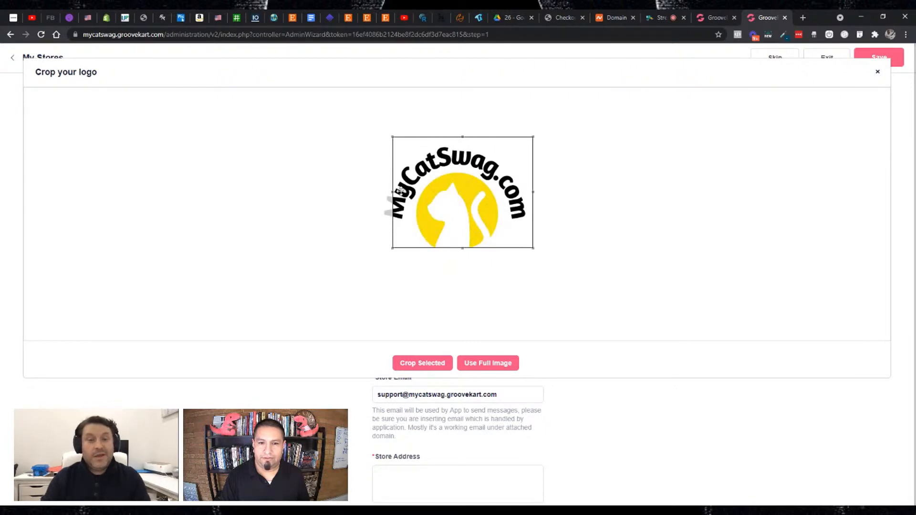
pyautogui.moveTo(393, 192); pyautogui.dragTo(374, 192)
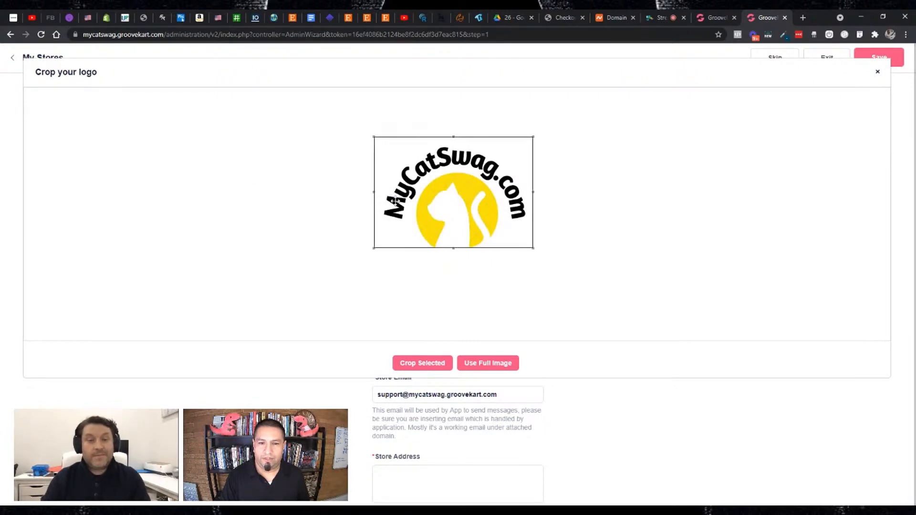
pyautogui.moveTo(533, 193); pyautogui.dragTo(540, 193)
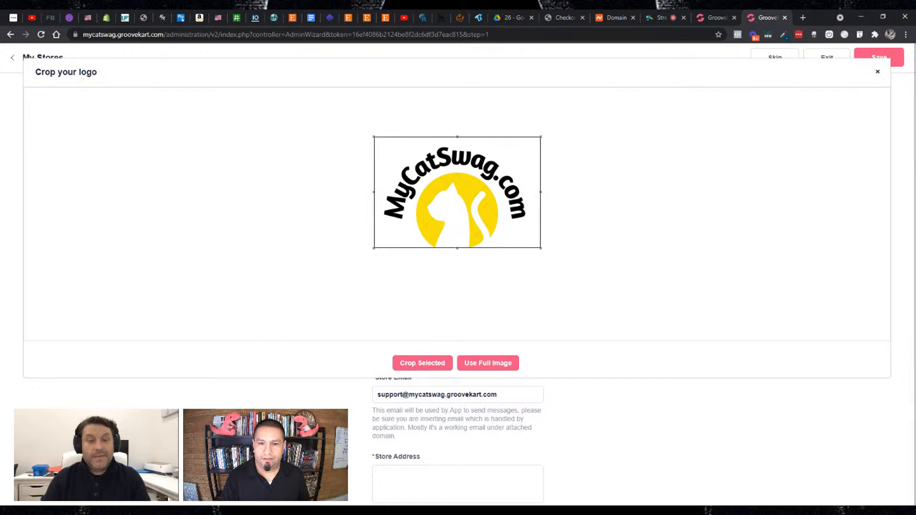
pyautogui.moveTo(373, 193); pyautogui.dragTo(369, 193)
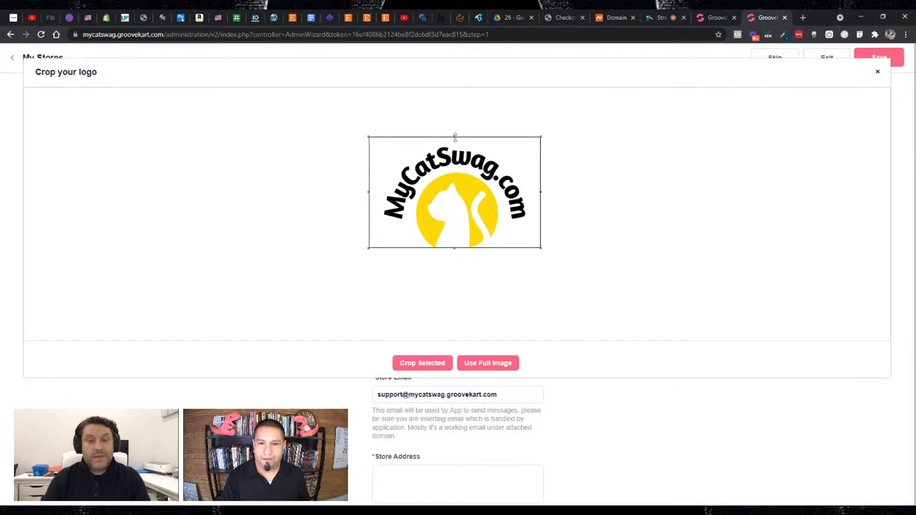
pyautogui.moveTo(455, 137); pyautogui.dragTo(455, 141)
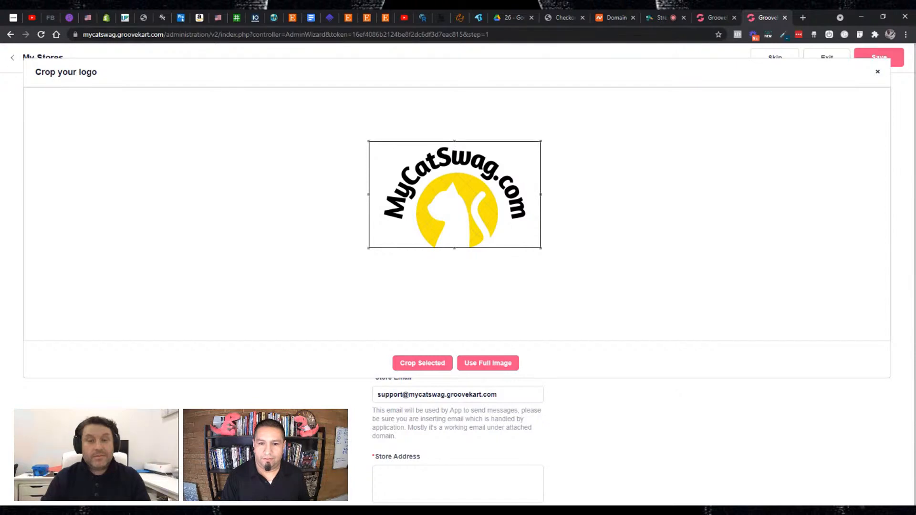
pyautogui.moveTo(456, 248); pyautogui.dragTo(457, 259)
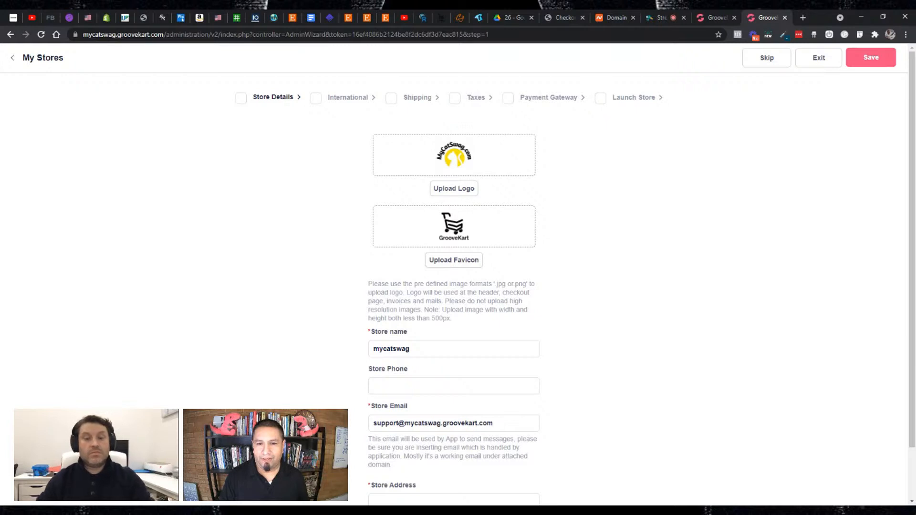
# - Upload the MyCatSwag.com cat logo image as the store favicon
pyautogui.click(455, 260)
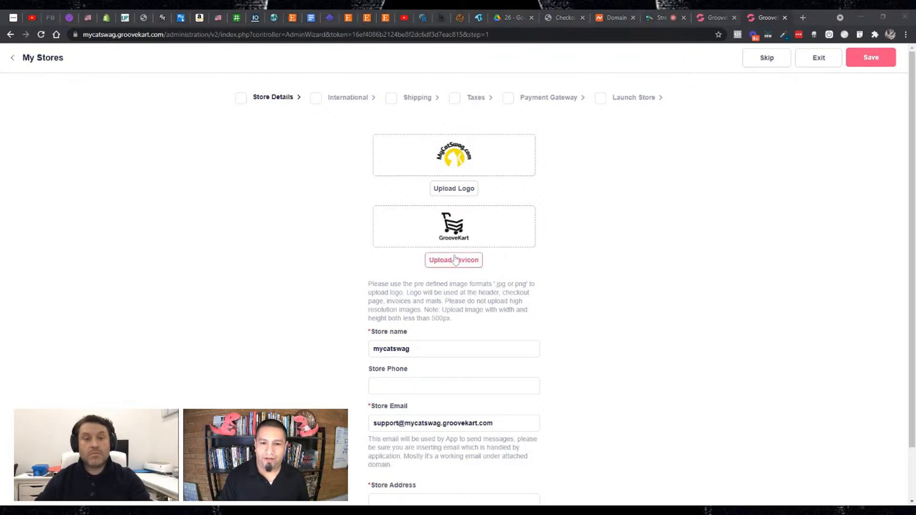
pyautogui.doubleClick(180, 131)
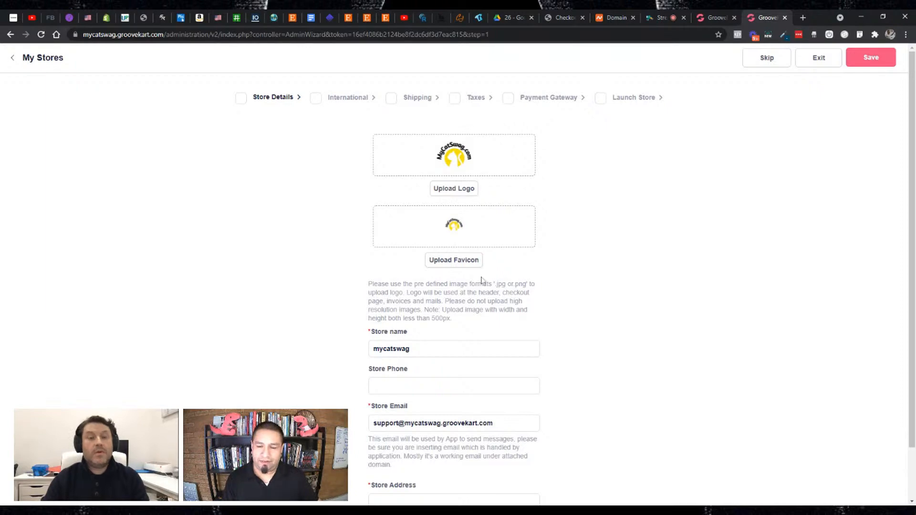
# - Change the store name to My Cat Swag
pyautogui.click(409, 349)
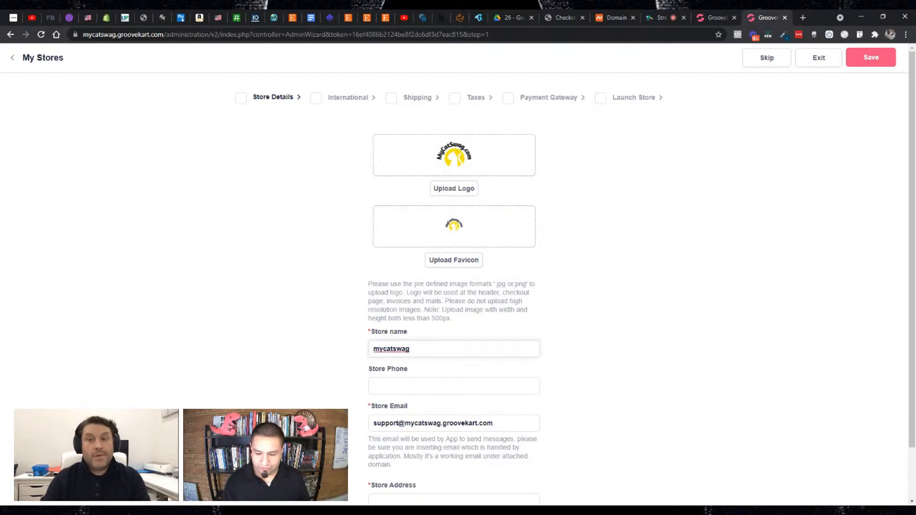
pyautogui.click(374, 349)
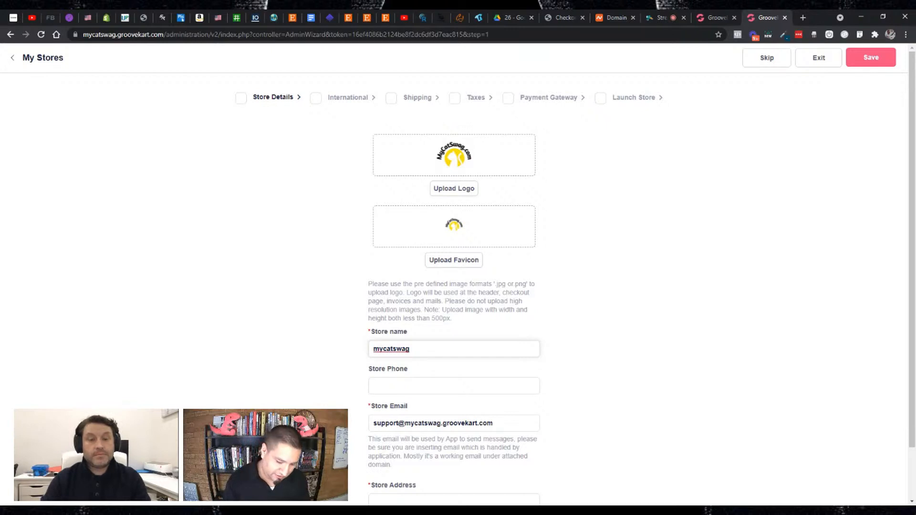
pyautogui.write('My Cat S')
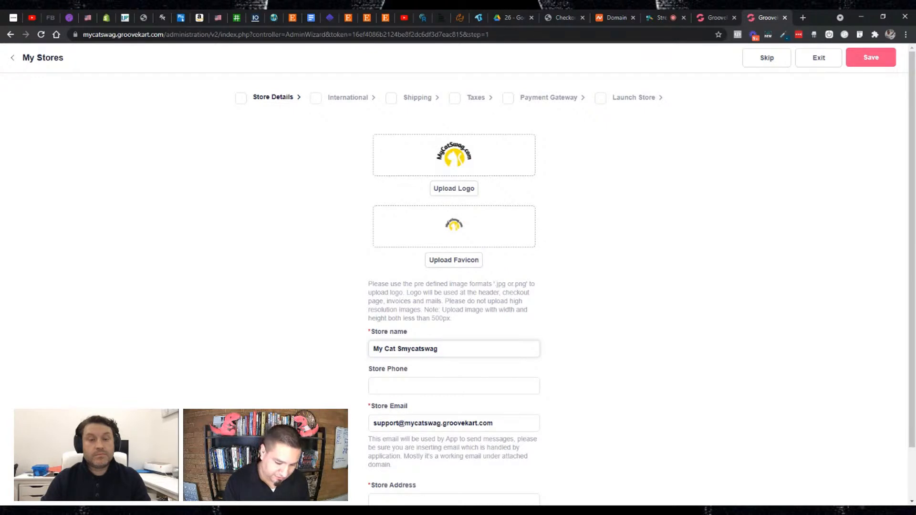
pyautogui.write('wag')
pyautogui.hotkey('shift', 'End')
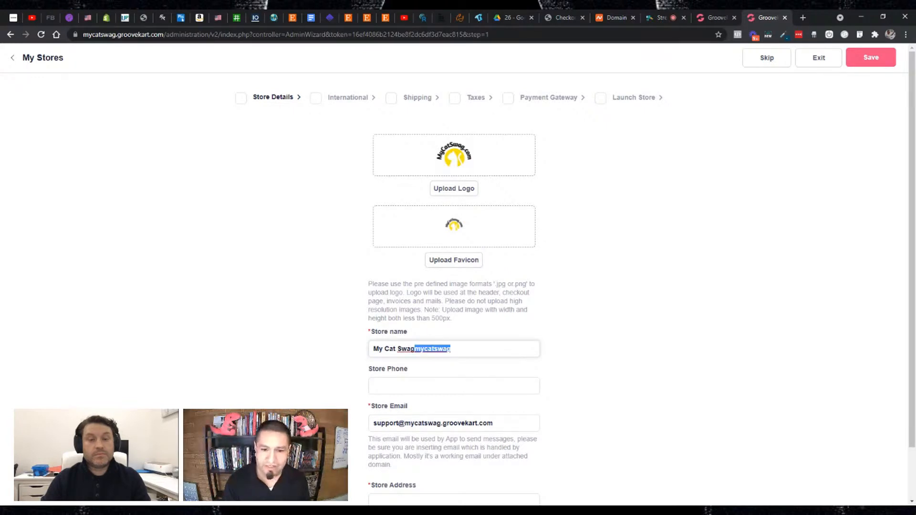
pyautogui.press('BackSpace')
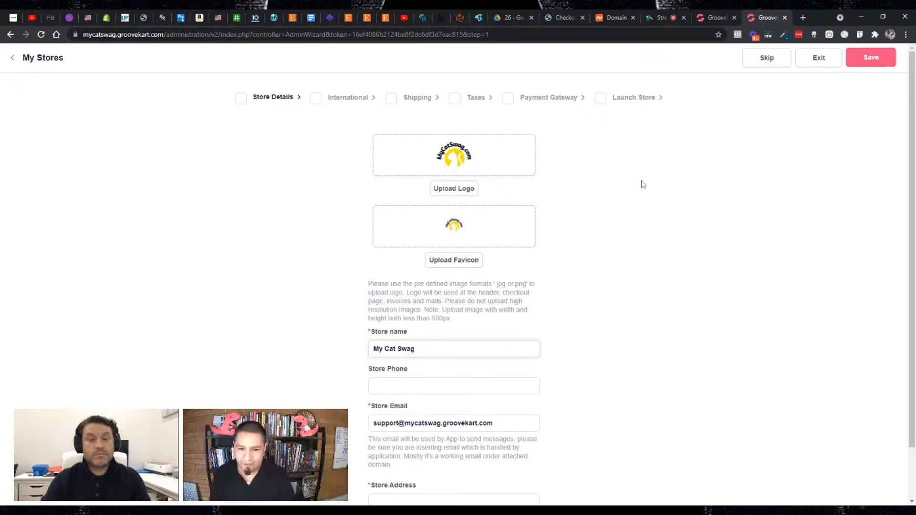
# - Enter a contact phone number for the store and correct its last digits
pyautogui.scroll(-1, 643, 184)
pyautogui.click(479, 337)
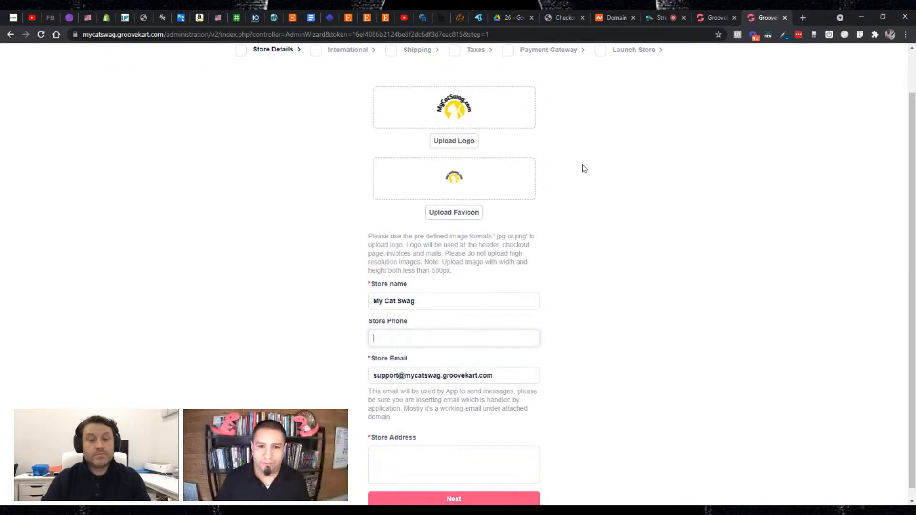
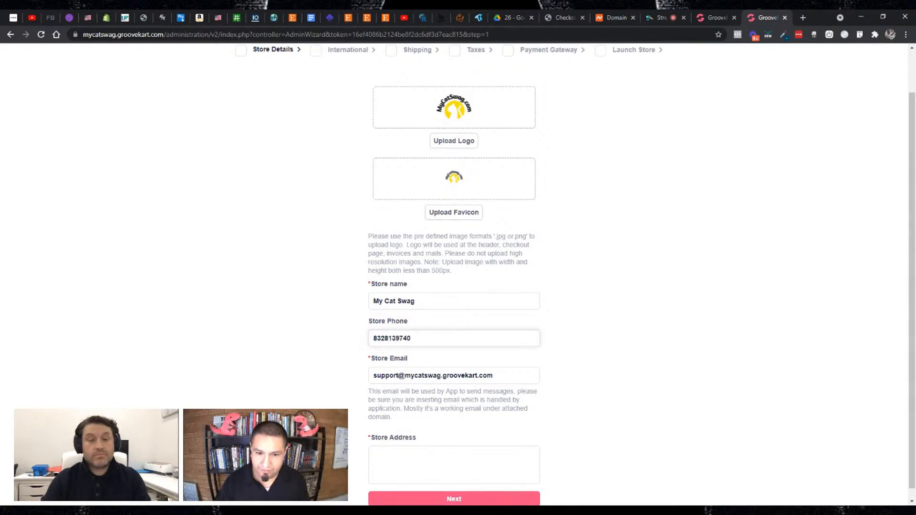
pyautogui.press('Delete')
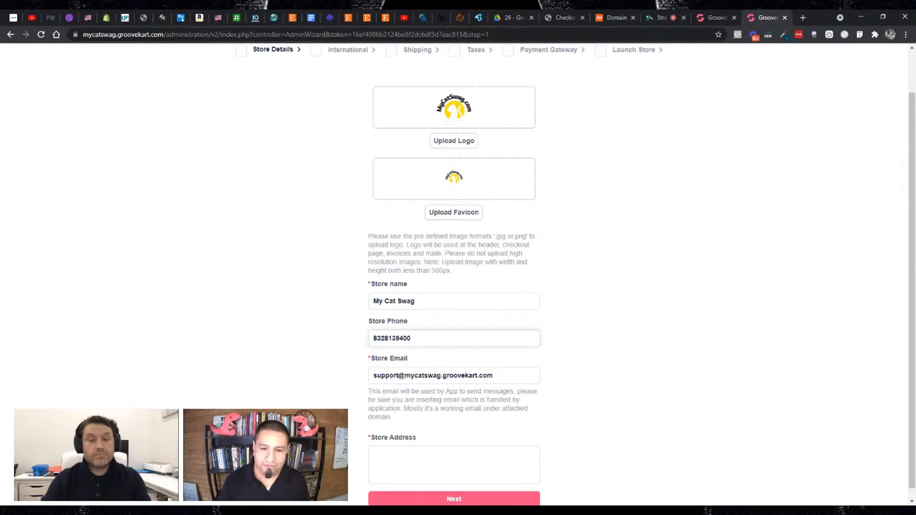
pyautogui.scroll(-1, 582, 291)
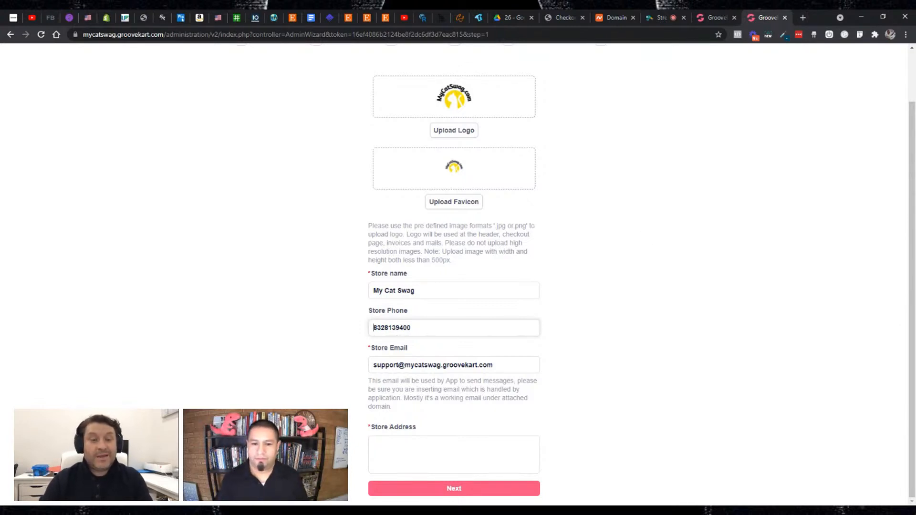
# - Replace the store phone number with a placeholder number and move on to the store address
pyautogui.hotkey('ctrl', 'a')
pyautogui.write('8888')
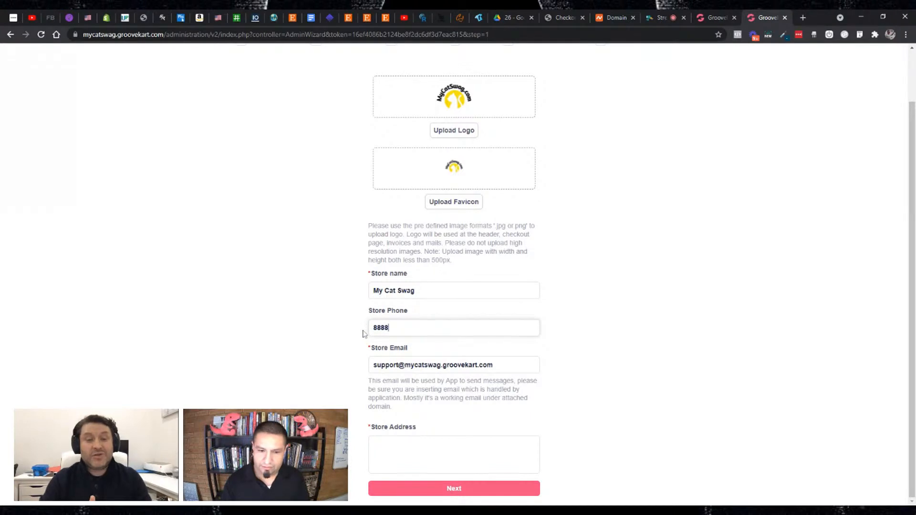
pyautogui.write('888888')
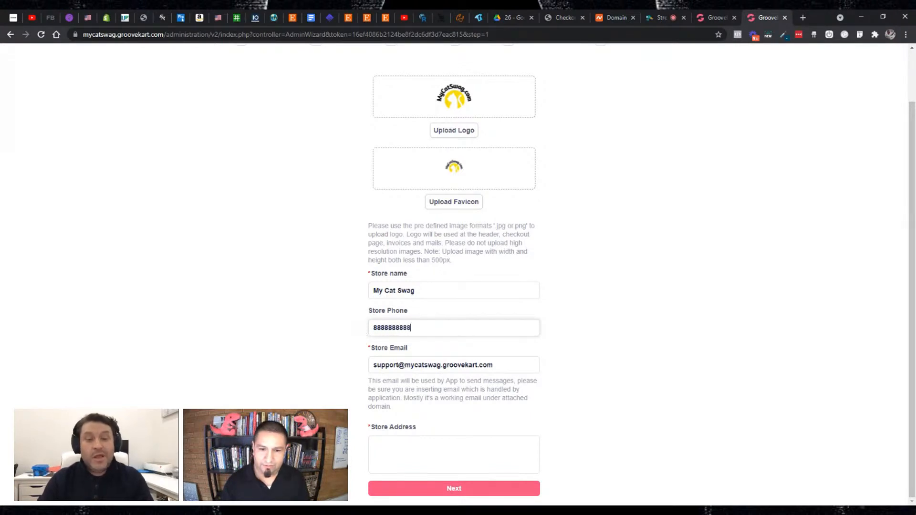
pyautogui.press('Home')
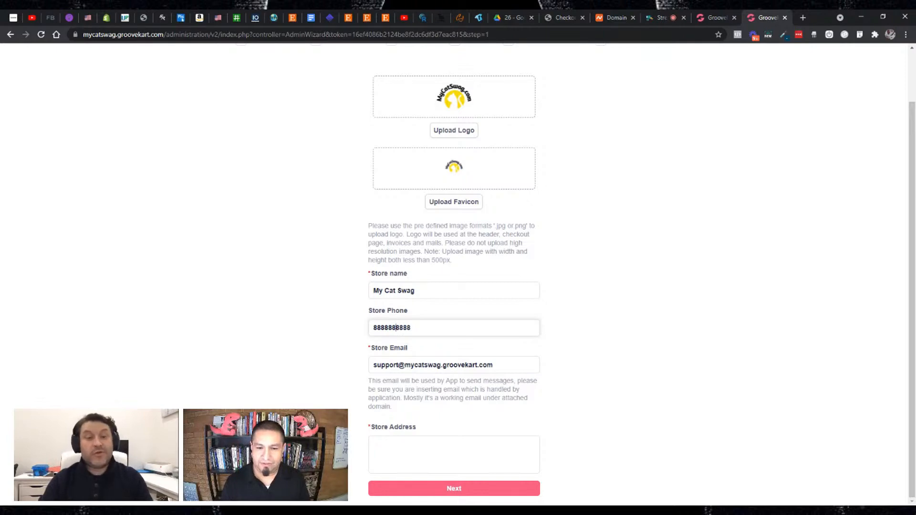
pyautogui.click(455, 450)
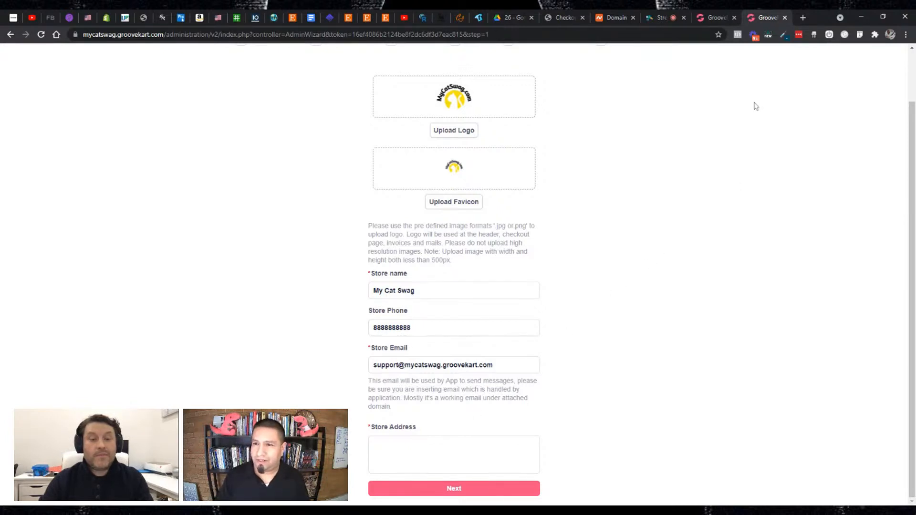
# - Open groovedigital.com in a new browser tab and copy the company's postal address from the page footer
pyautogui.click(804, 19)
pyautogui.write('gro')
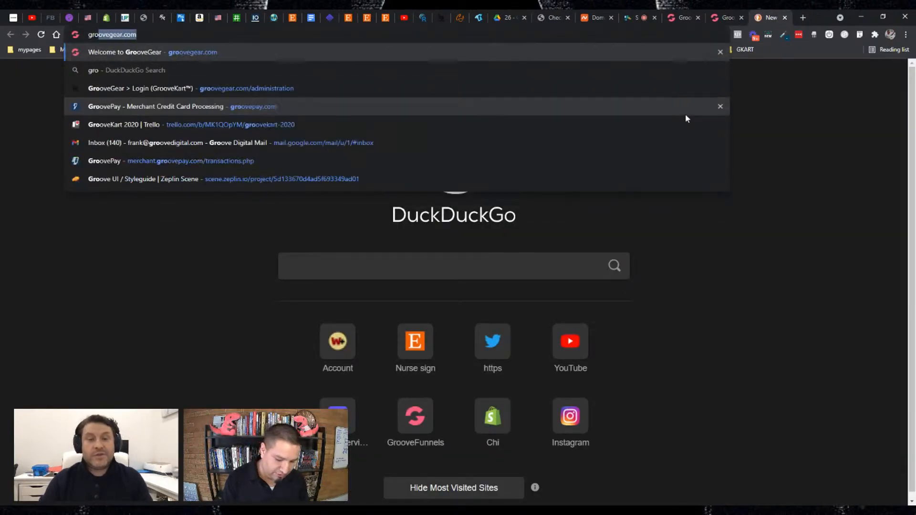
pyautogui.write('oved')
pyautogui.press('Return')
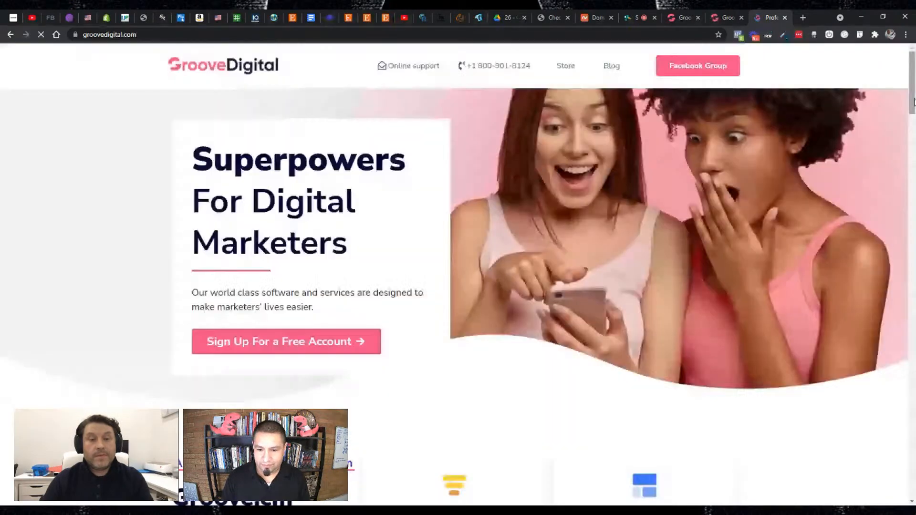
pyautogui.moveTo(912, 103); pyautogui.dragTo(914, 487)
pyautogui.moveTo(536, 435); pyautogui.dragTo(641, 468)
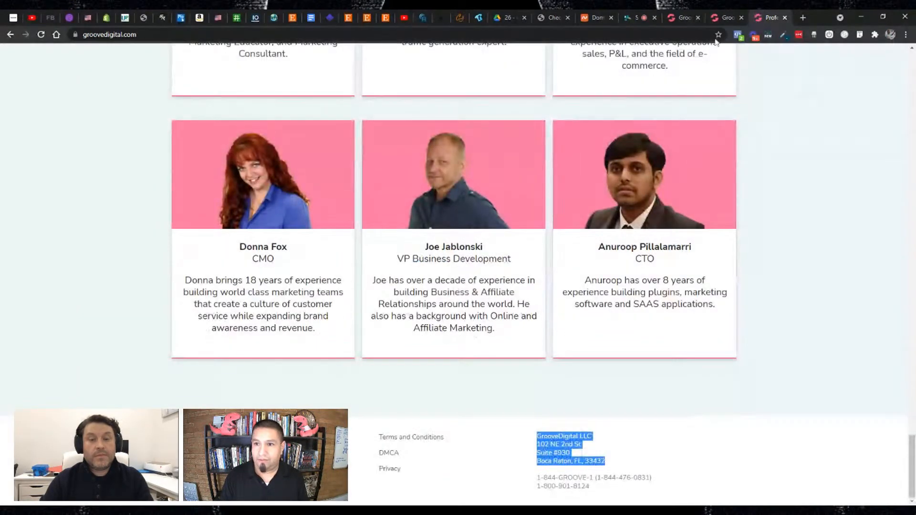
# - Return to the store setup page and paste the copied company address as the store address
pyautogui.click(689, 20)
pyautogui.click(724, 17)
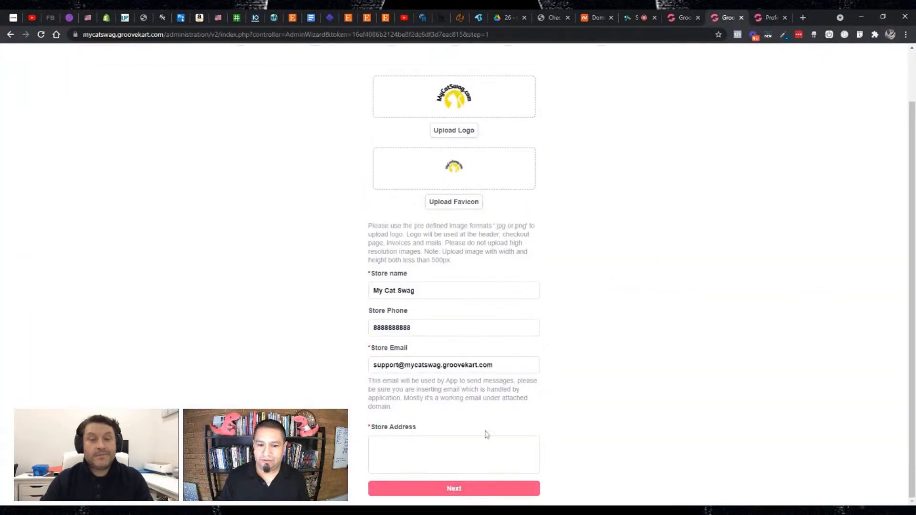
pyautogui.hotkey('ctrl', 'v')
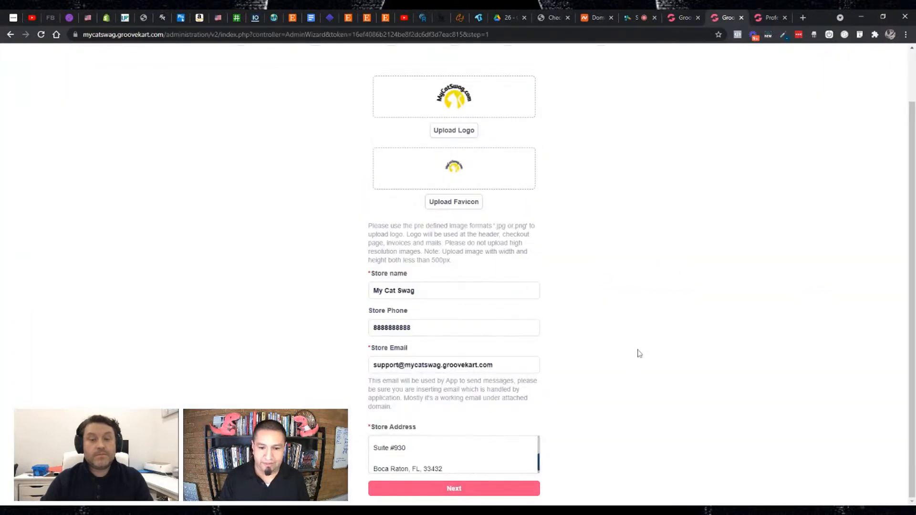
# - Remove the blank lines between the lines of the pasted store address
pyautogui.press('Up')
pyautogui.press('Up')
pyautogui.press('Up')
pyautogui.press('Up')
pyautogui.press('Up')
pyautogui.press('Up')
pyautogui.press('Home')
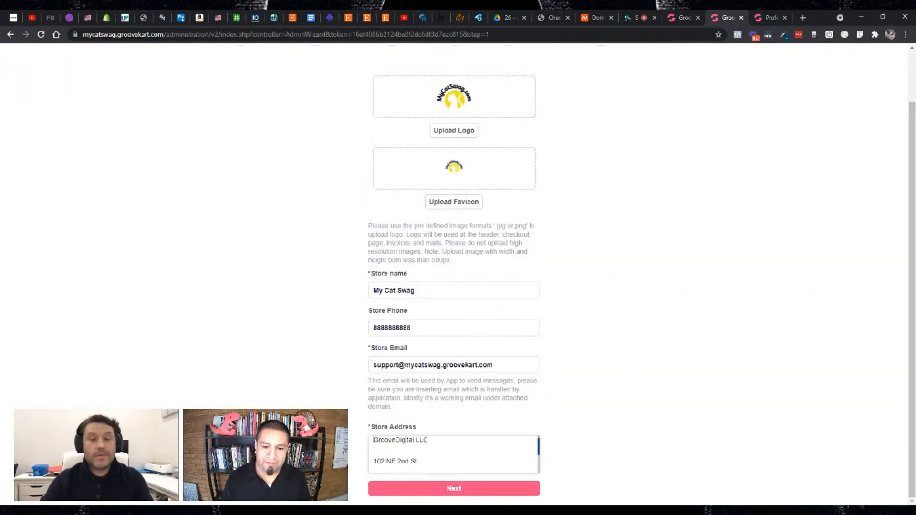
pyautogui.press('BackSpace')
pyautogui.press('Down')
pyautogui.press('Down')
pyautogui.press('BackSpace')
pyautogui.press('Down')
pyautogui.press('Down')
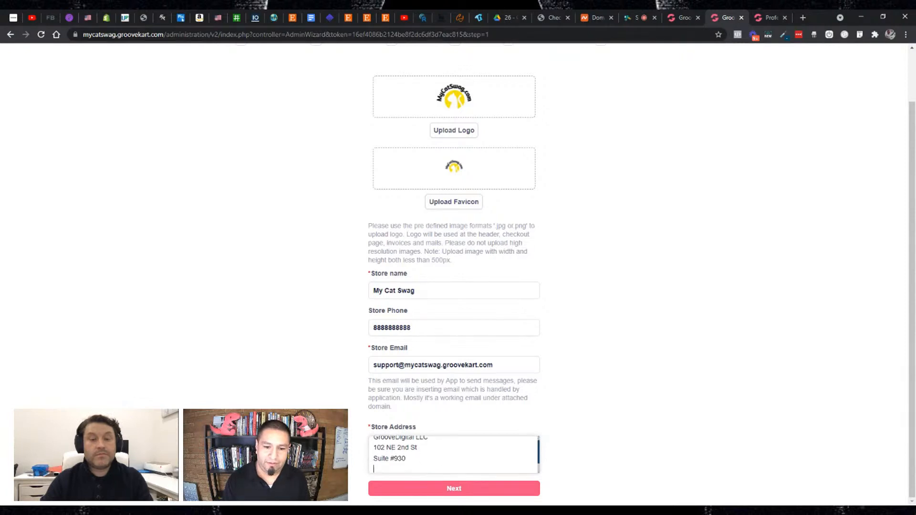
pyautogui.press('BackSpace')
# - Delete the company name line from the store address so it starts with the street
pyautogui.press('Up')
pyautogui.press('Up')
pyautogui.press('Home')
pyautogui.hotkey('shift', 'End')
pyautogui.press('BackSpace')
pyautogui.press('Delete')
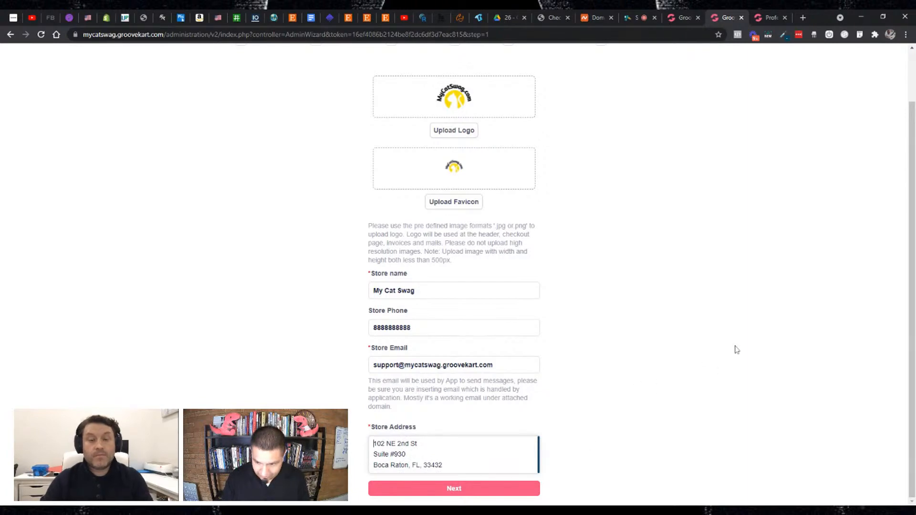
pyautogui.scroll(1, 749, 329)
pyautogui.scroll(-1, 801, 167)
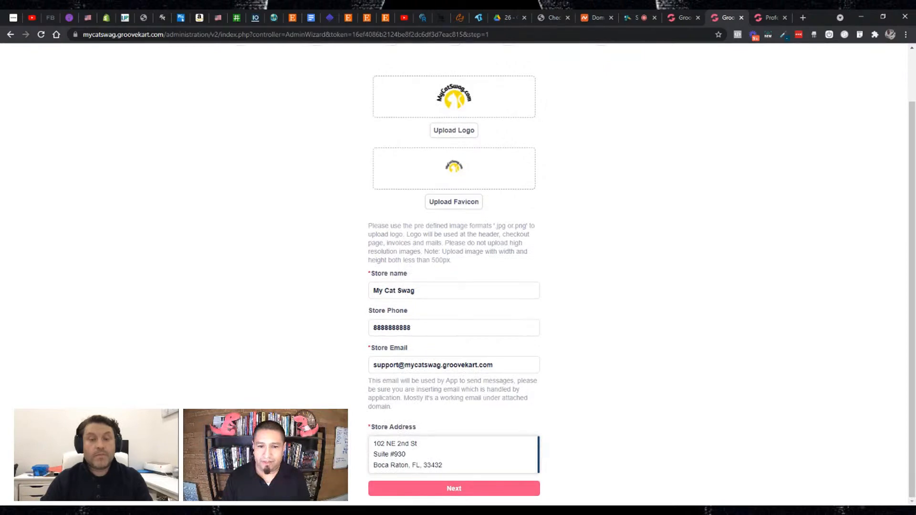
pyautogui.moveTo(506, 365); pyautogui.dragTo(354, 361)
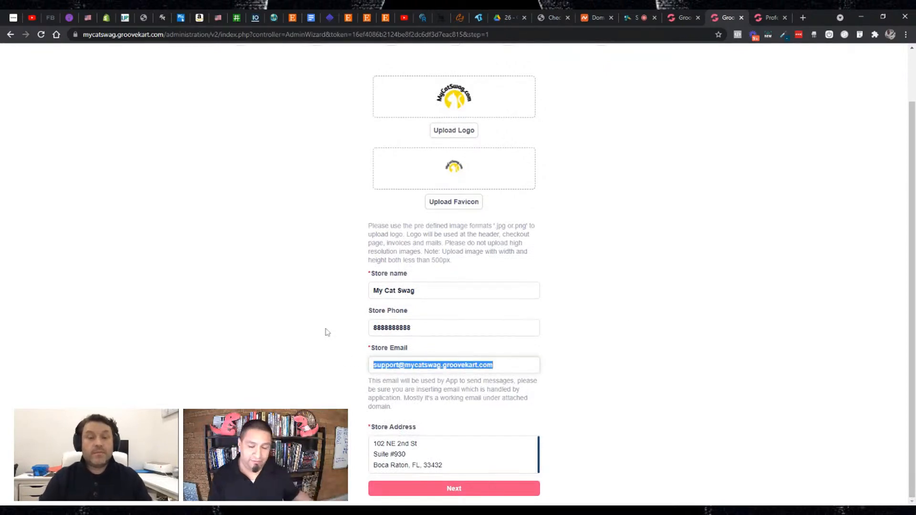
pyautogui.click(591, 297)
pyautogui.moveTo(500, 365); pyautogui.dragTo(371, 366)
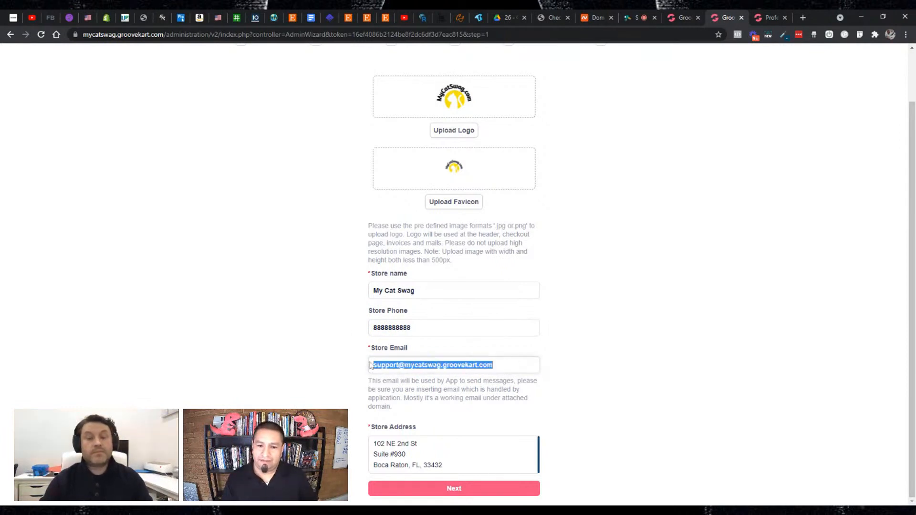
pyautogui.click(596, 297)
# - Save the store details and continue to the International setup stage
pyautogui.scroll(1, 675, 266)
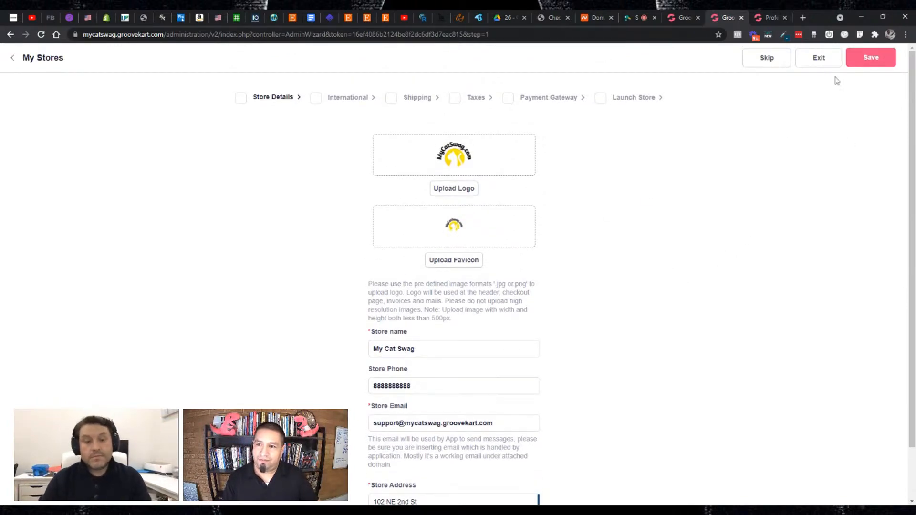
pyautogui.click(859, 66)
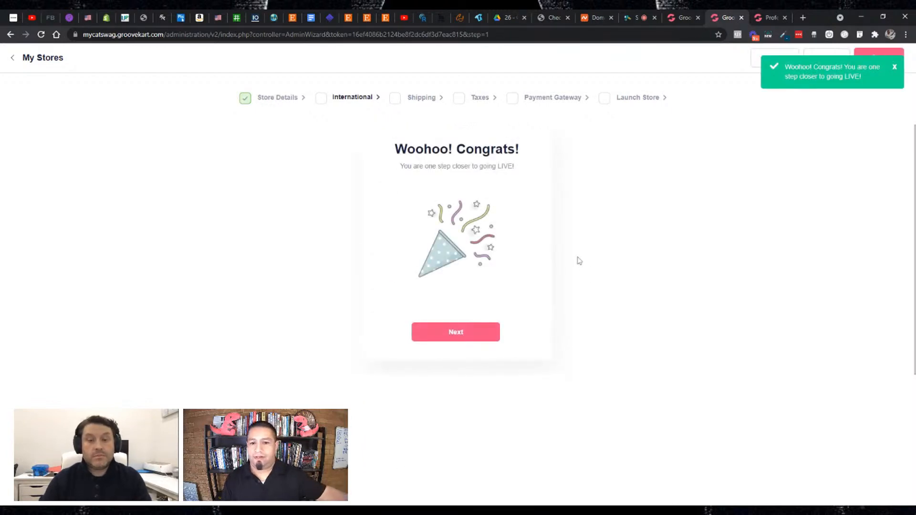
pyautogui.click(456, 333)
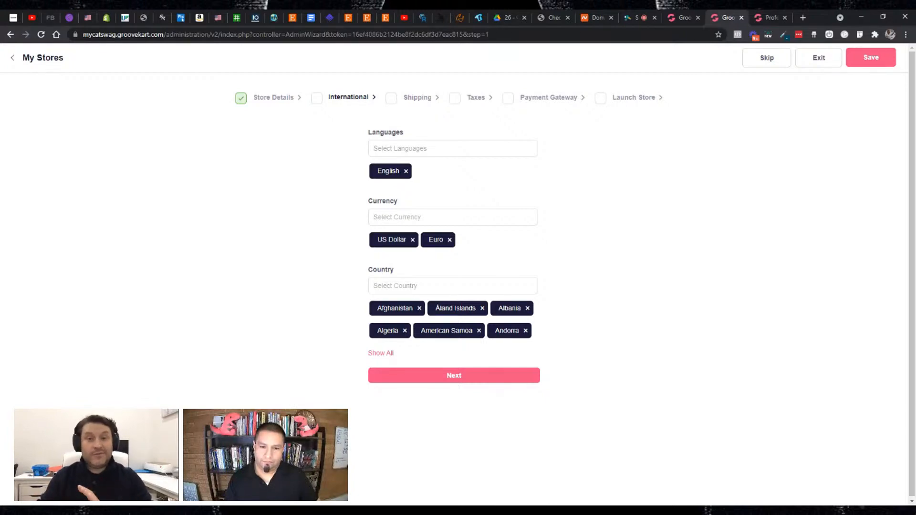
# - Expand the full list of enabled countries and look through it
pyautogui.click(387, 354)
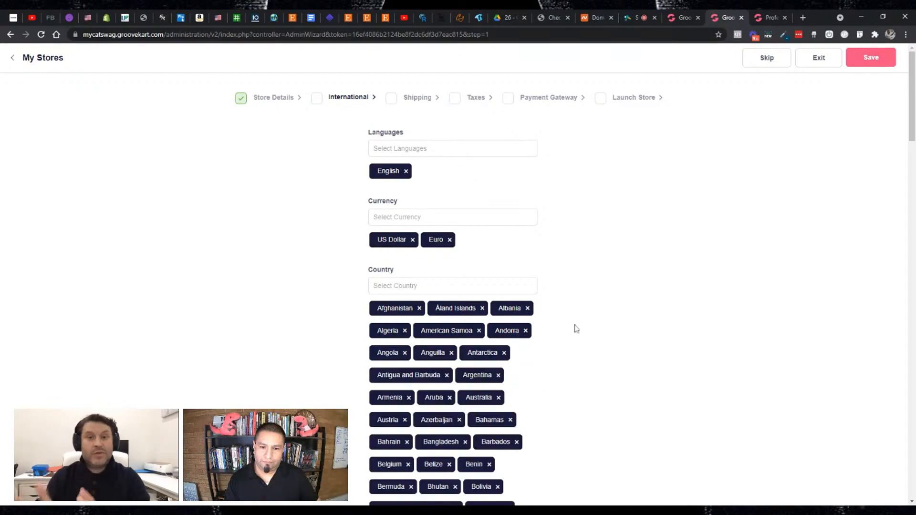
pyautogui.scroll(-1, 581, 324)
pyautogui.scroll(-3, 581, 324)
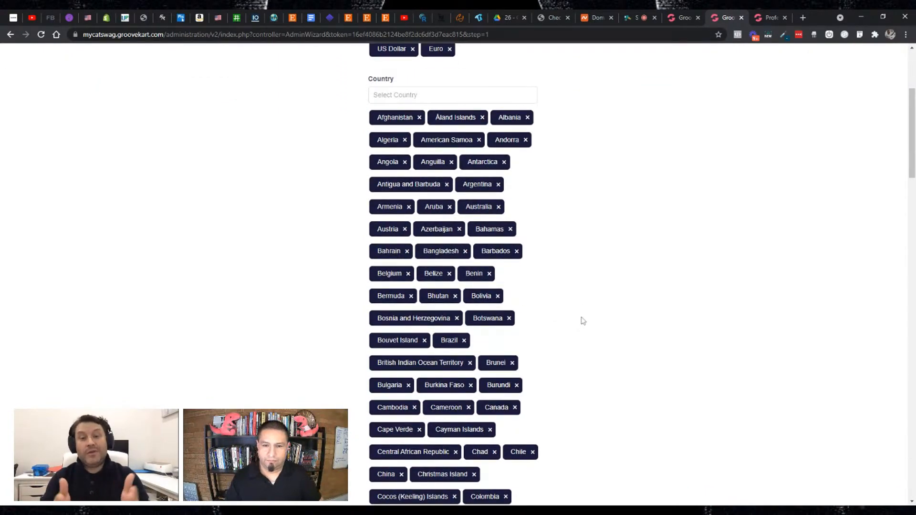
pyautogui.scroll(-1, 579, 314)
pyautogui.scroll(-3, 580, 313)
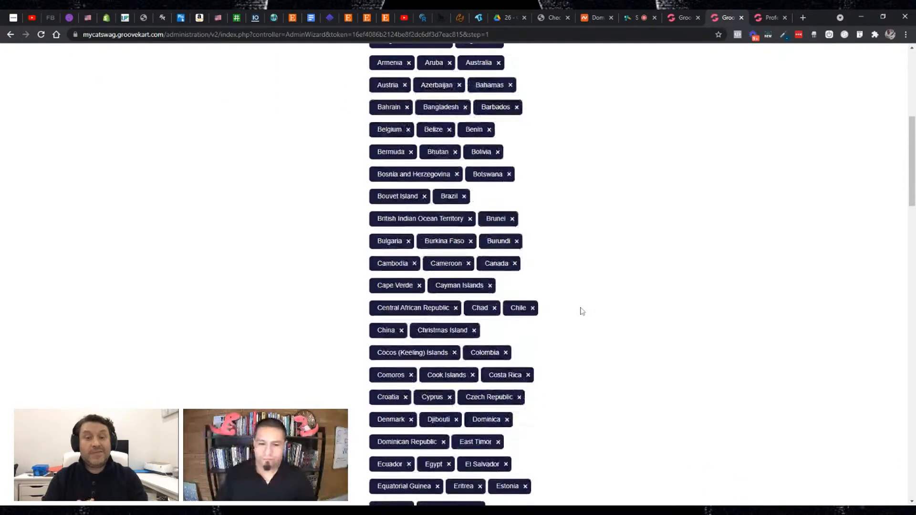
pyautogui.scroll(-2, 602, 302)
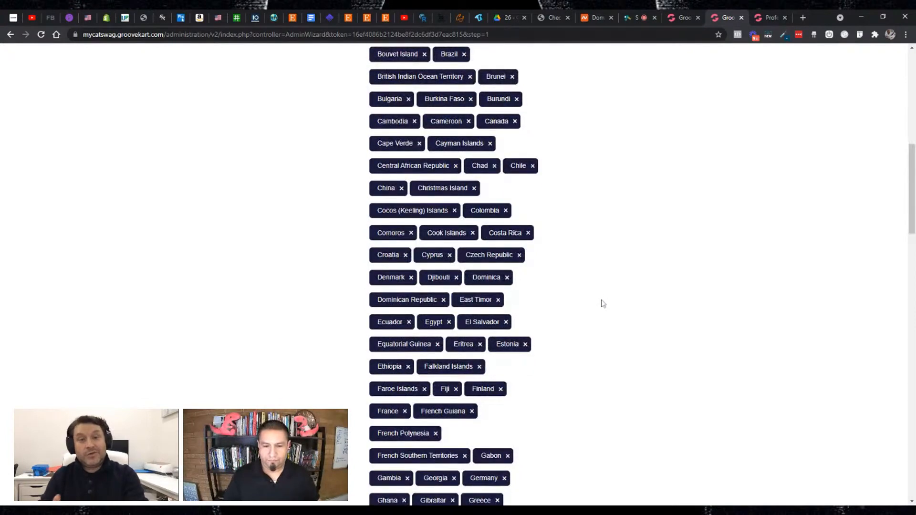
pyautogui.scroll(-2, 602, 304)
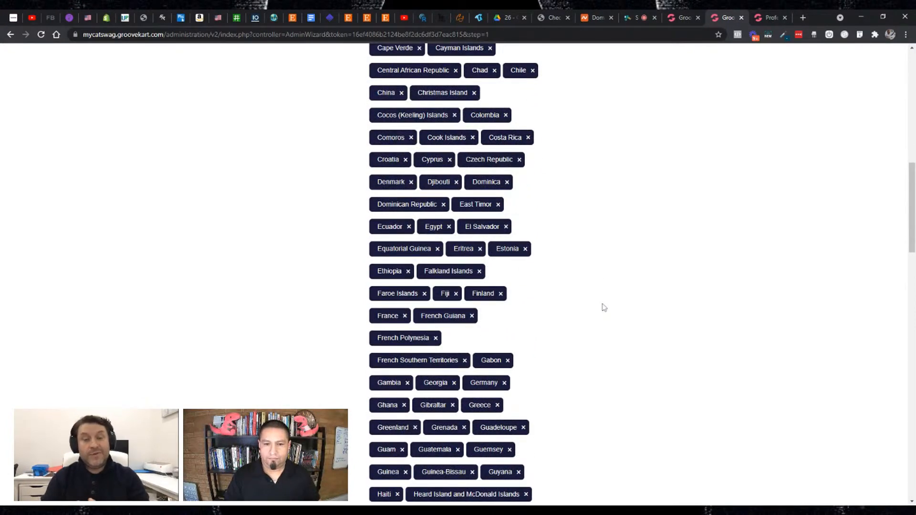
pyautogui.scroll(-3, 604, 307)
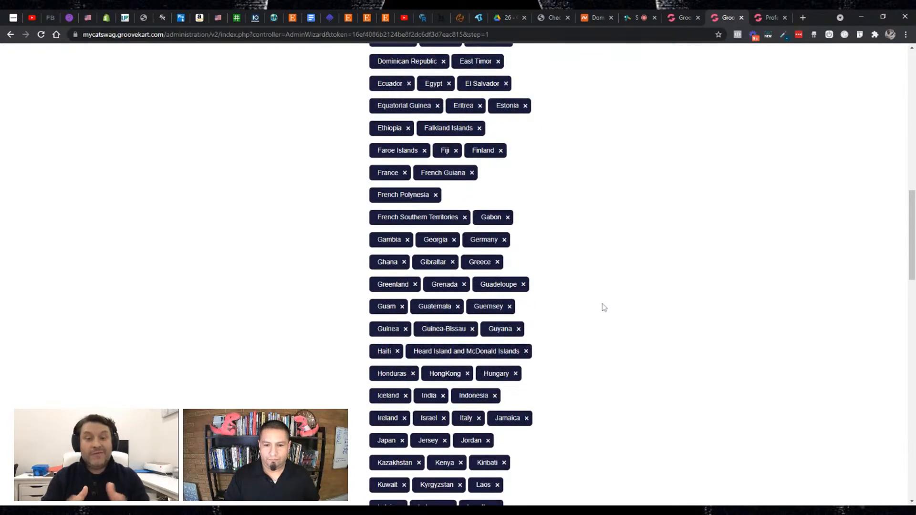
pyautogui.scroll(10, 604, 307)
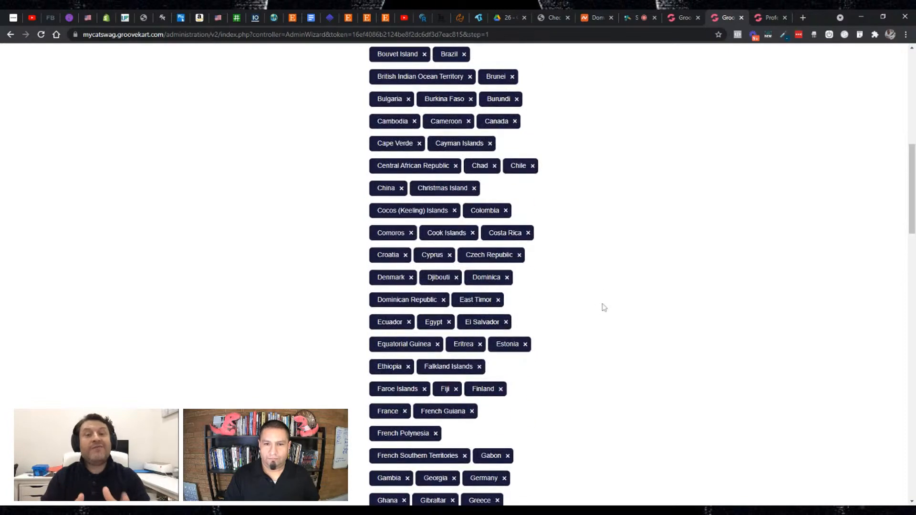
pyautogui.scroll(5, 604, 307)
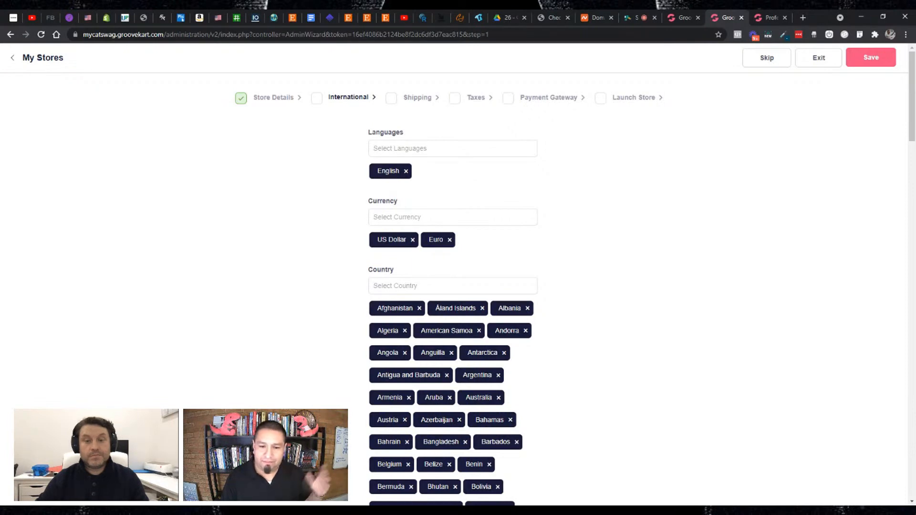
# - Remove Armenia, Albania, Azerbaijan and Bhutan from the store's countries
pyautogui.click(408, 397)
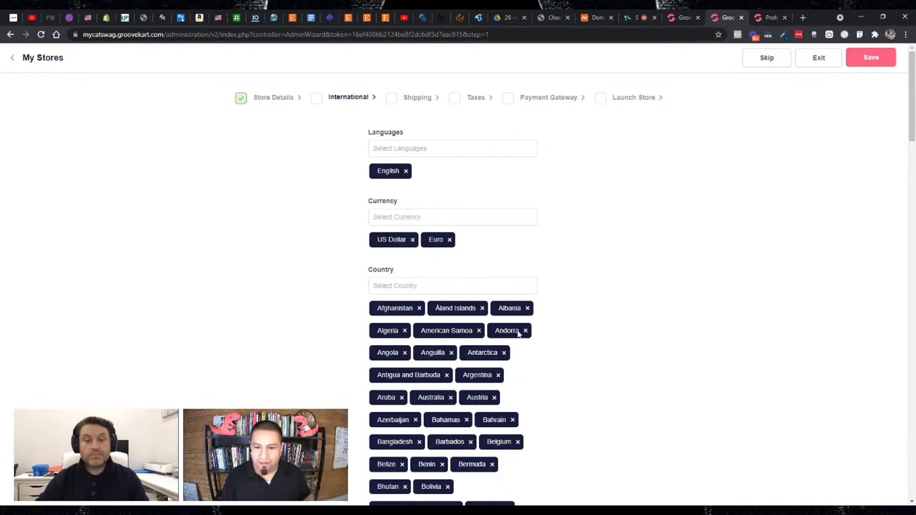
pyautogui.click(527, 308)
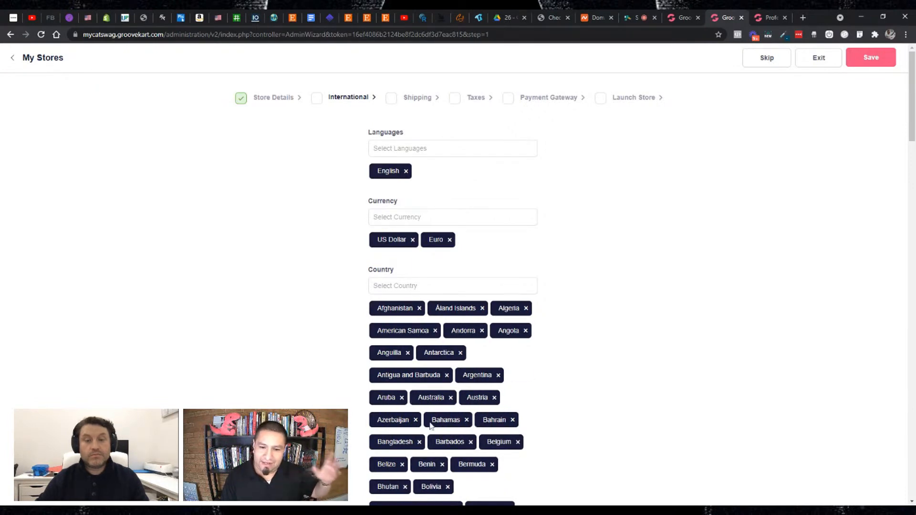
pyautogui.click(416, 419)
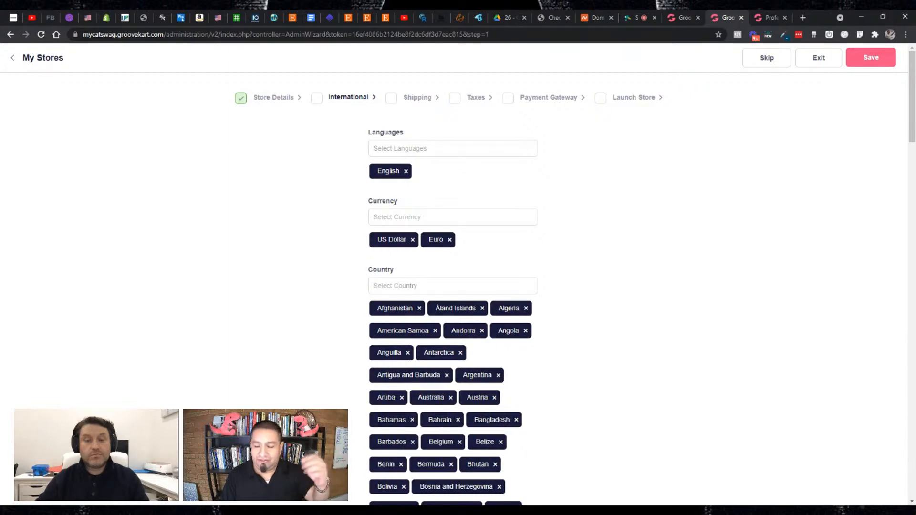
pyautogui.click(495, 464)
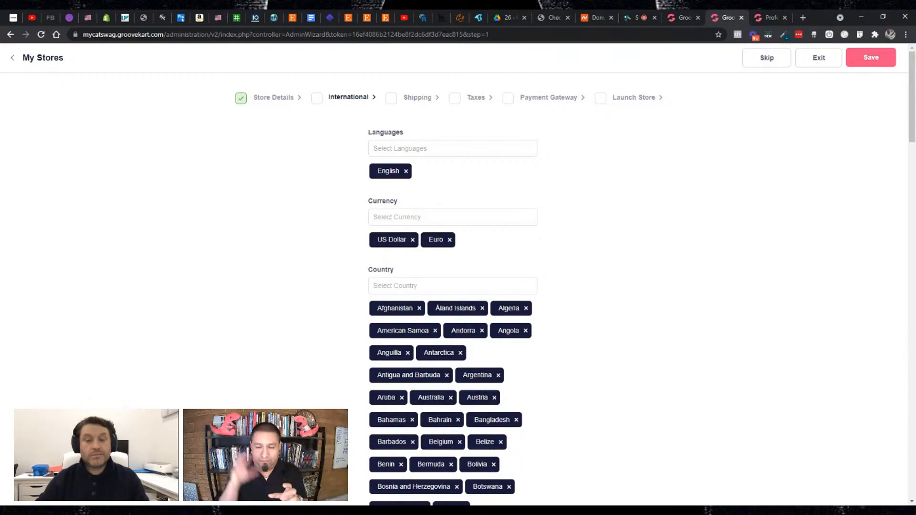
# - Remove China from the store's countries and return to the language settings
pyautogui.scroll(-10, 592, 373)
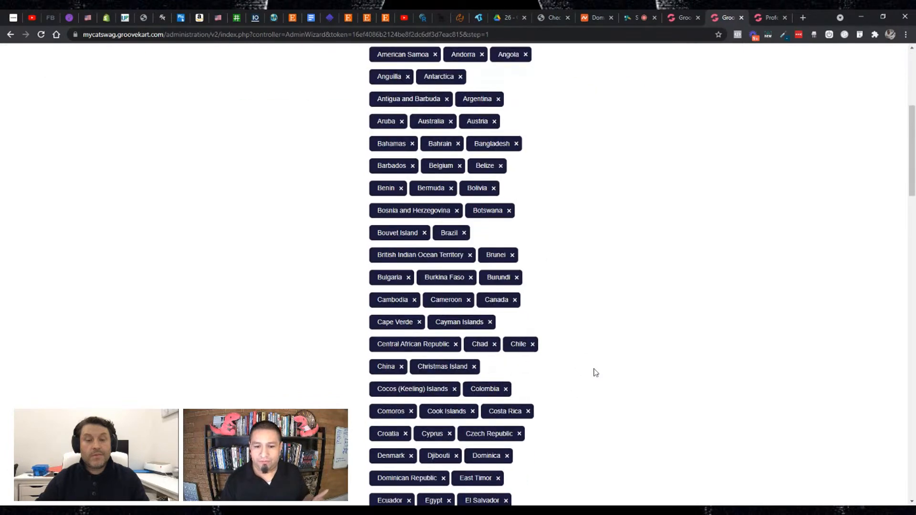
pyautogui.scroll(-3, 595, 373)
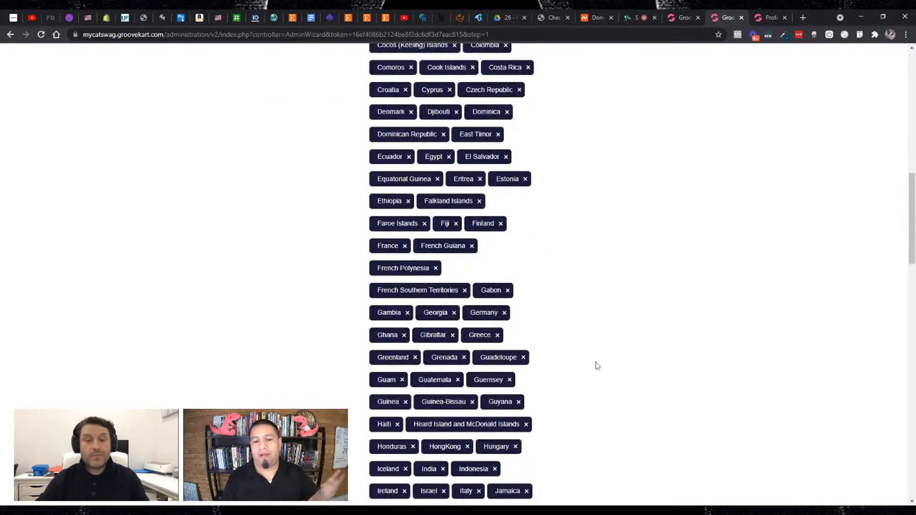
pyautogui.scroll(-2, 596, 369)
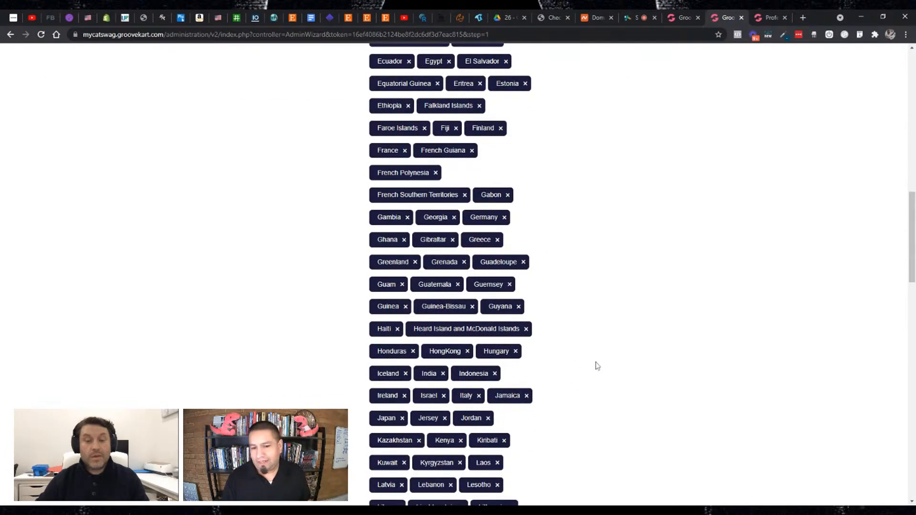
pyautogui.scroll(3, 596, 366)
pyautogui.scroll(3, 596, 366)
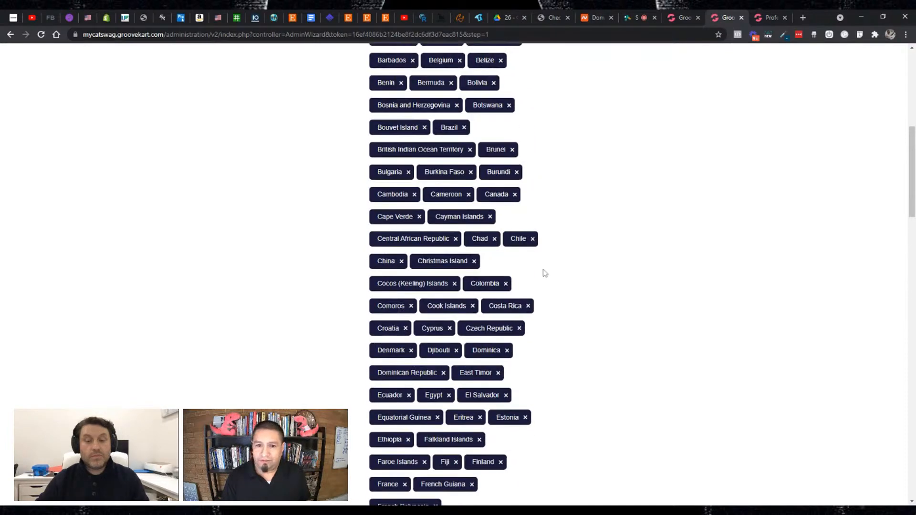
pyautogui.click(401, 261)
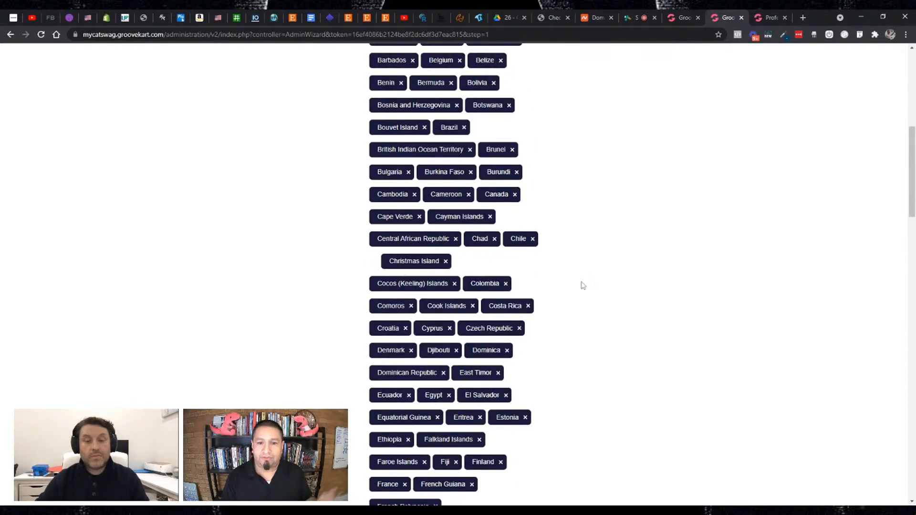
pyautogui.scroll(-2, 586, 285)
pyautogui.scroll(1, 586, 285)
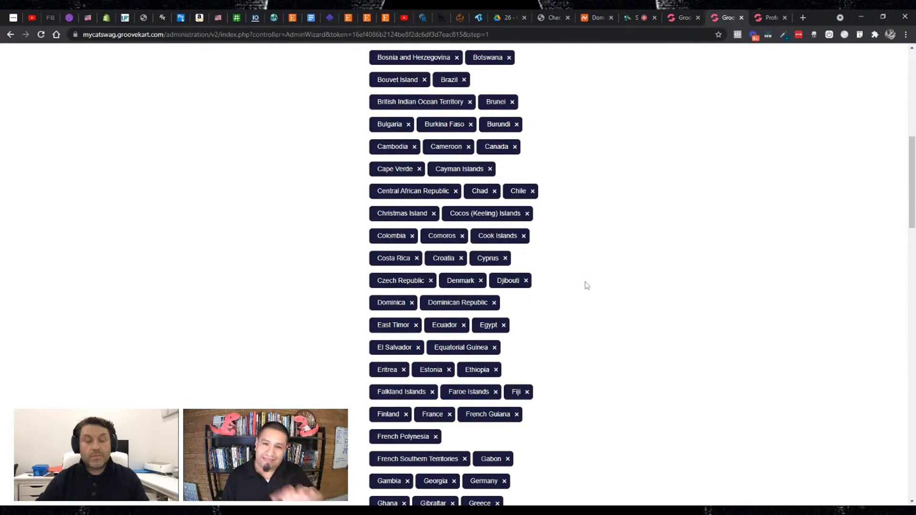
pyautogui.scroll(9, 583, 282)
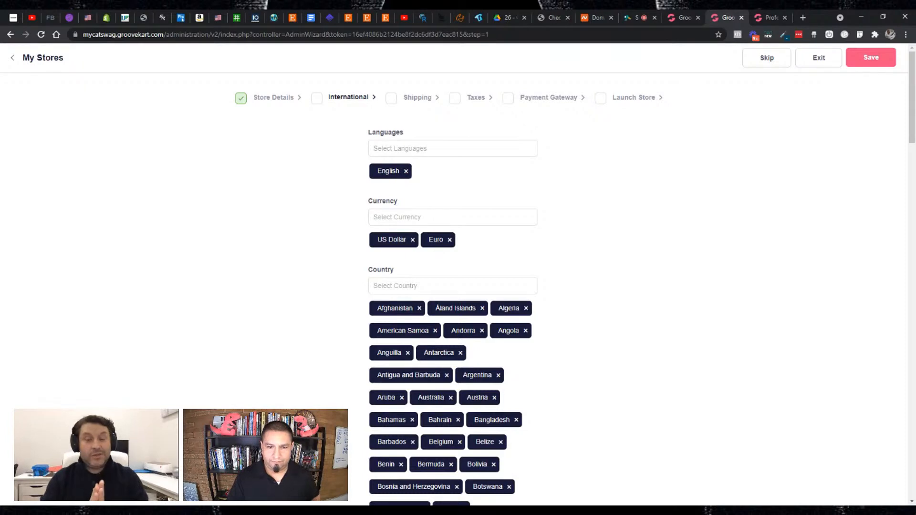
# - Try to add Spanish as a store language and clear the search text
pyautogui.click(429, 148)
pyautogui.write('spa')
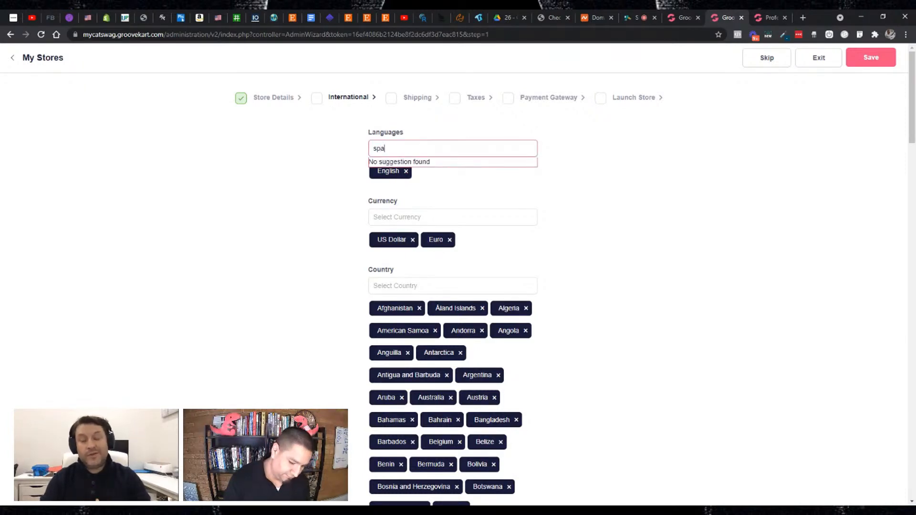
pyautogui.write('nish')
pyautogui.hotkey('ctrl', 'a')
pyautogui.press('BackSpace')
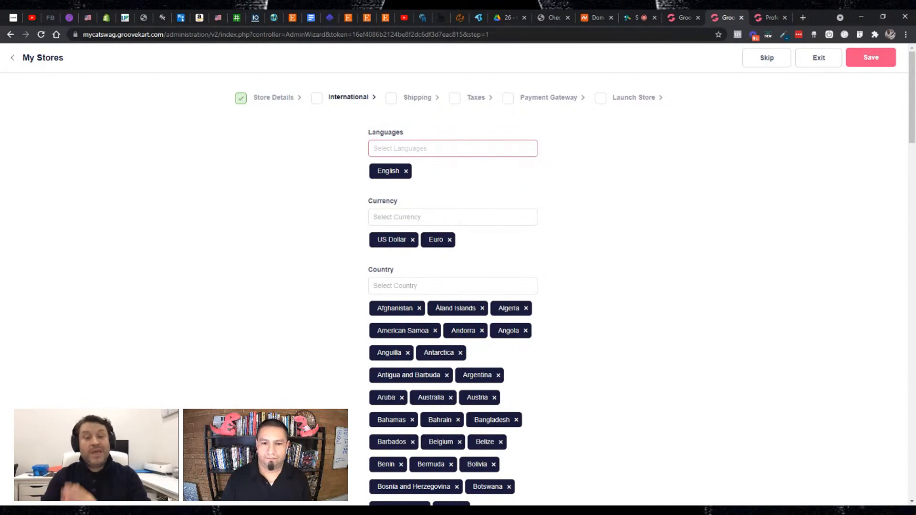
# - Add Bolivar, Brazilian Real and Canadian Dollar to the store's currencies
pyautogui.click(452, 217)
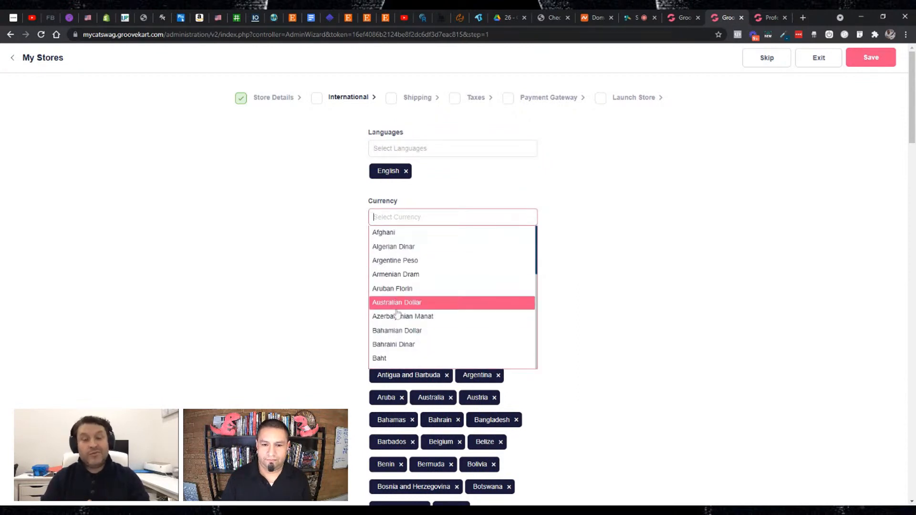
pyautogui.scroll(-2, 401, 326)
pyautogui.scroll(-2, 401, 326)
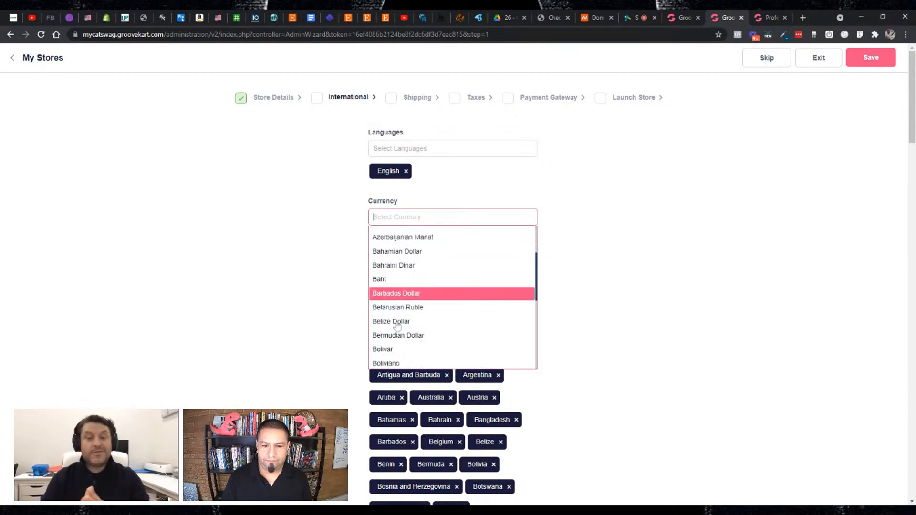
pyautogui.click(393, 331)
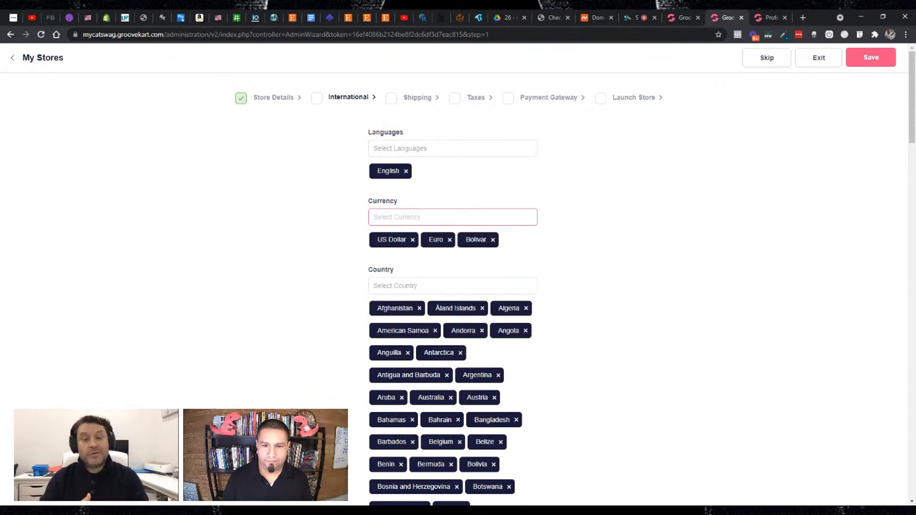
pyautogui.click(405, 217)
pyautogui.scroll(-4, 409, 320)
pyautogui.scroll(-2, 409, 320)
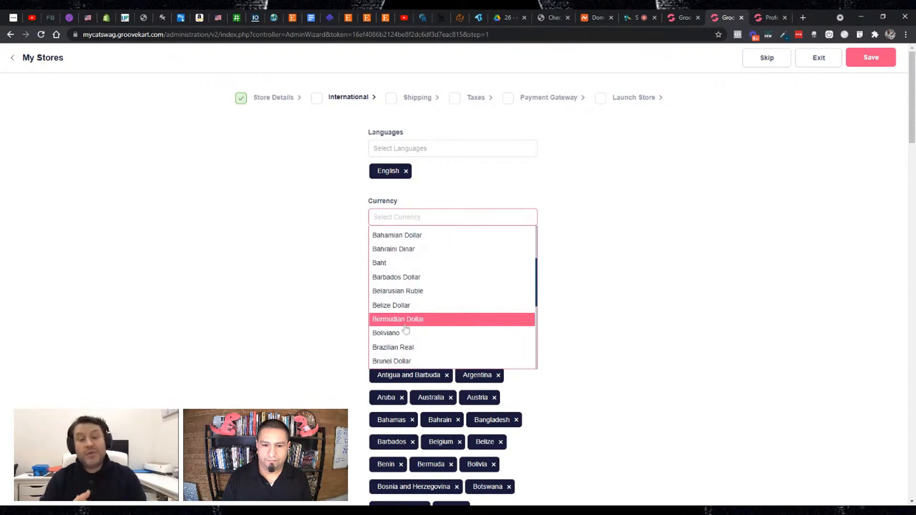
pyautogui.click(408, 346)
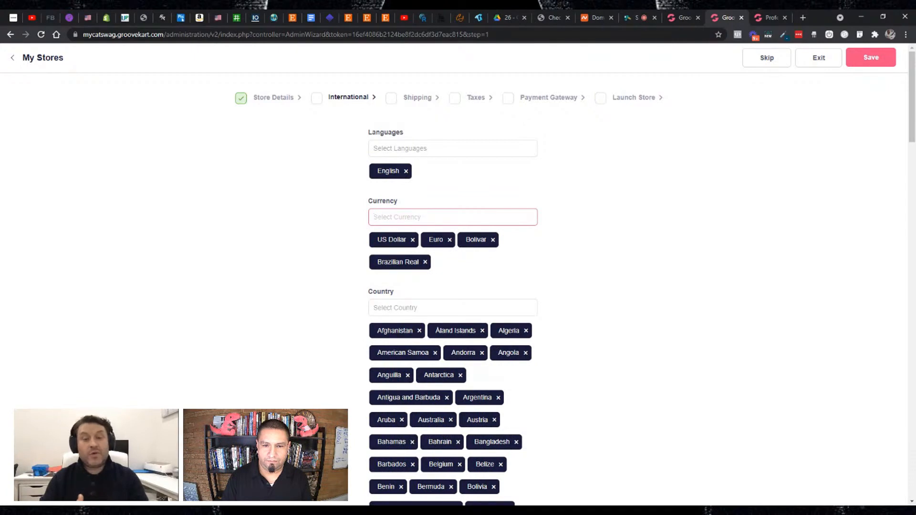
pyautogui.click(410, 217)
pyautogui.scroll(-5, 413, 313)
pyautogui.scroll(-3, 412, 314)
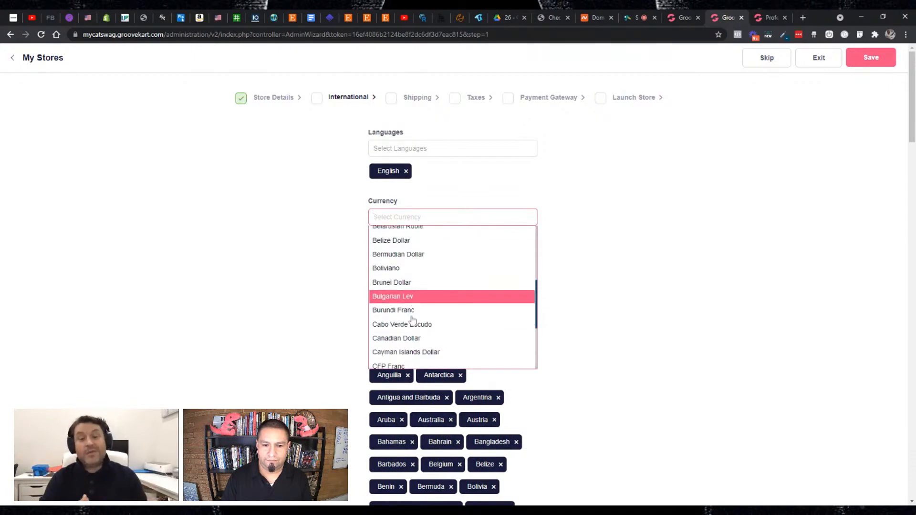
pyautogui.click(411, 308)
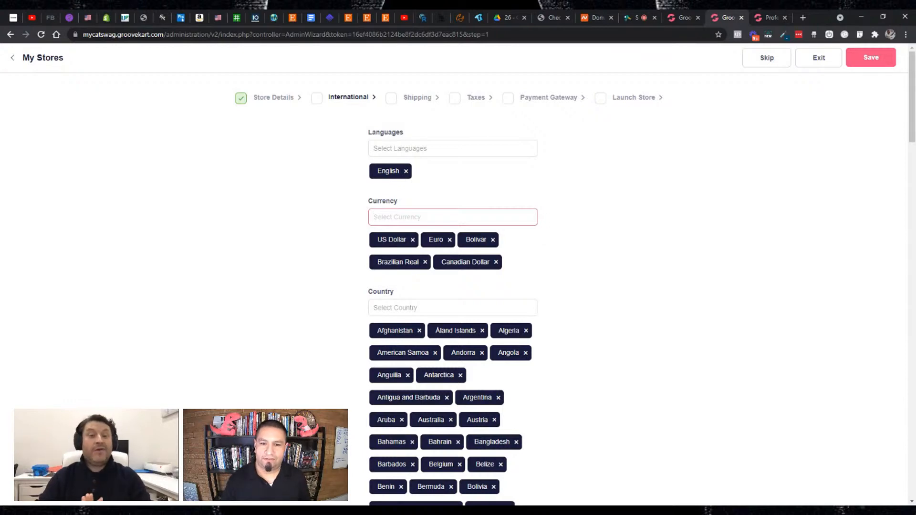
# - Remove Bolivar, Brazilian Real and Canadian Dollar from the store's currencies
pyautogui.click(493, 240)
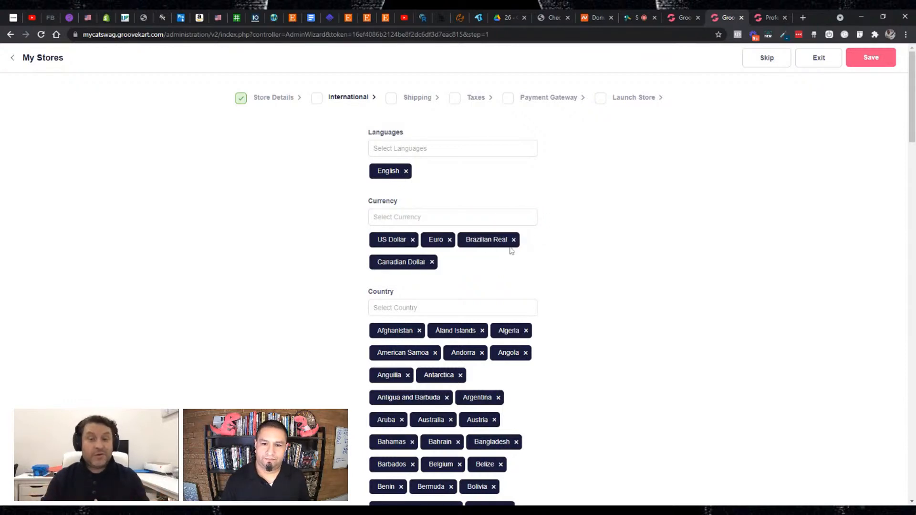
pyautogui.click(513, 240)
pyautogui.click(453, 217)
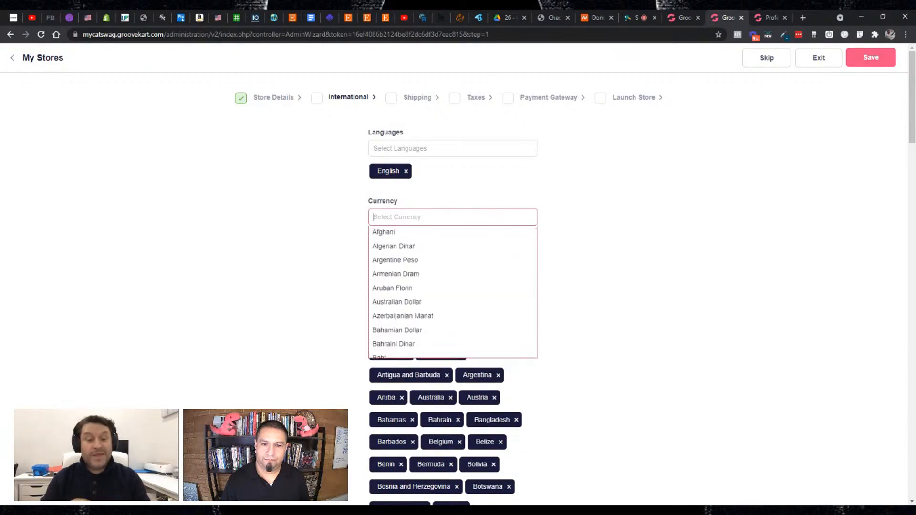
pyautogui.scroll(-3, 443, 286)
pyautogui.scroll(-3, 442, 289)
pyautogui.click(578, 207)
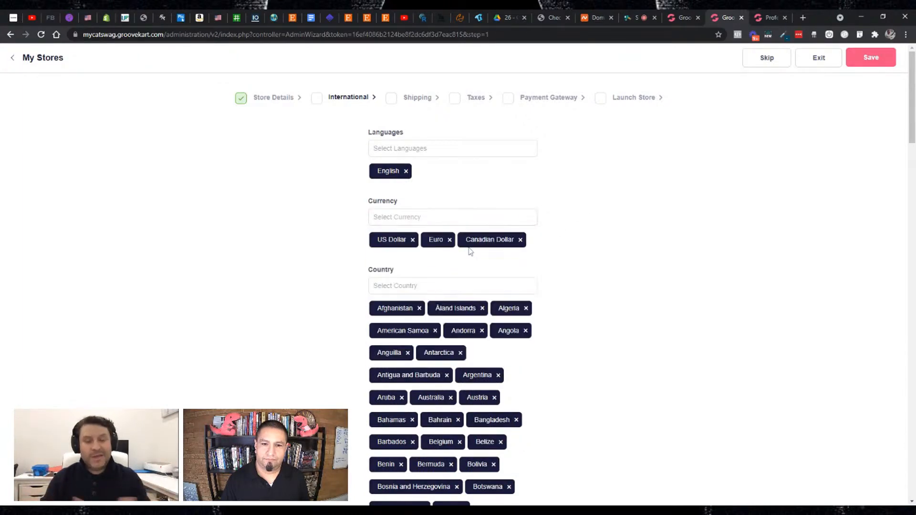
pyautogui.click(520, 240)
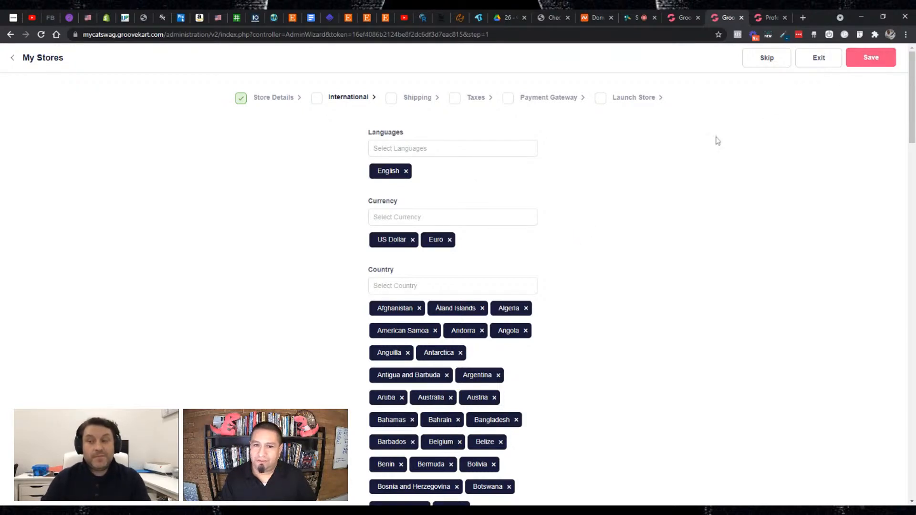
# - Save the international settings and continue to the shipping stage of the launch wizard
pyautogui.click(869, 58)
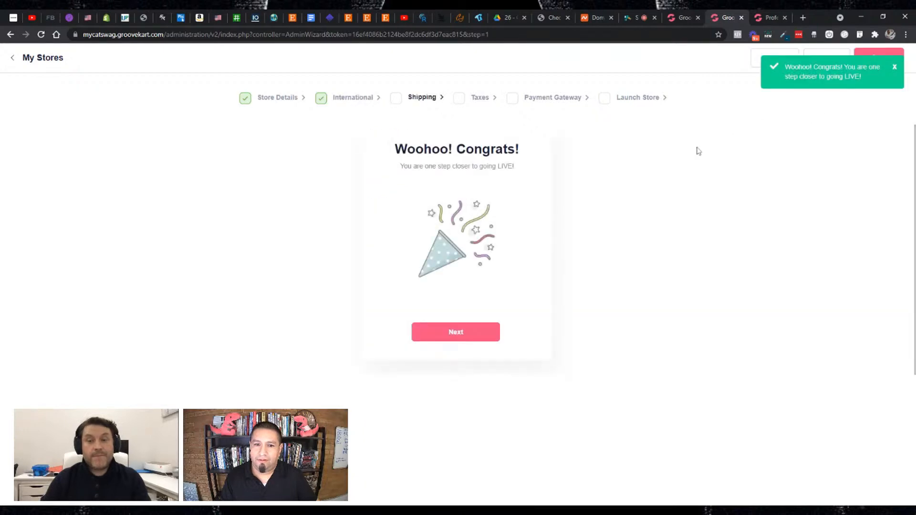
pyautogui.click(459, 331)
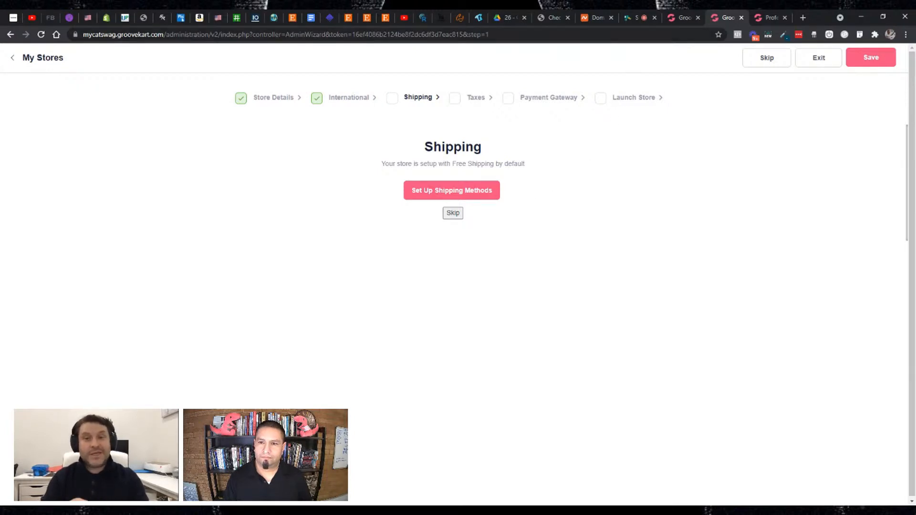
# - Check the live comments in StreamYard, return to the GrooveKart wizard and skip the shipping method setup
pyautogui.click(637, 21)
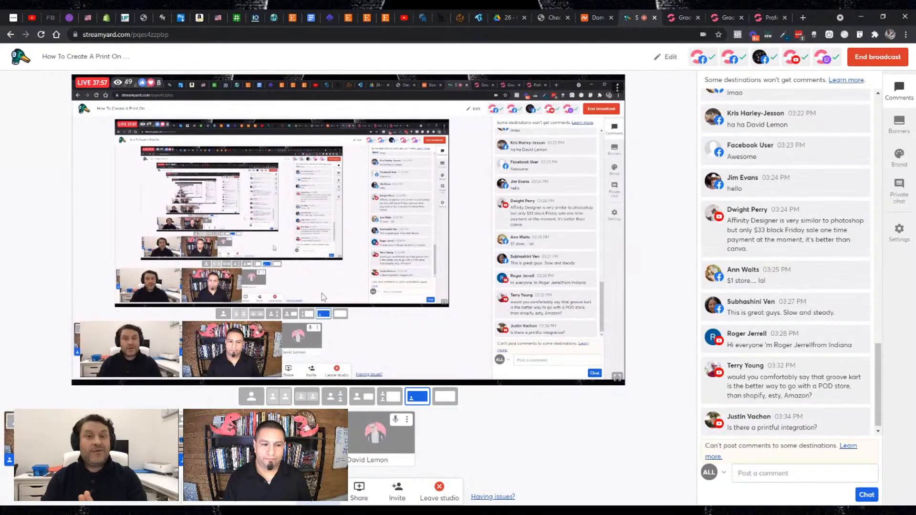
pyautogui.click(723, 18)
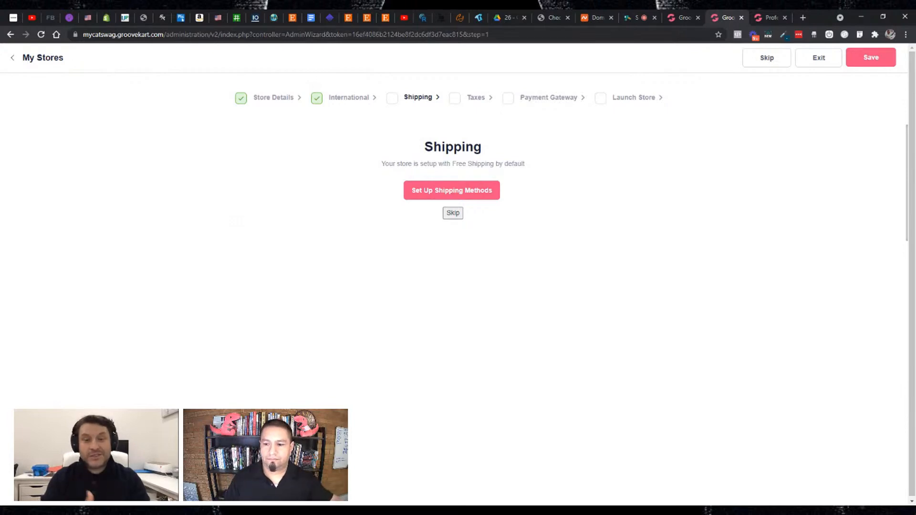
pyautogui.click(453, 213)
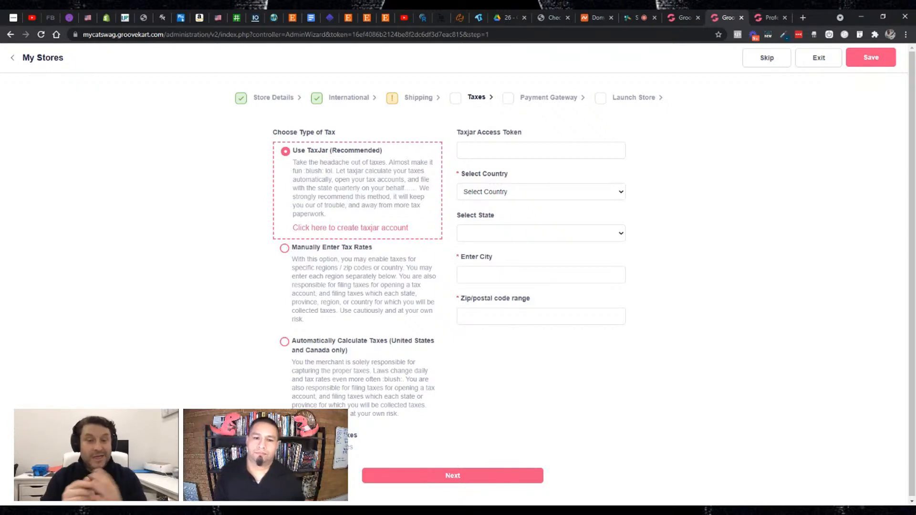
# - Compare the tax type options and choose Automatically Calculate Taxes (United States and Canada only)
pyautogui.click(284, 249)
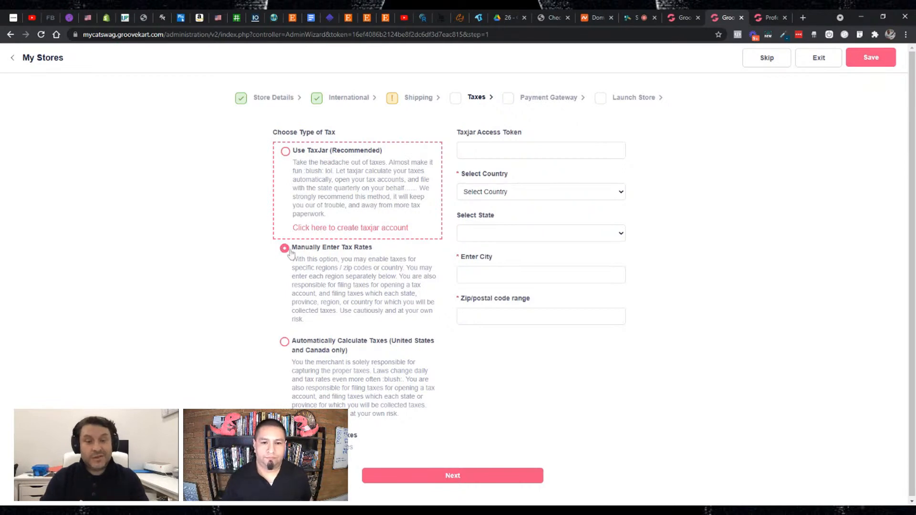
pyautogui.click(286, 343)
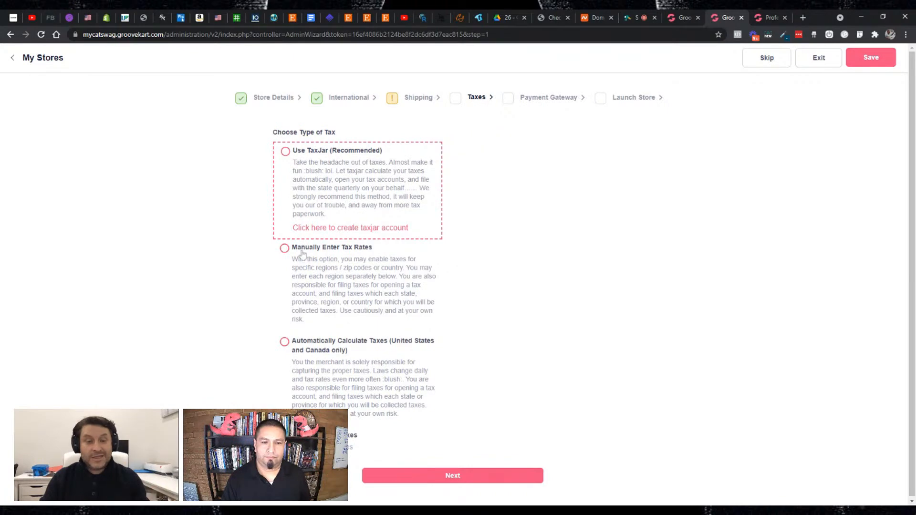
pyautogui.click(285, 248)
pyautogui.click(285, 342)
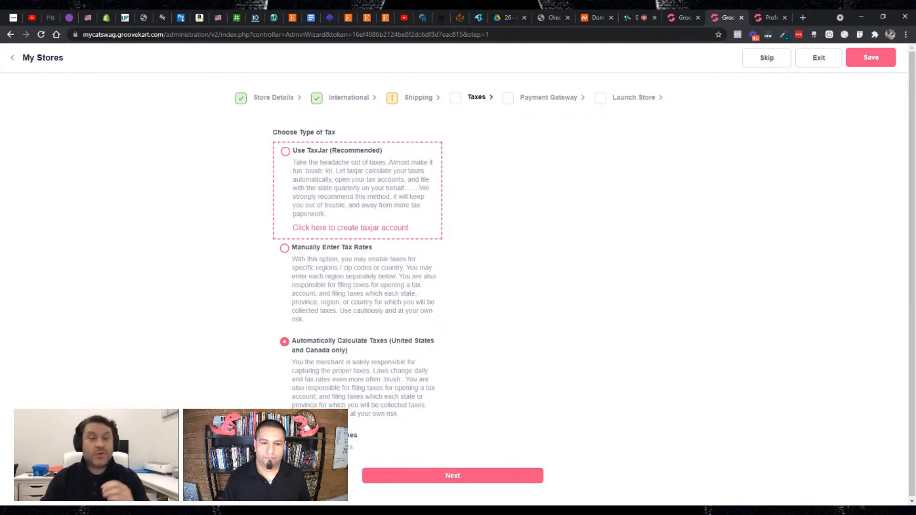
pyautogui.click(285, 151)
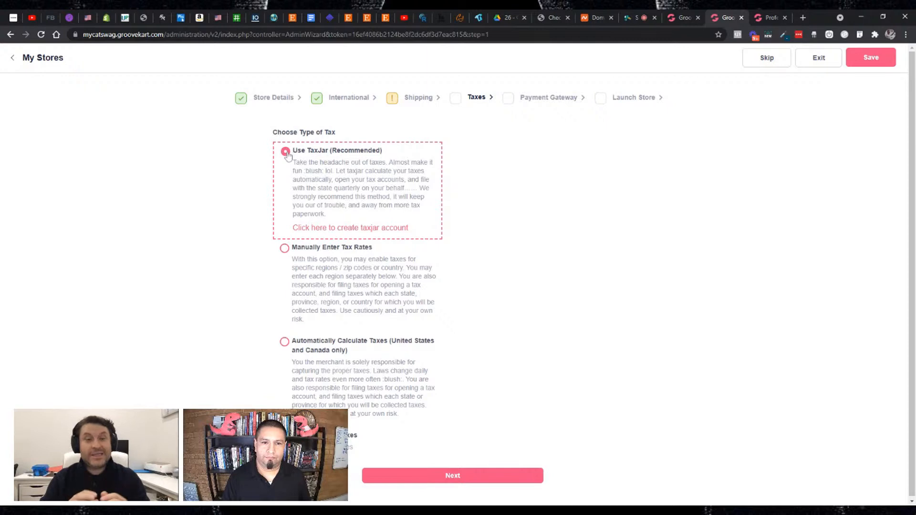
pyautogui.click(285, 342)
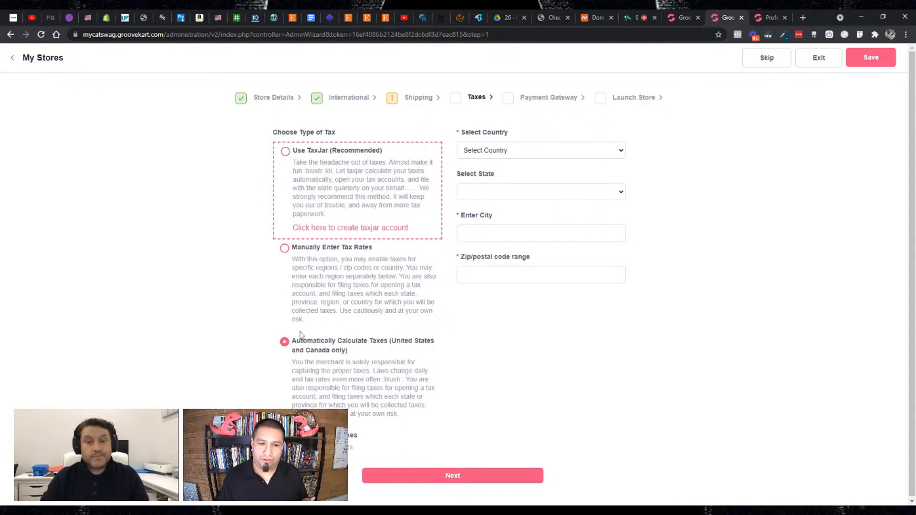
# - Set the country to USA and the state to Florida for the tax calculation
pyautogui.click(501, 149)
pyautogui.click(499, 173)
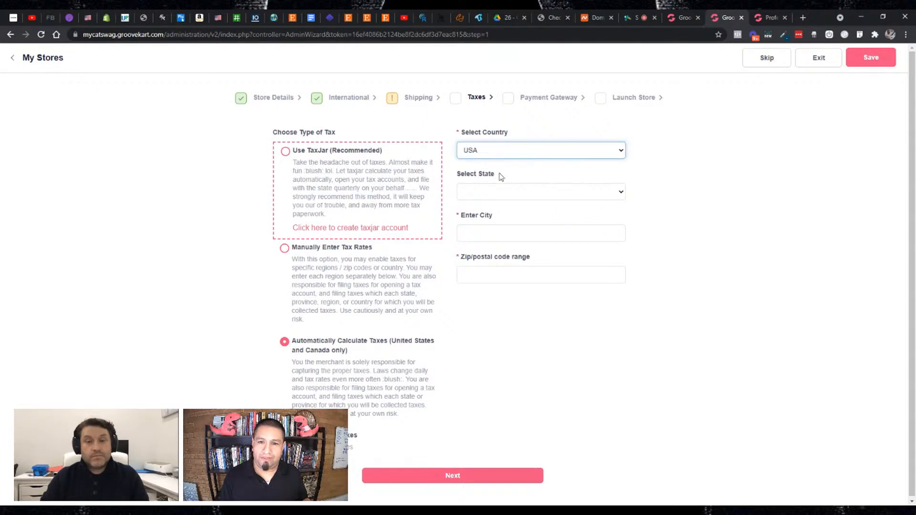
pyautogui.click(506, 192)
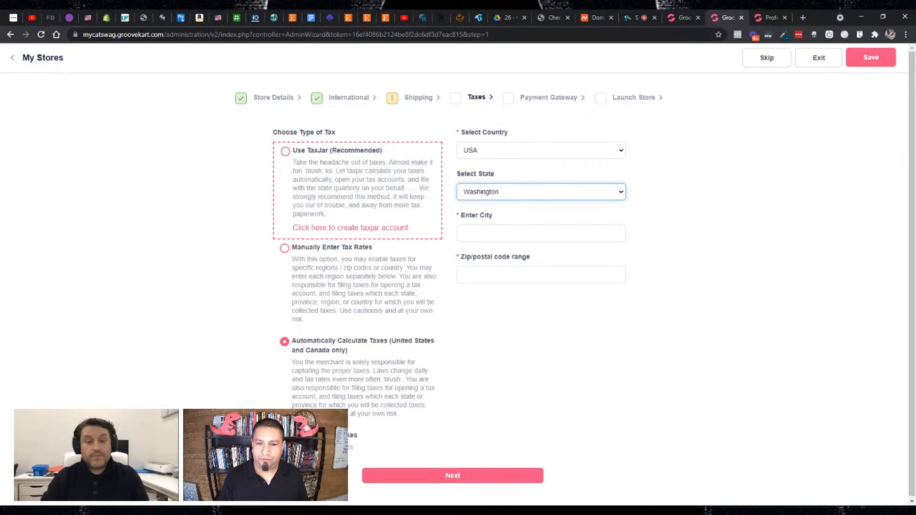
pyautogui.press('f')
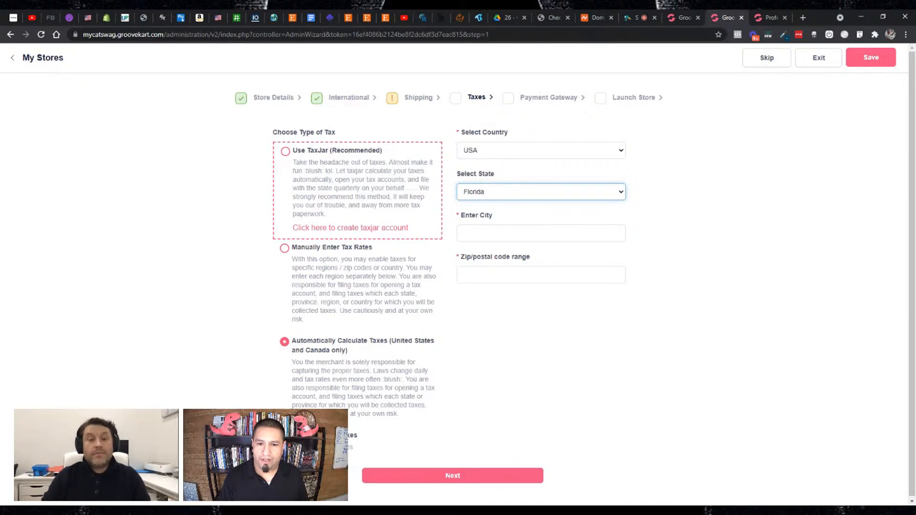
pyautogui.press('Tab')
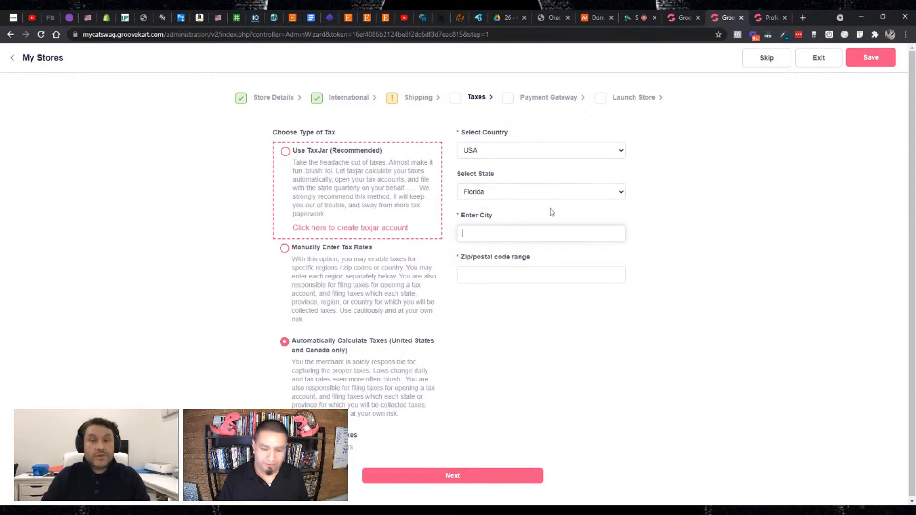
# - Enter the store's city and postal code for taxes, and save to continue to the payment gateways
pyautogui.write('Boa')
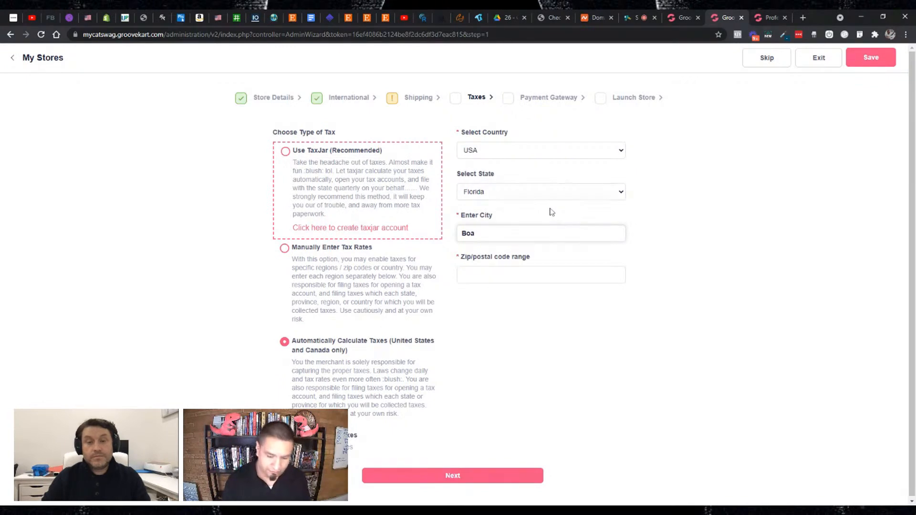
pyautogui.press('BackSpace')
pyautogui.write('ca Raton')
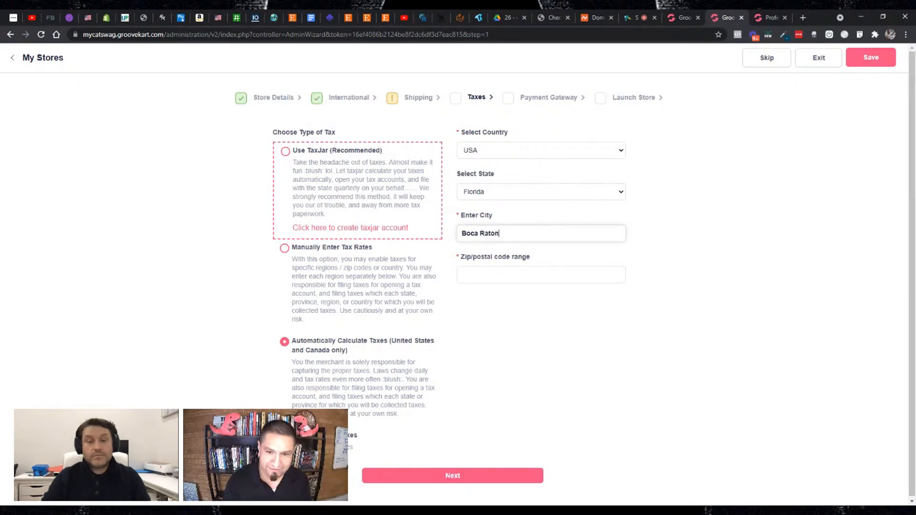
pyautogui.press('Tab')
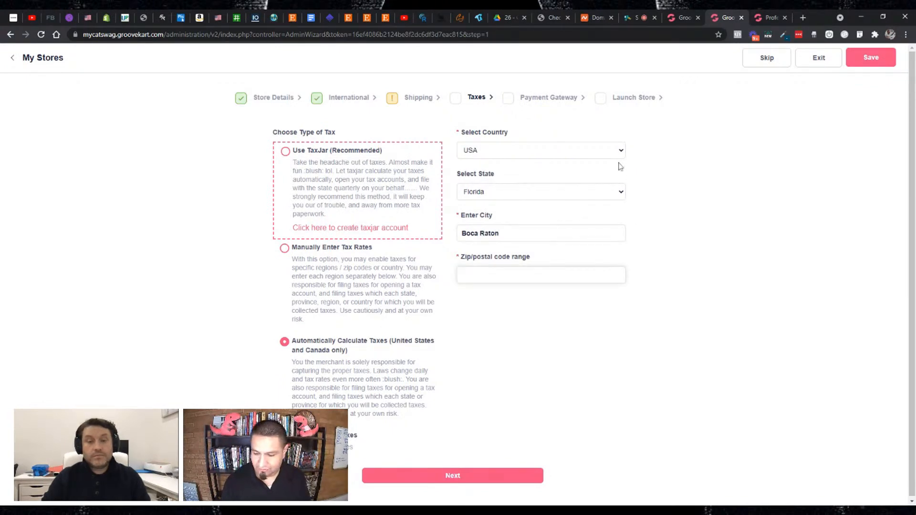
pyautogui.write('33432')
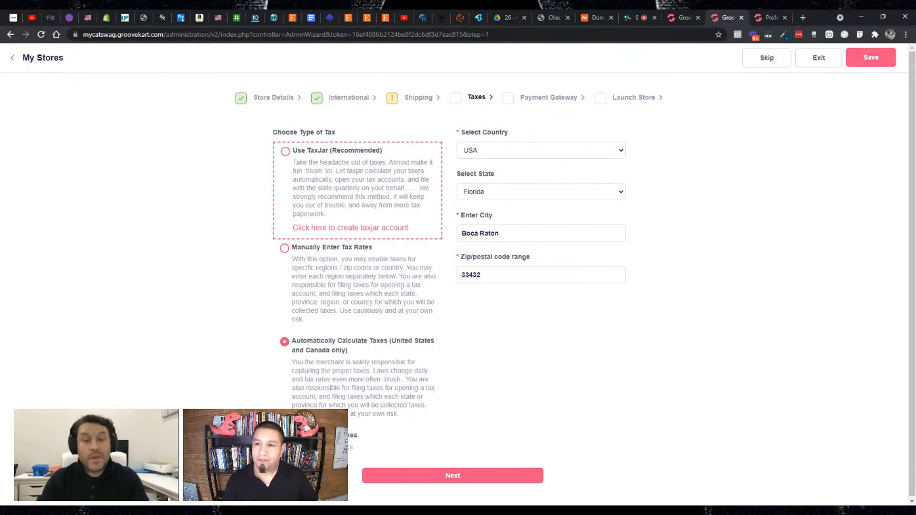
pyautogui.click(862, 66)
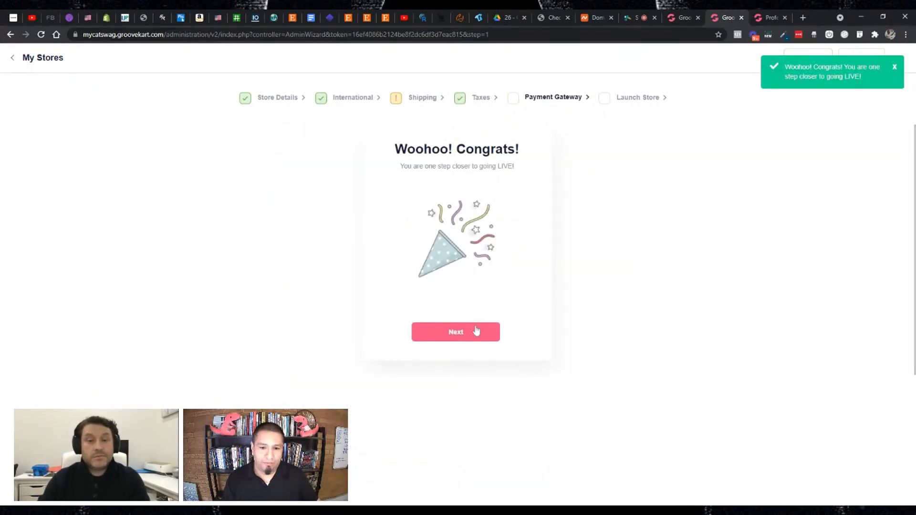
pyautogui.click(475, 330)
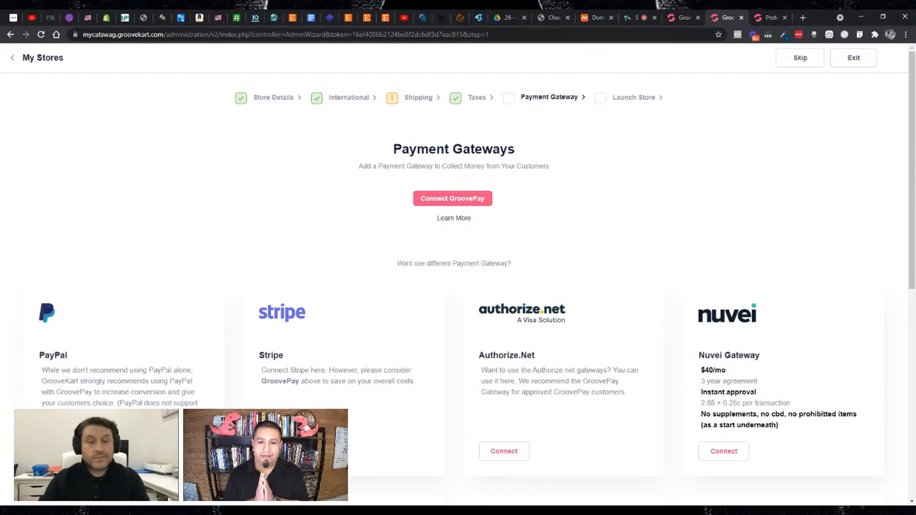
# - Look through the payment gateways that can be connected to the store
pyautogui.scroll(-5, 627, 235)
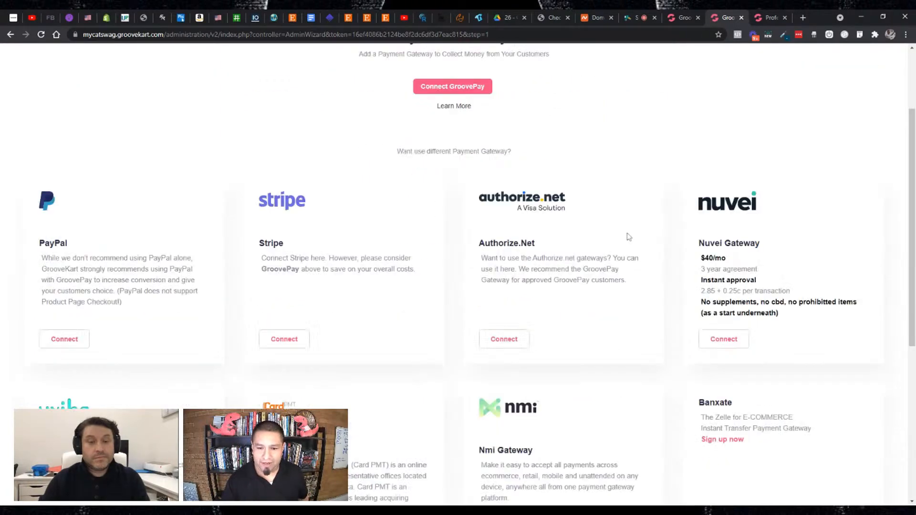
pyautogui.scroll(-2, 628, 236)
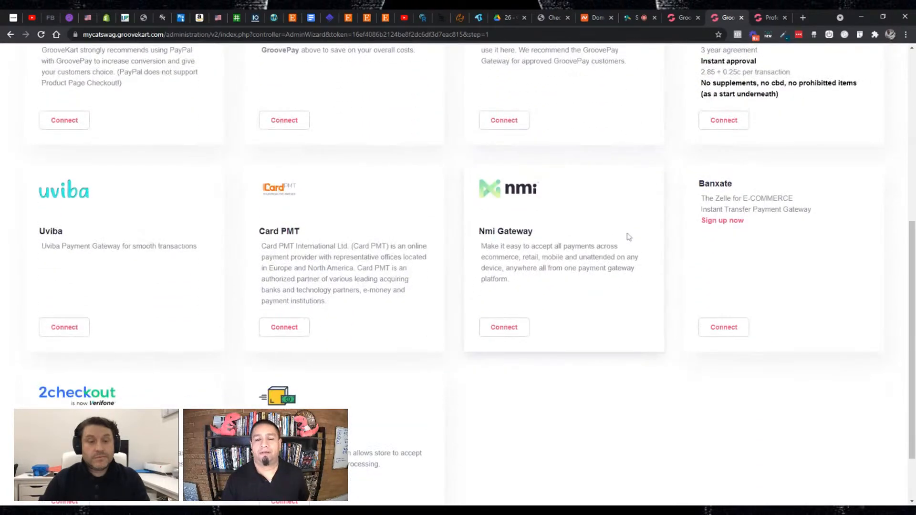
pyautogui.scroll(6, 629, 237)
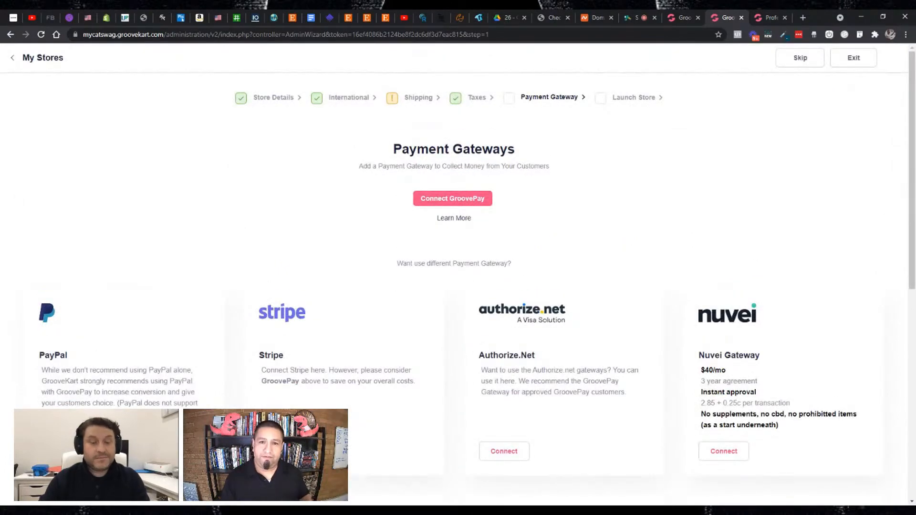
pyautogui.scroll(-5, 629, 237)
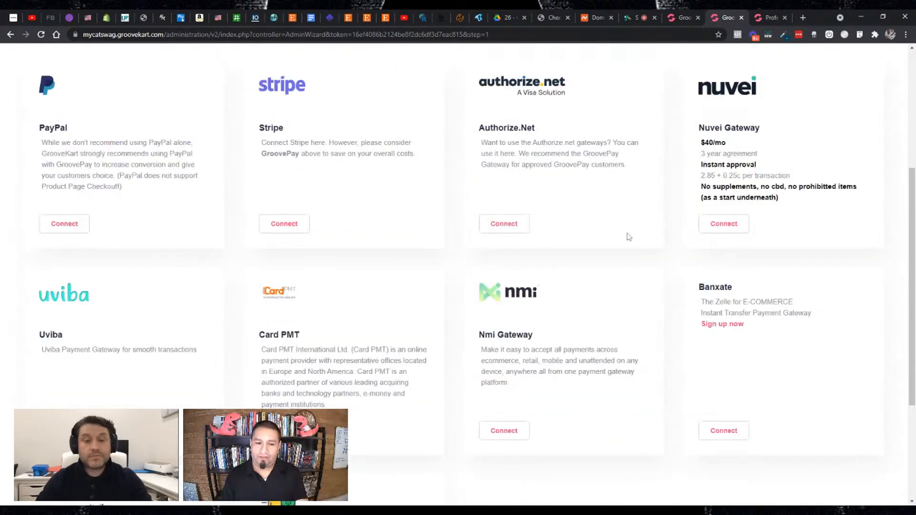
# - Compare GroovePay with the alternative payment gateways, from PayPal and Stripe through 2checkout and Cash On Delivery
pyautogui.scroll(7, 627, 238)
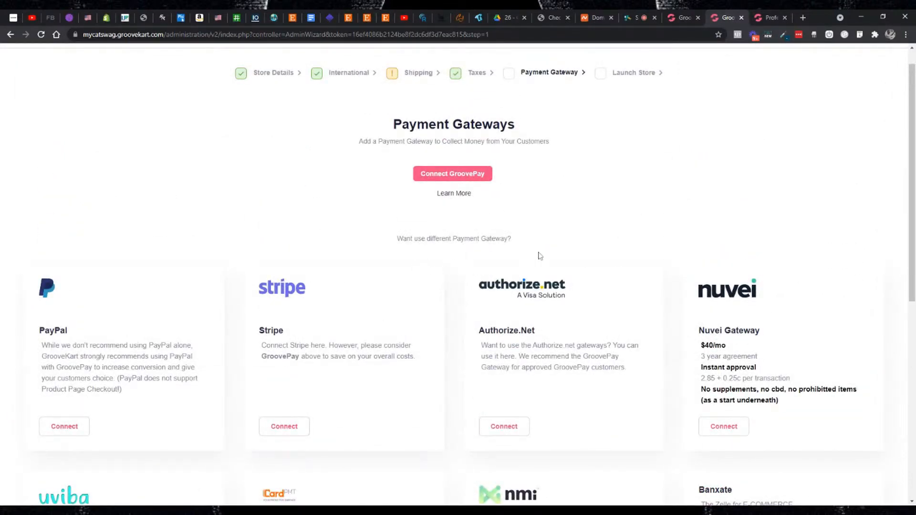
pyautogui.scroll(-5, 539, 256)
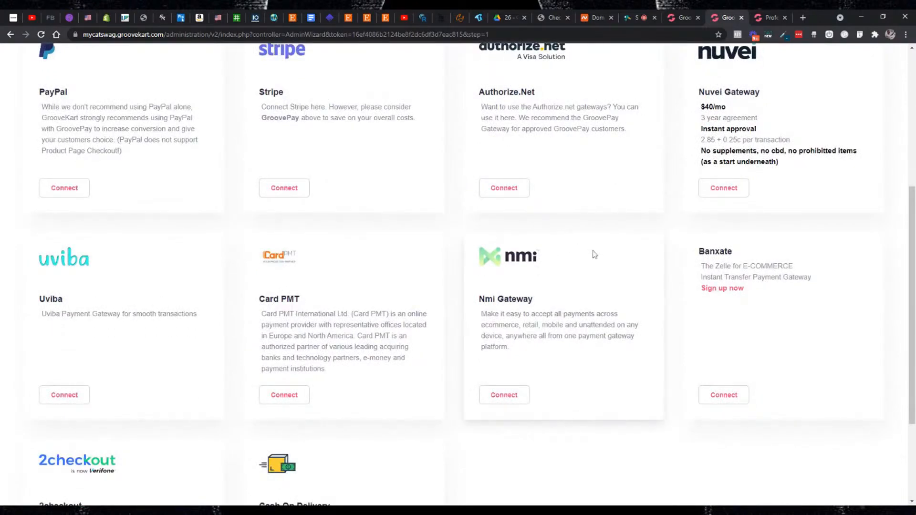
pyautogui.scroll(-3, 351, 273)
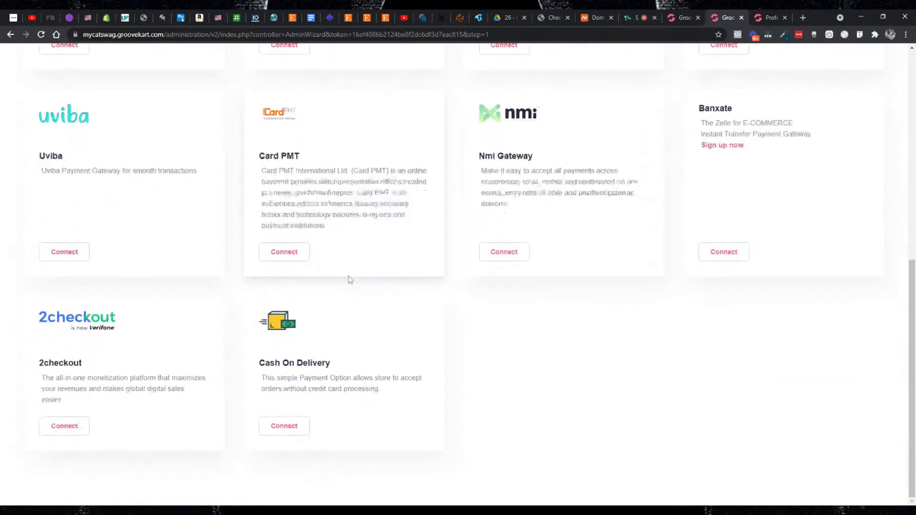
pyautogui.scroll(6, 505, 280)
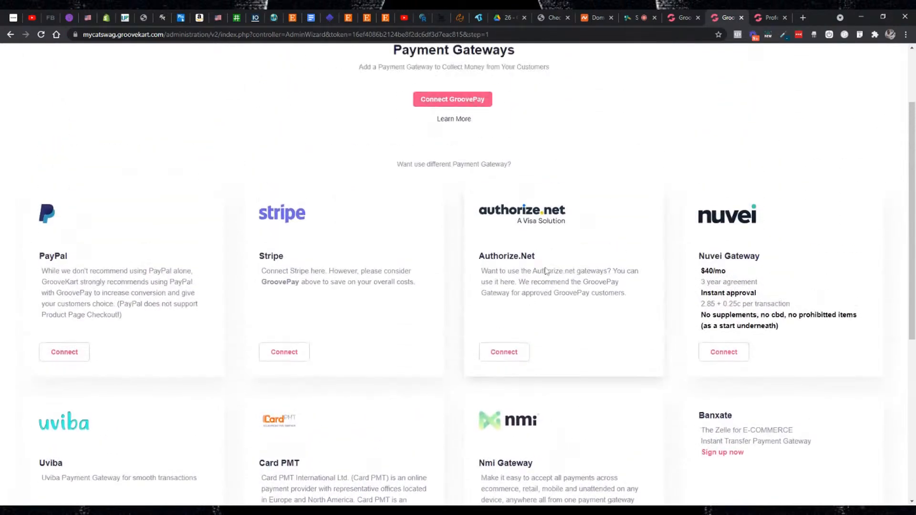
pyautogui.scroll(-6, 559, 272)
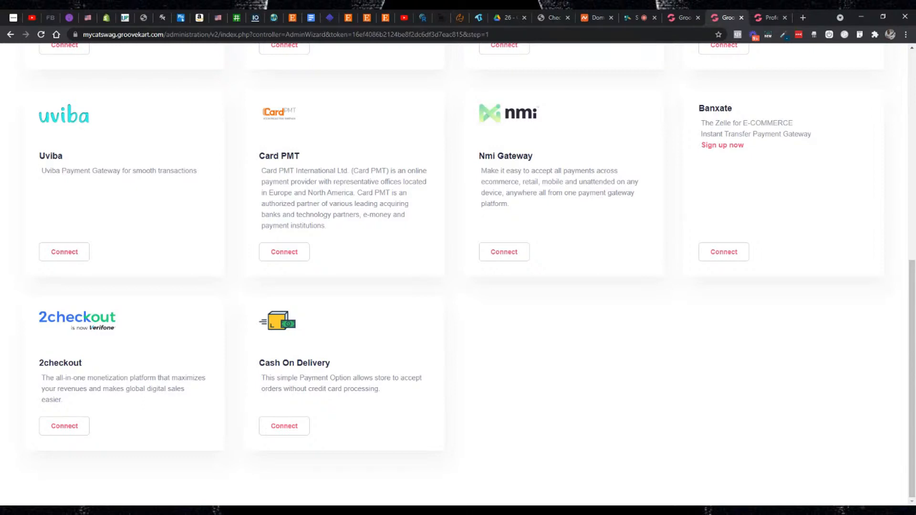
pyautogui.scroll(5, 484, 322)
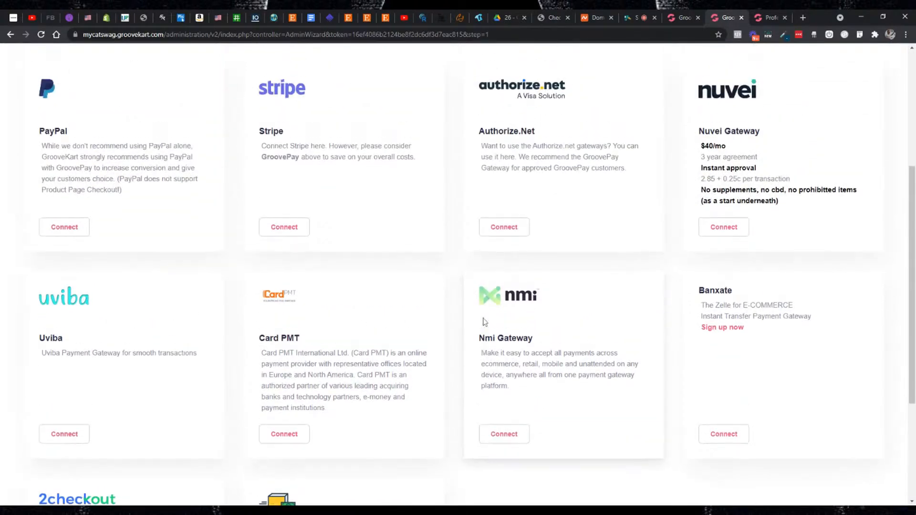
pyautogui.scroll(2, 484, 322)
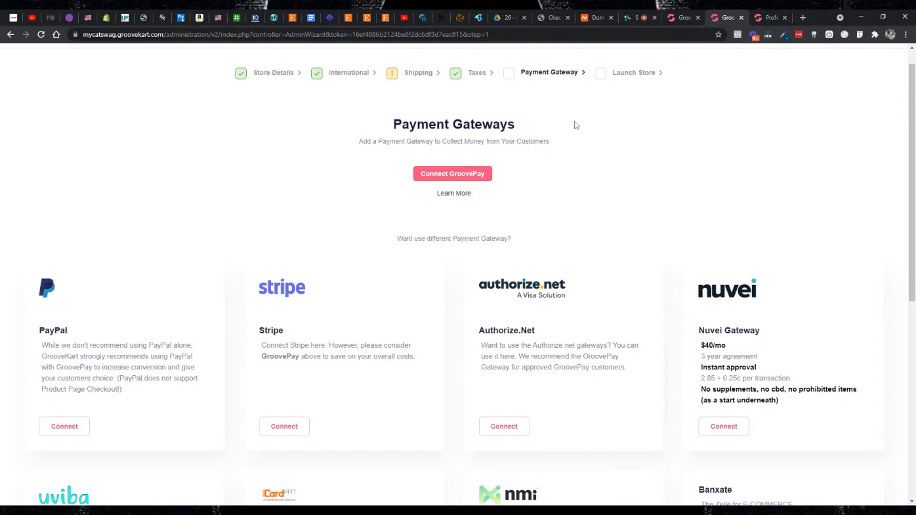
# - Switch to the StreamYard broadcast studio to check the viewers' comments
pyautogui.click(640, 20)
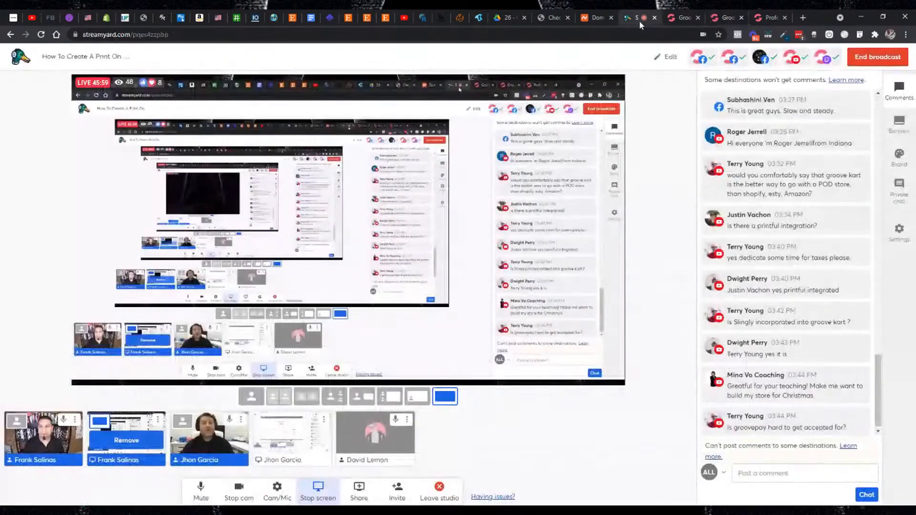
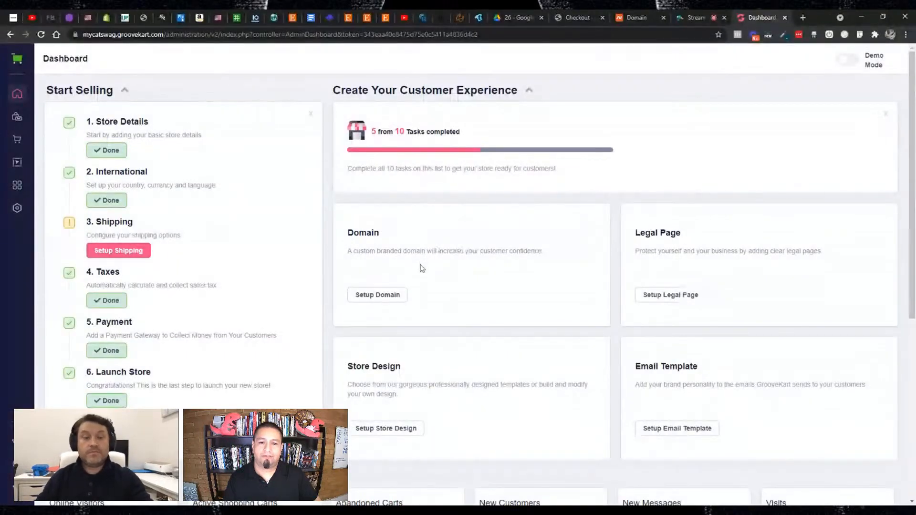
# - Review the available domains in the store's domain settings, and return to the Groove account overview
pyautogui.click(395, 298)
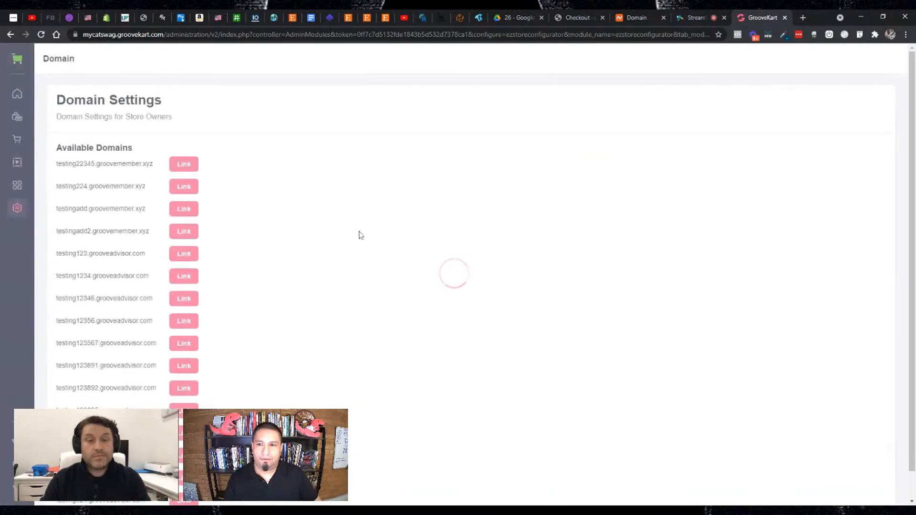
pyautogui.scroll(-1, 352, 234)
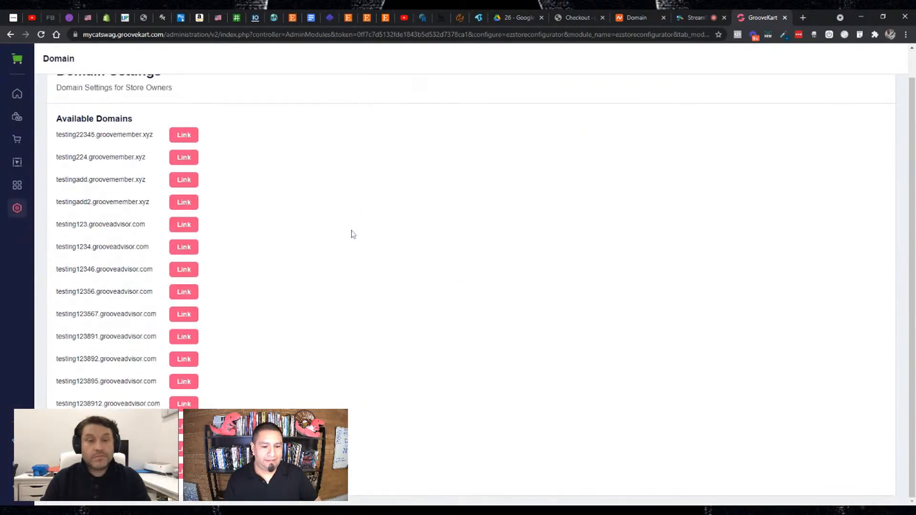
pyautogui.scroll(1, 352, 234)
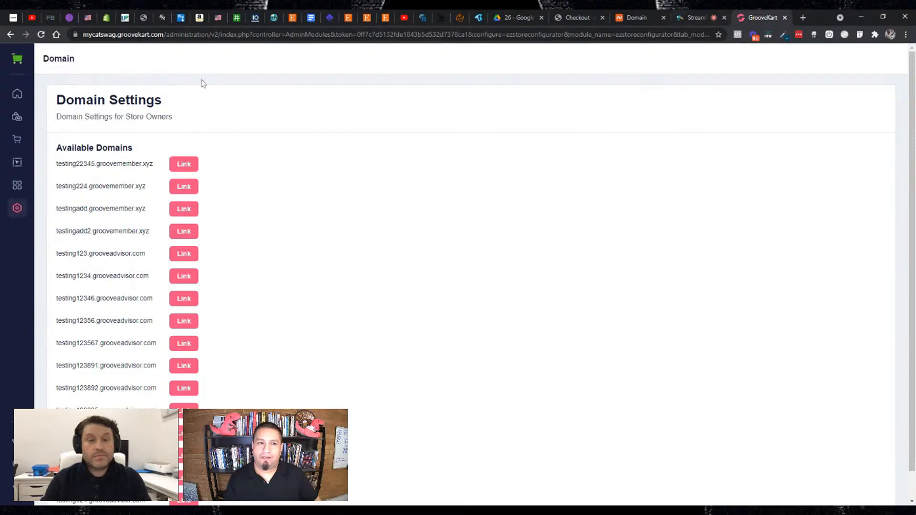
pyautogui.click(18, 61)
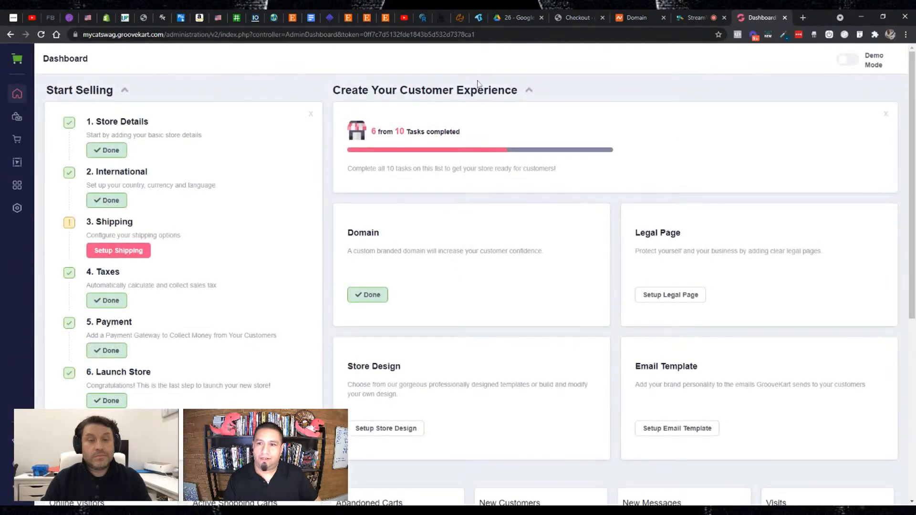
pyautogui.click(20, 66)
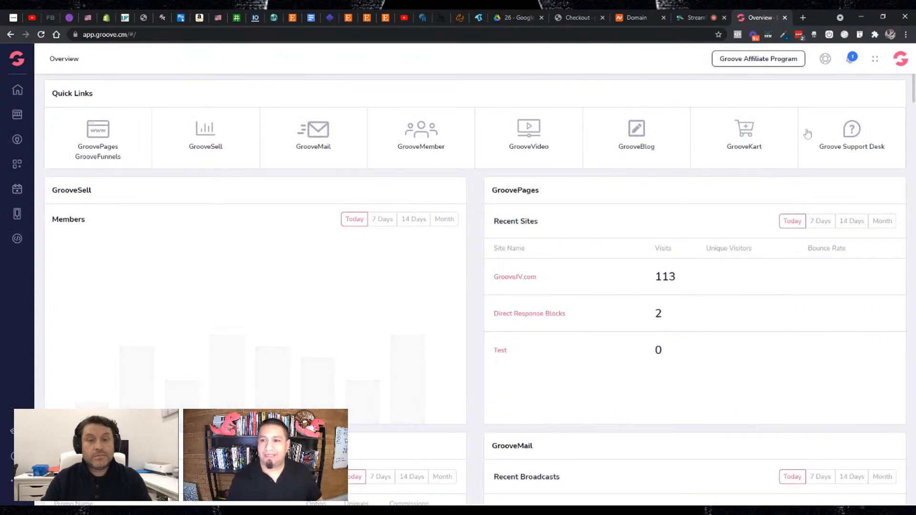
# - Copy the domain name mycatswag.com from its Namecheap details page and return to Groove
pyautogui.click(631, 18)
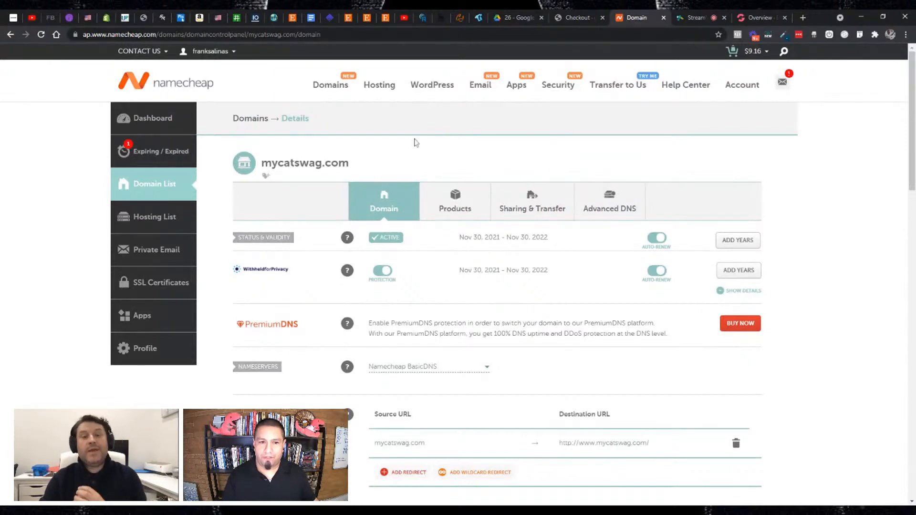
pyautogui.moveTo(261, 162); pyautogui.dragTo(350, 163)
pyautogui.hotkey('ctrl', 'c')
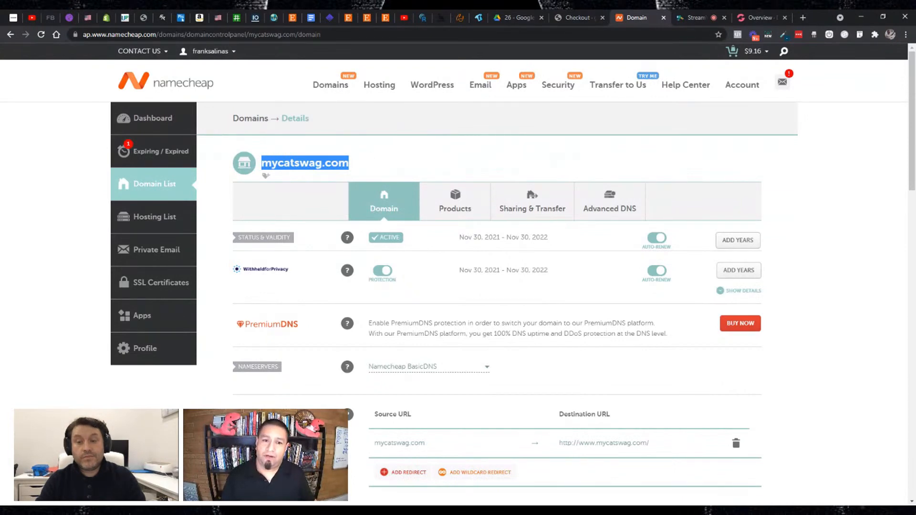
pyautogui.click(758, 17)
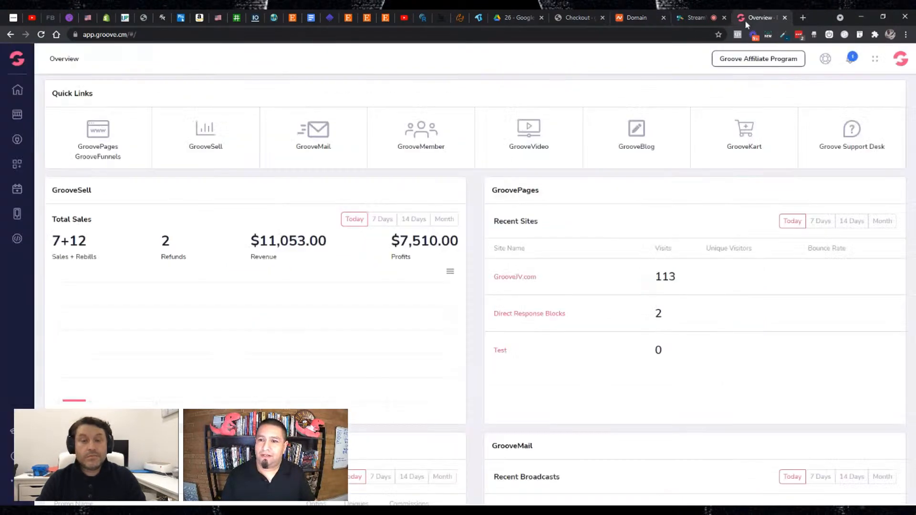
# - Open the custom domain management list in the Groove account settings
pyautogui.click(899, 65)
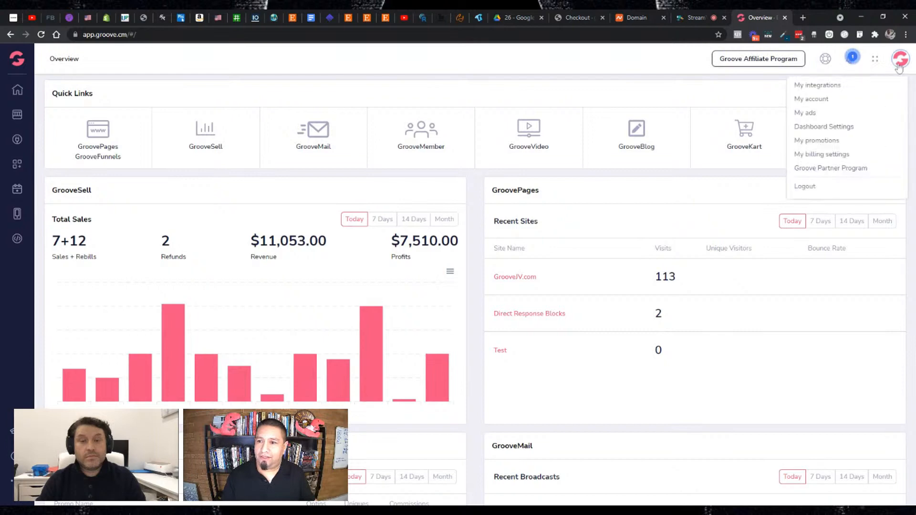
pyautogui.click(822, 104)
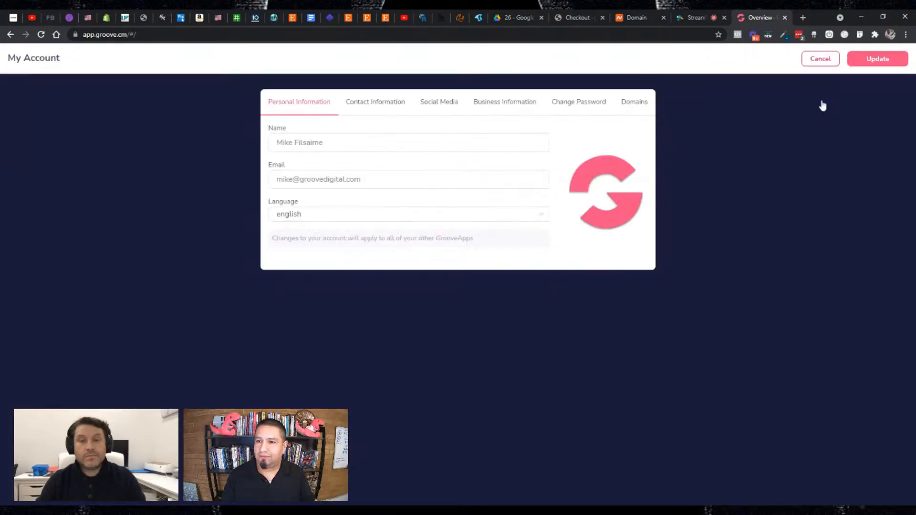
pyautogui.click(638, 109)
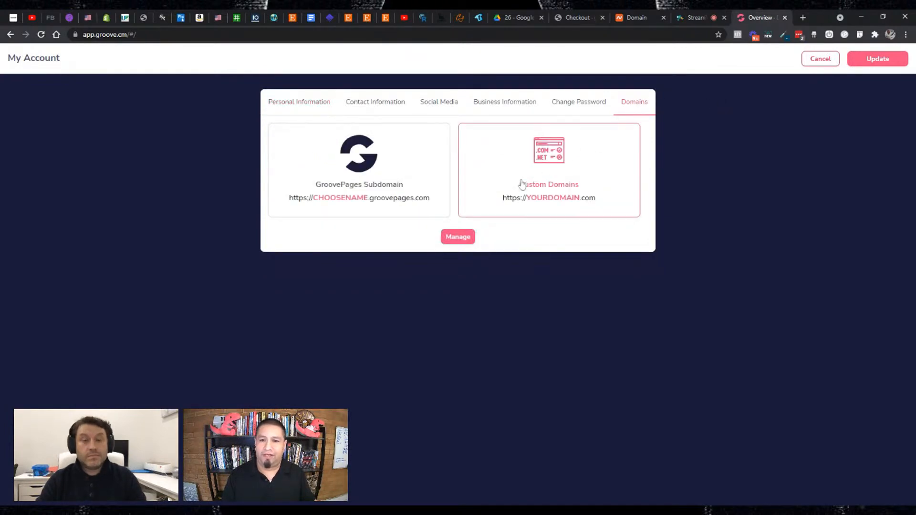
pyautogui.click(457, 237)
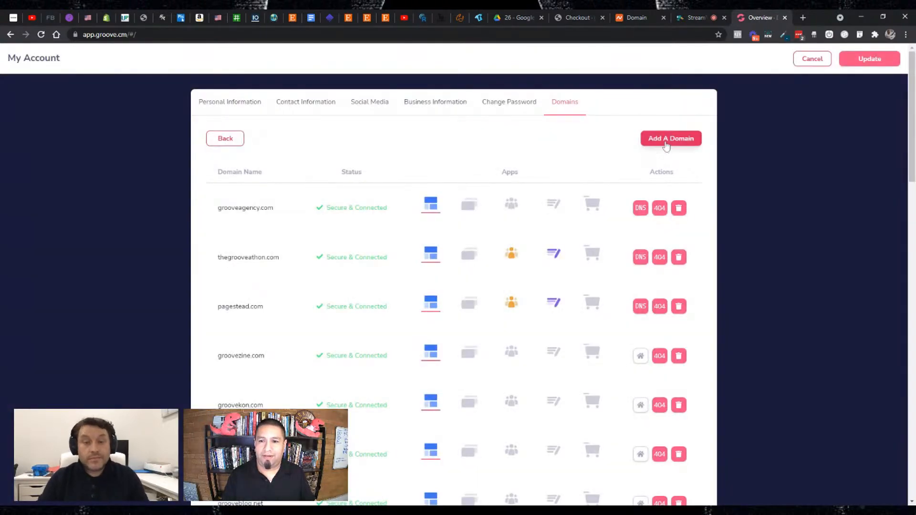
# - Add mycatswag.com as a new domain using the recommended Full Domain/Subdomain Setup, continuing to the DNS records stage
pyautogui.click(666, 139)
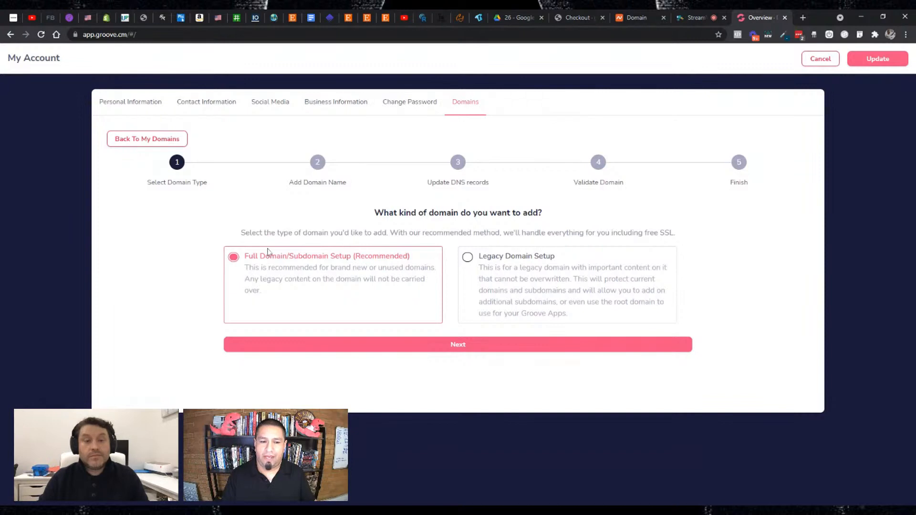
pyautogui.click(443, 345)
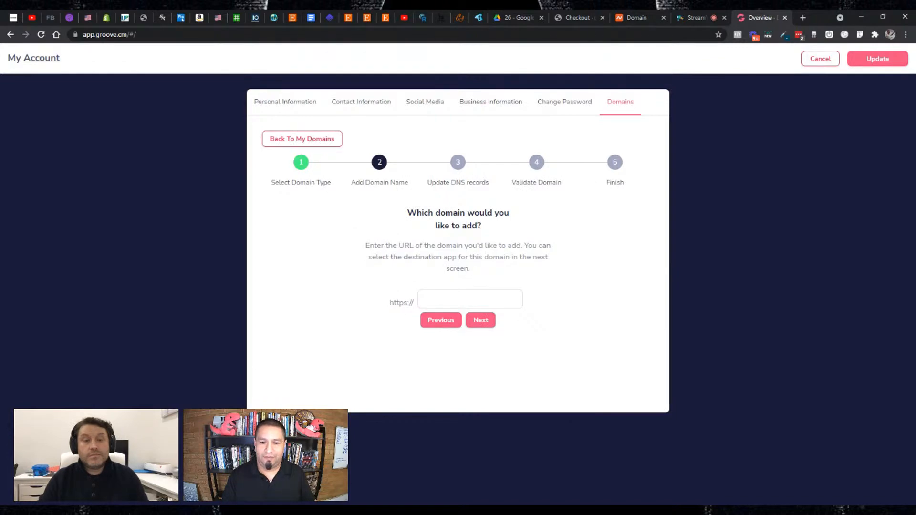
pyautogui.hotkey('ctrl', 'v')
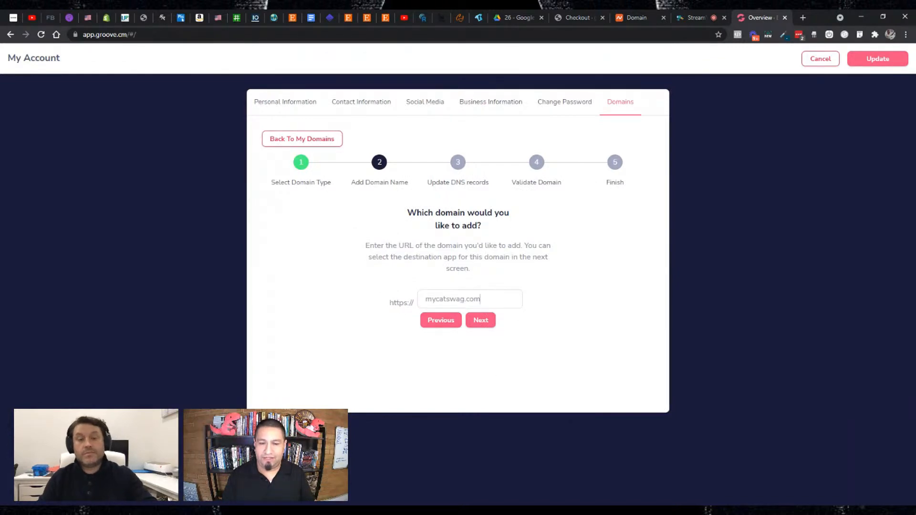
pyautogui.click(477, 320)
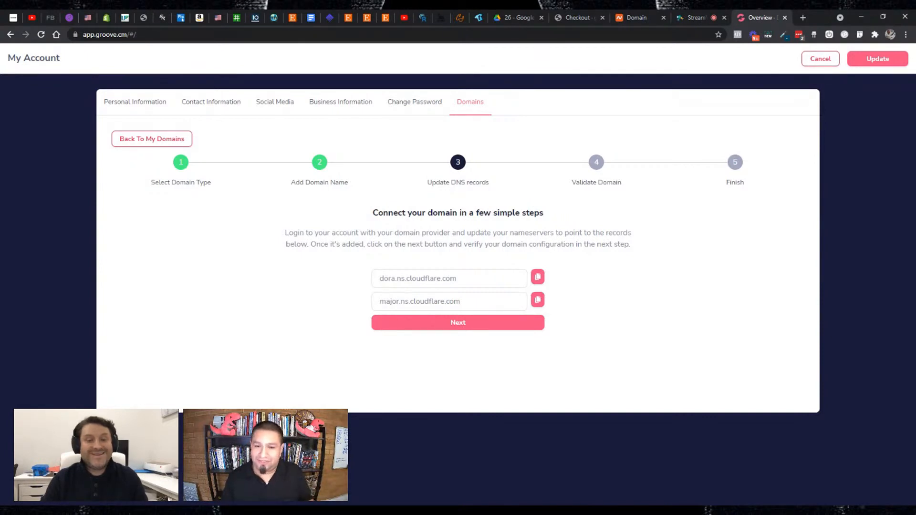
# - Copy Groove's first nameserver, switch the domain to Custom DNS at Namecheap, and enter dora.ns.cloudflare.com as nameserver 1
pyautogui.click(538, 277)
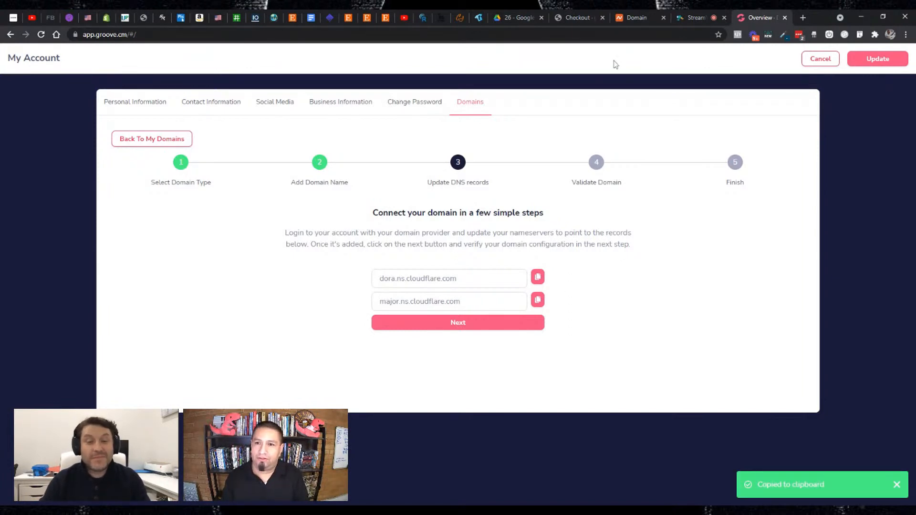
pyautogui.click(635, 19)
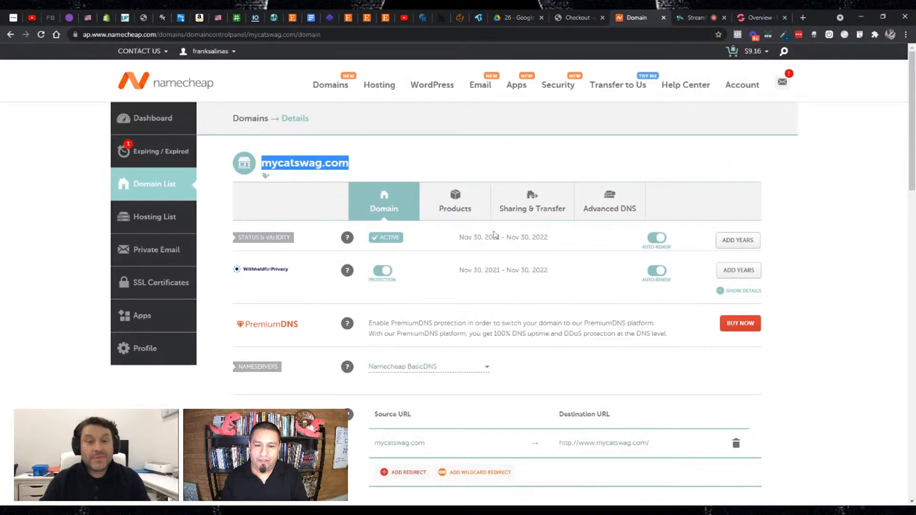
pyautogui.scroll(-1, 477, 258)
pyautogui.scroll(1, 403, 201)
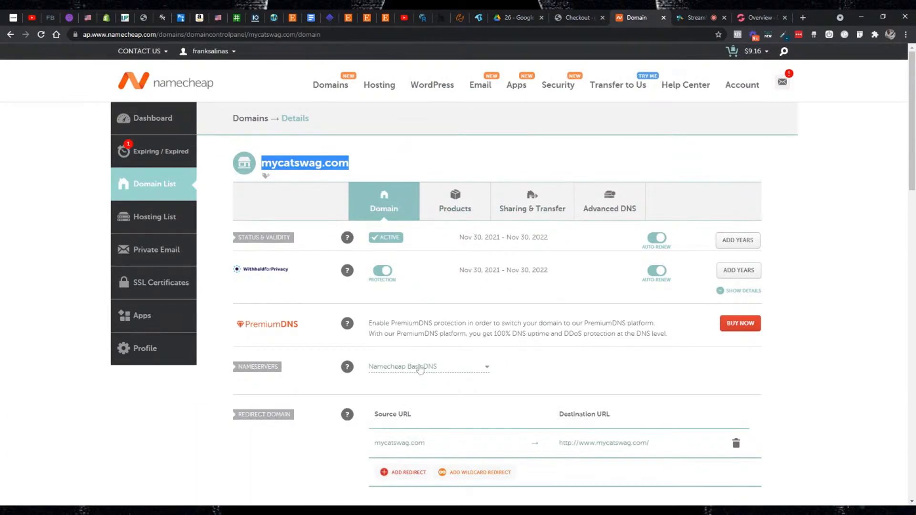
pyautogui.click(420, 367)
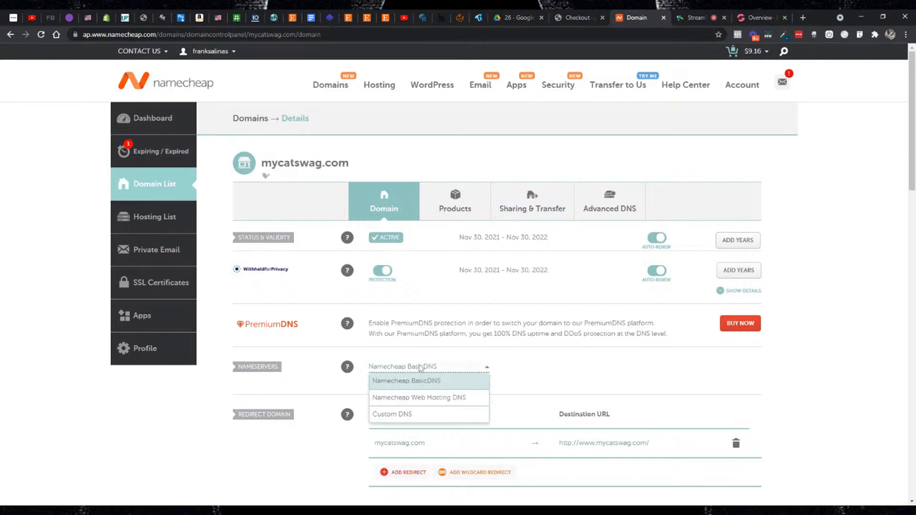
pyautogui.click(403, 414)
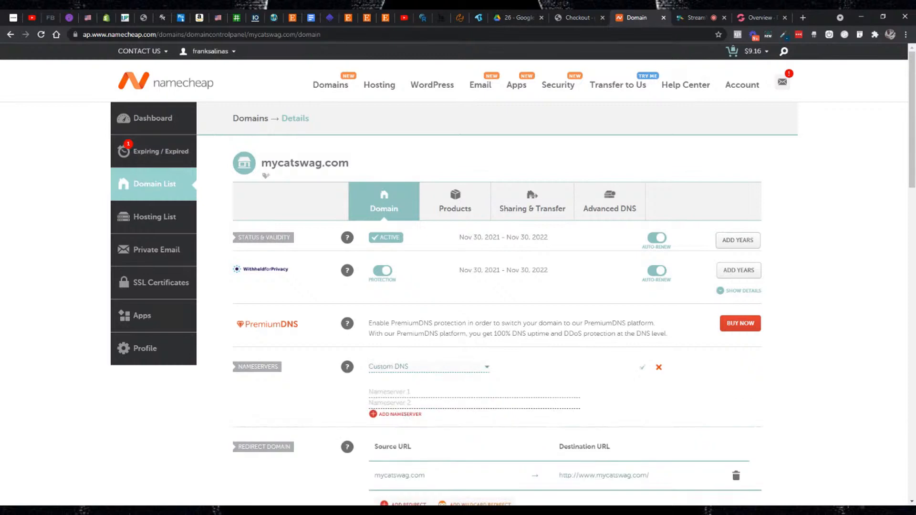
pyautogui.scroll(-1, 428, 344)
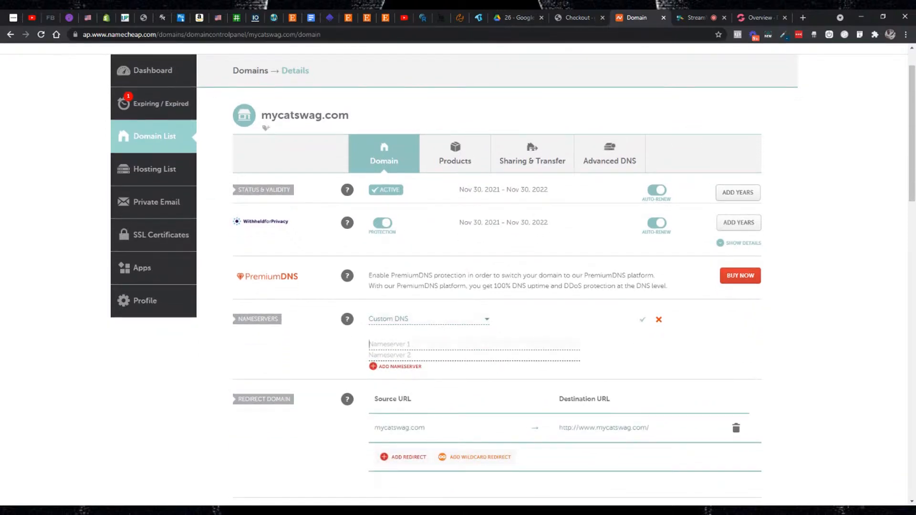
pyautogui.click(427, 344)
pyautogui.hotkey('ctrl', 'v')
# - Copy Groove's second nameserver, major.ns.cloudflare.com, into Namecheap as nameserver 2 and save the nameservers
pyautogui.click(747, 19)
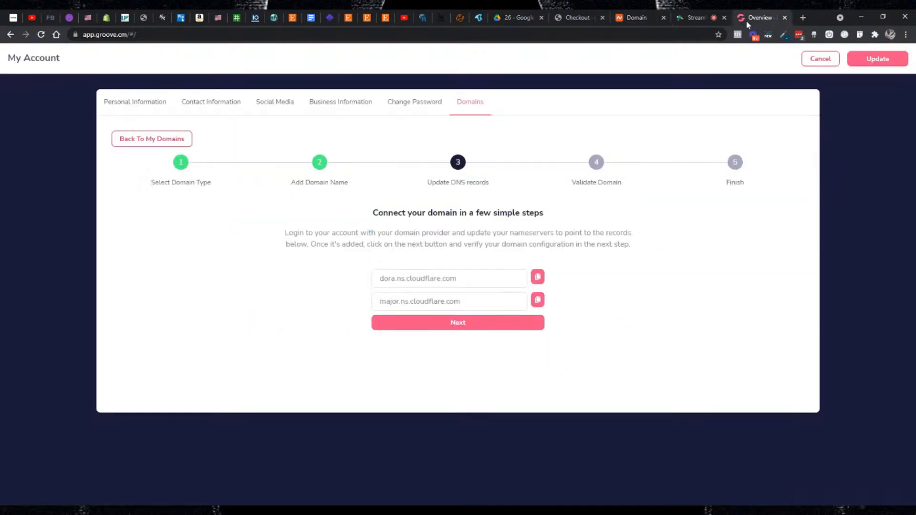
pyautogui.click(538, 300)
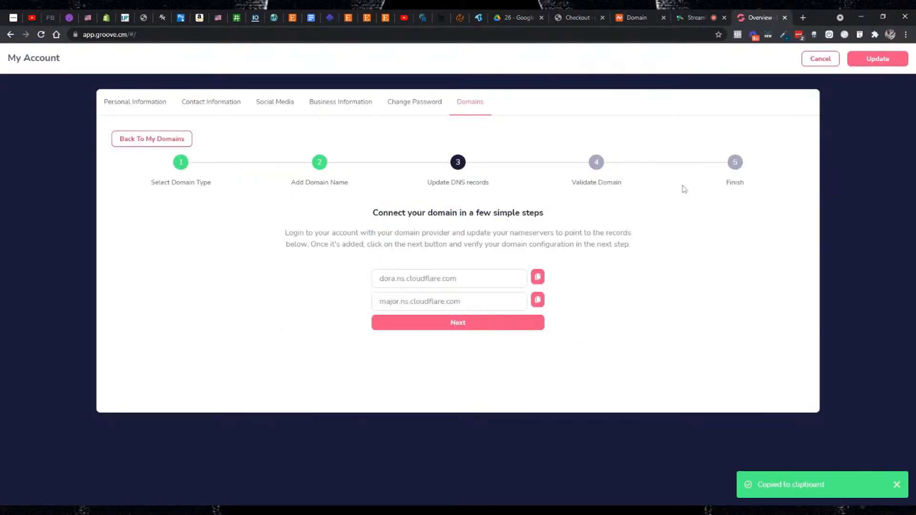
pyautogui.click(647, 21)
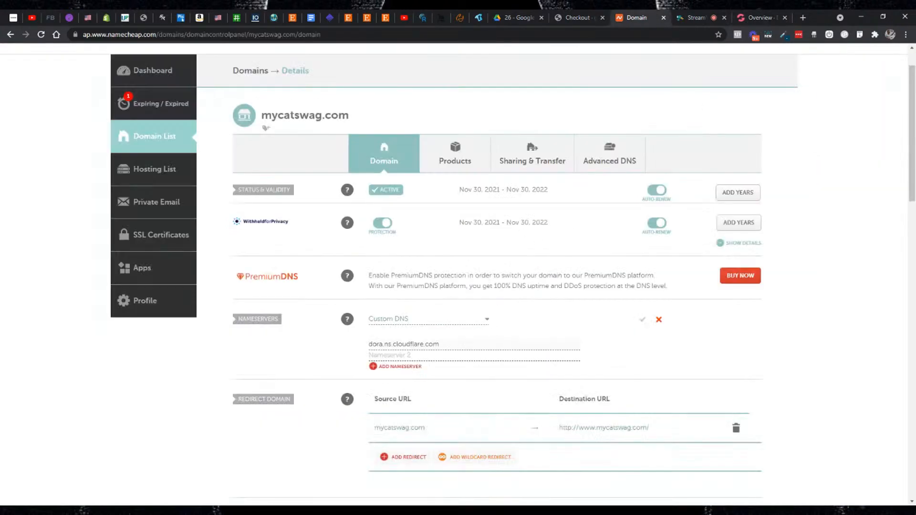
pyautogui.click(381, 356)
pyautogui.hotkey('ctrl', 'v')
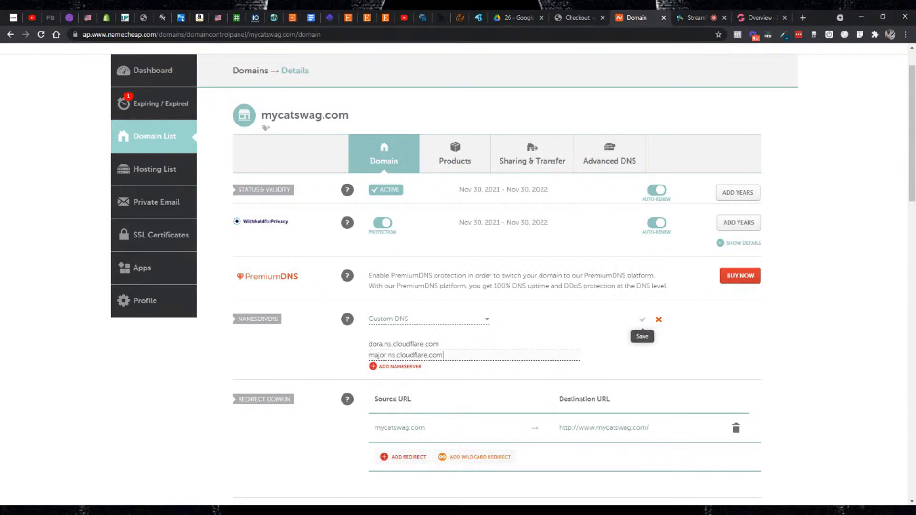
pyautogui.click(642, 319)
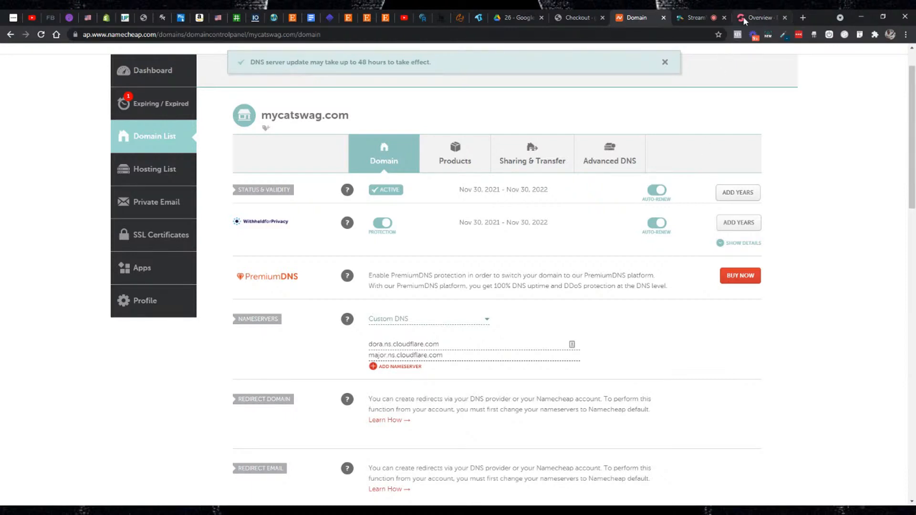
# - Return to Groove, validate the DNS records for mycatswag.com and complete the domain setup process
pyautogui.click(744, 21)
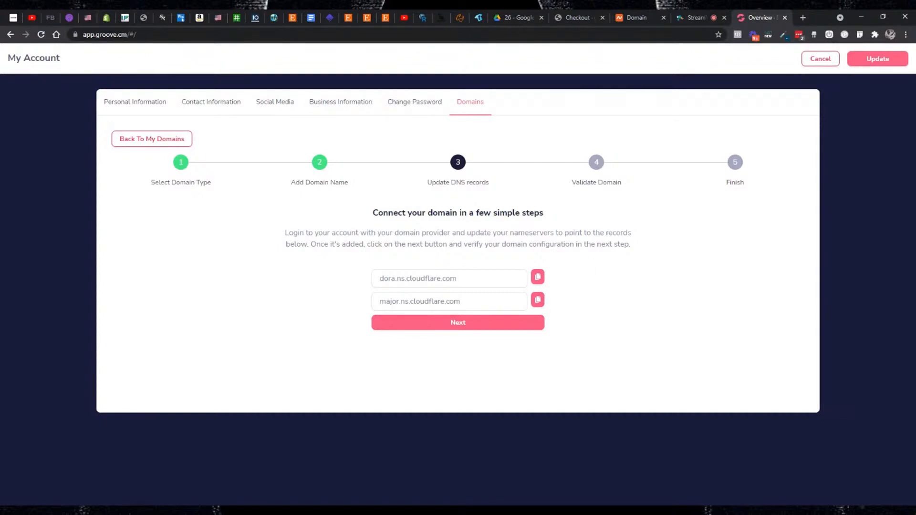
pyautogui.click(637, 19)
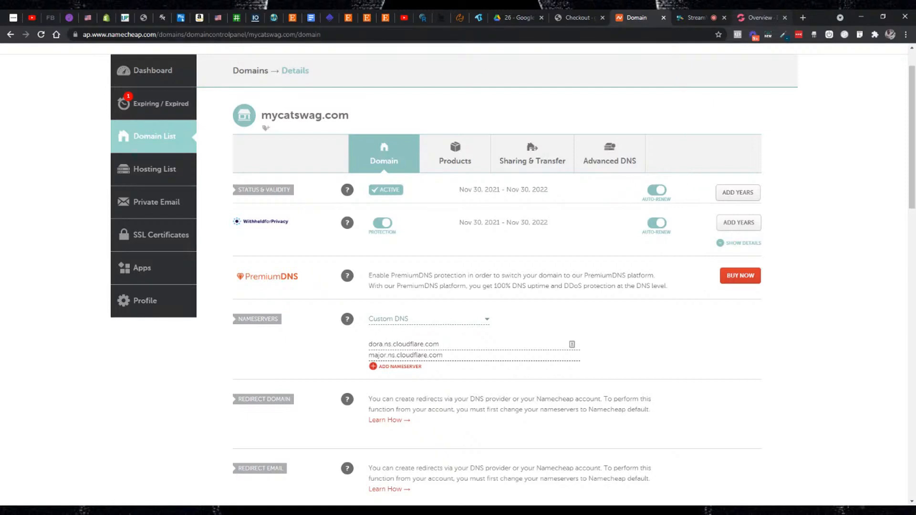
pyautogui.click(758, 18)
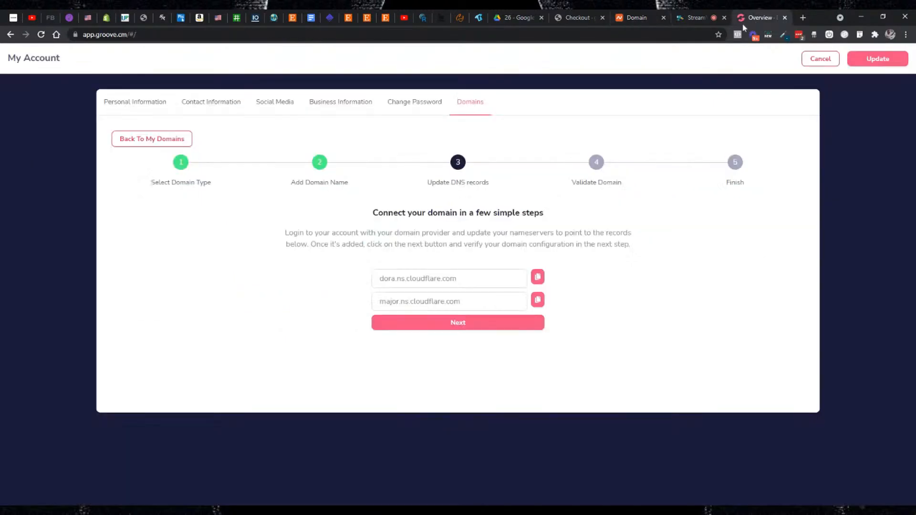
pyautogui.click(487, 328)
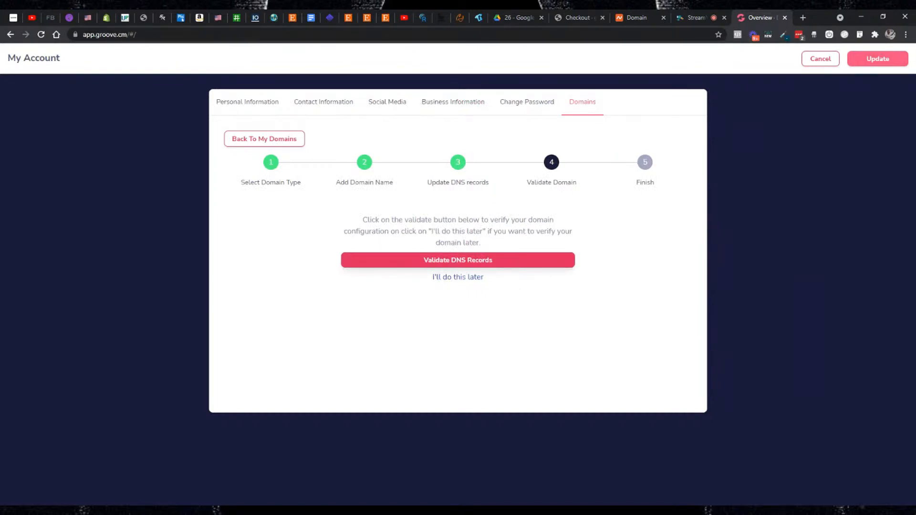
pyautogui.click(492, 259)
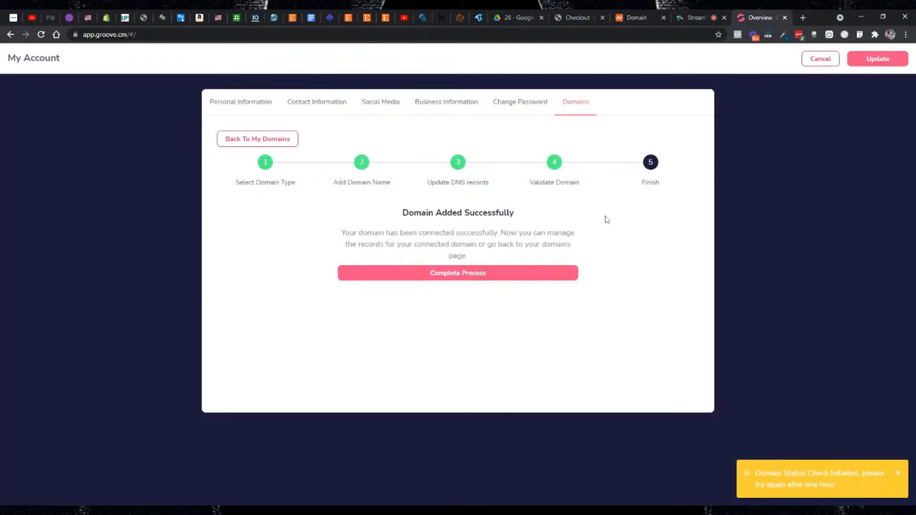
pyautogui.click(464, 279)
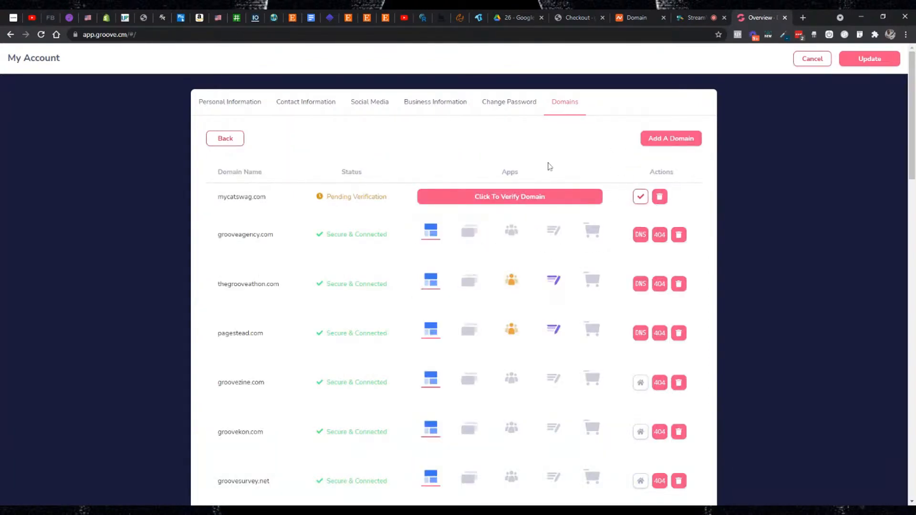
# - Switch to the StreamYard broadcast studio to read the viewers' latest comments
pyautogui.click(689, 18)
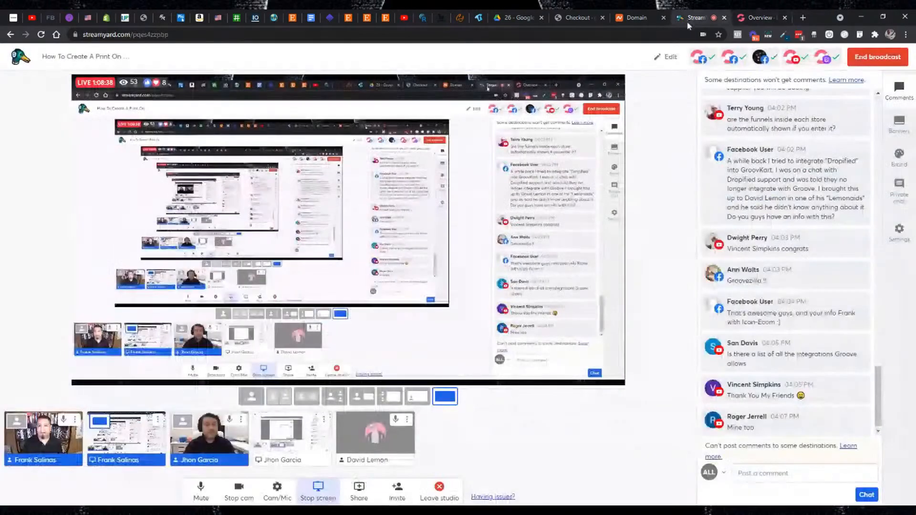
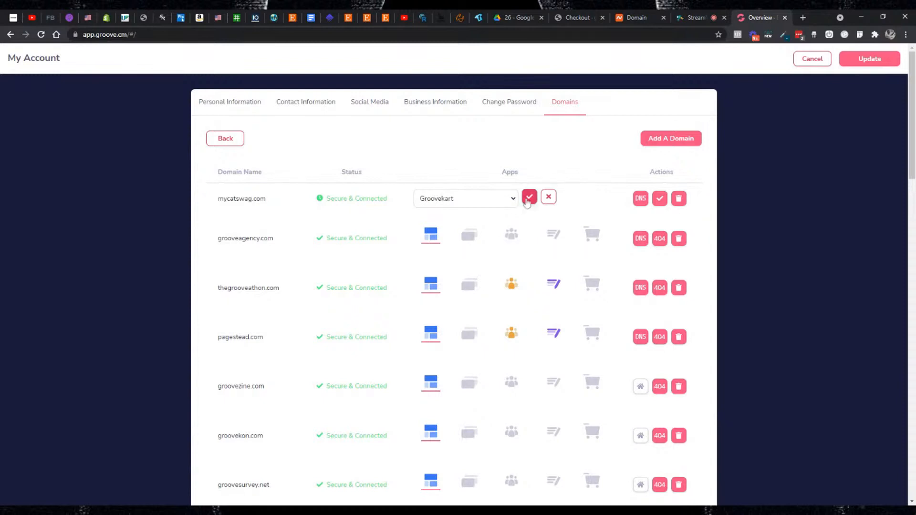
# - Confirm Groovekart as the app assigned to the mycatswag.com domain
pyautogui.click(529, 199)
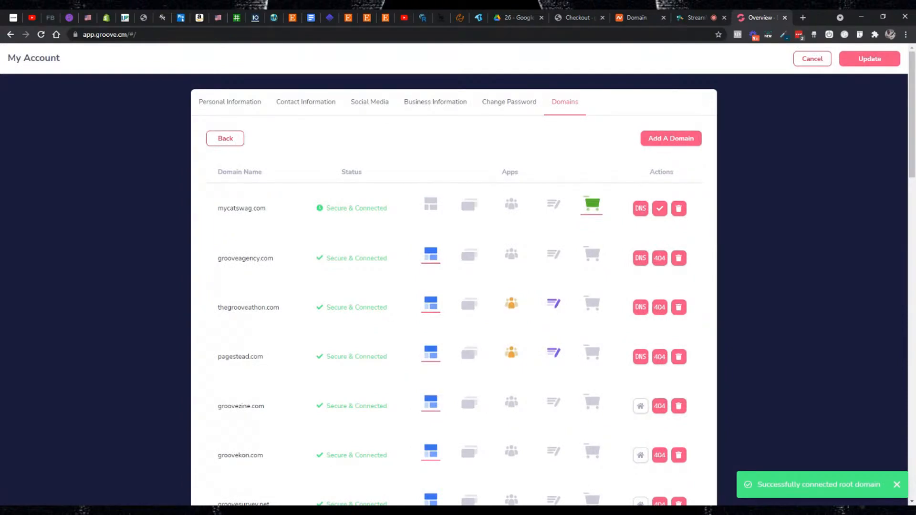
pyautogui.click(659, 209)
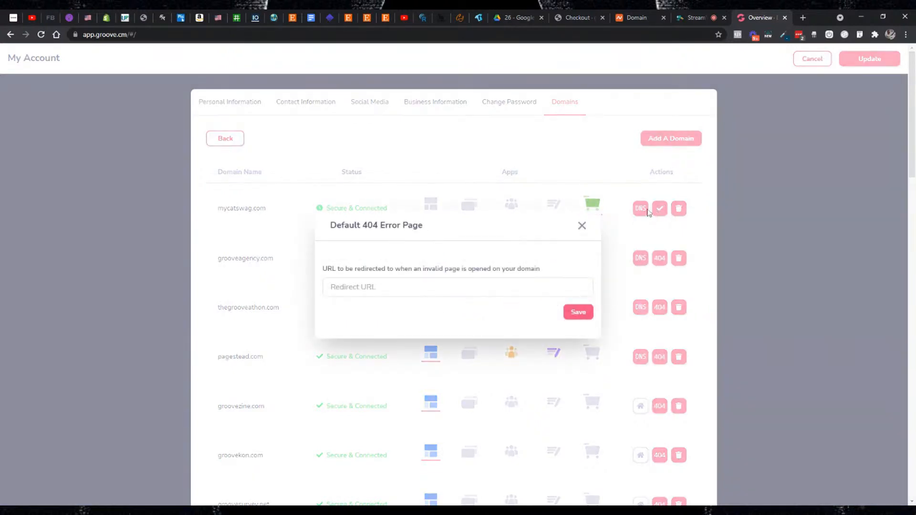
pyautogui.click(581, 226)
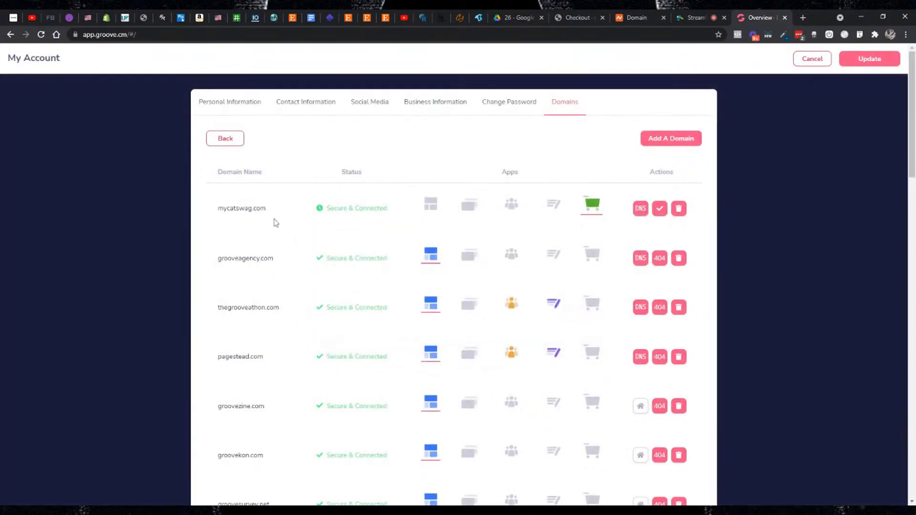
pyautogui.moveTo(269, 208); pyautogui.dragTo(216, 210)
pyautogui.hotkey('ctrl', 'c')
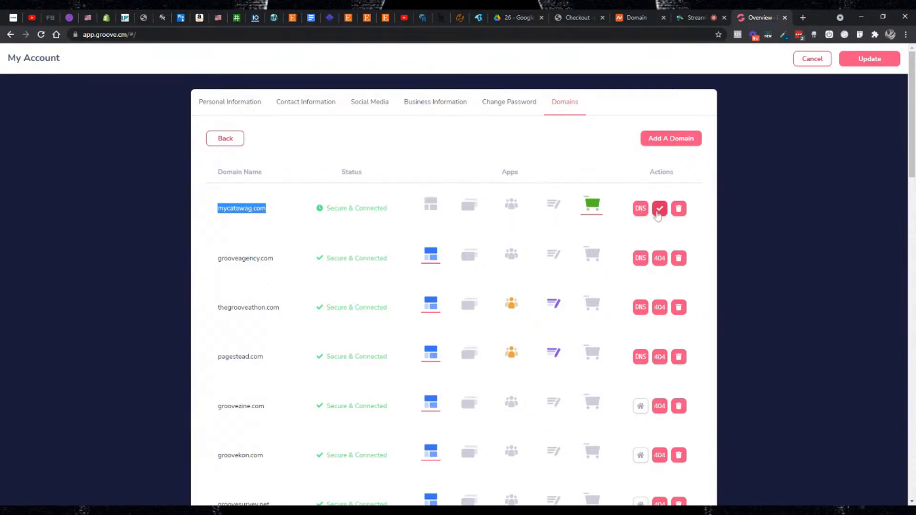
pyautogui.click(659, 208)
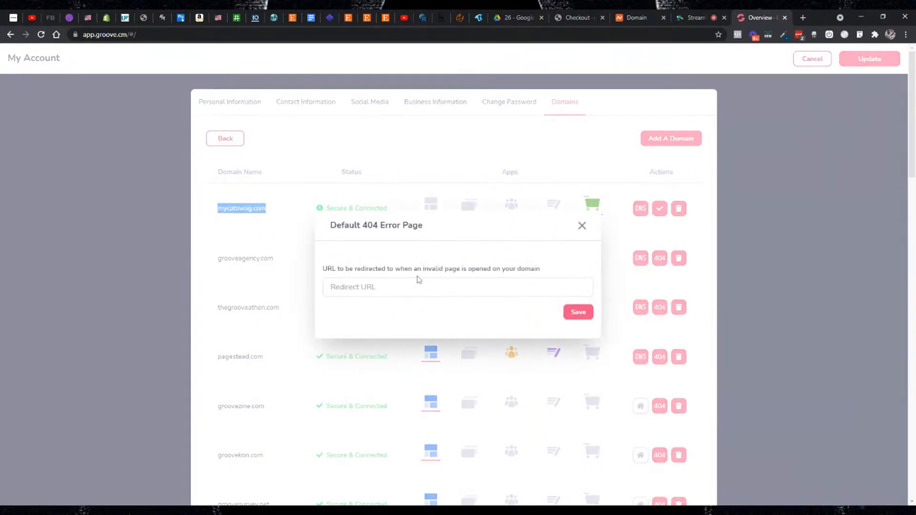
pyautogui.click(381, 288)
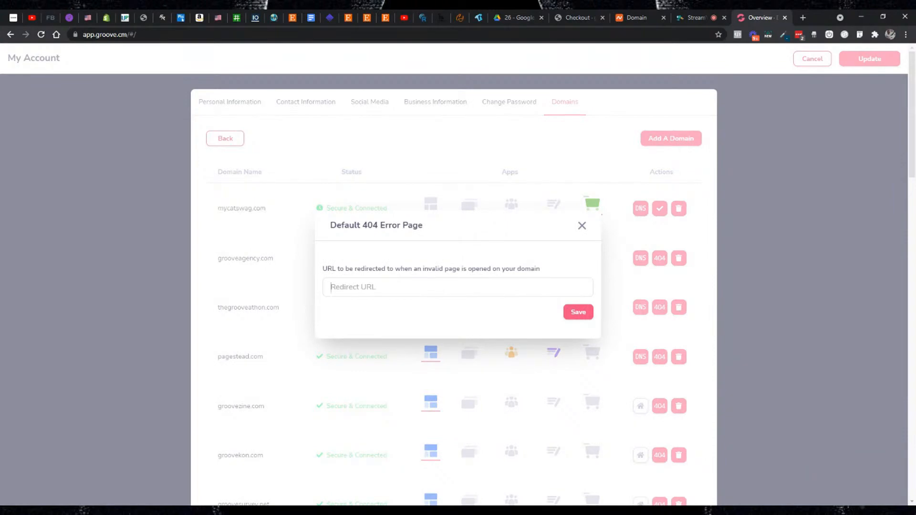
pyautogui.hotkey('ctrl', 'v')
pyautogui.write('https://')
pyautogui.click(576, 312)
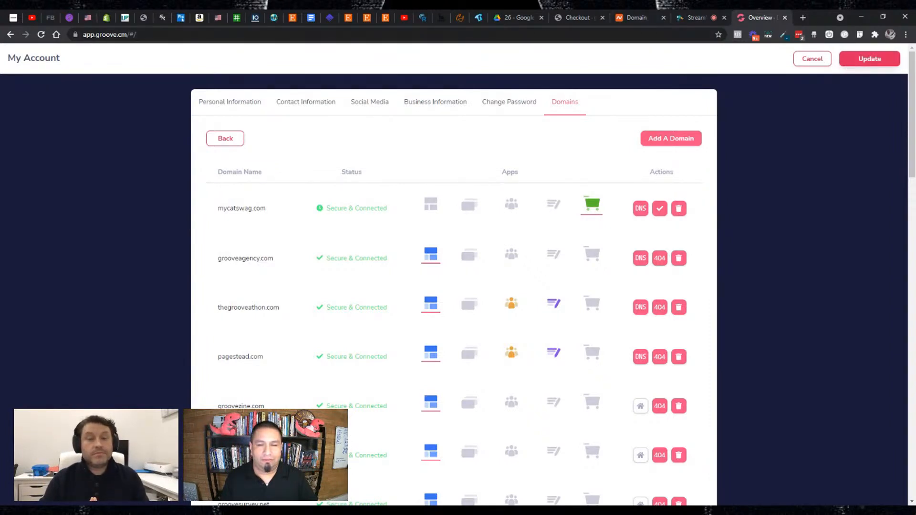
pyautogui.click(869, 58)
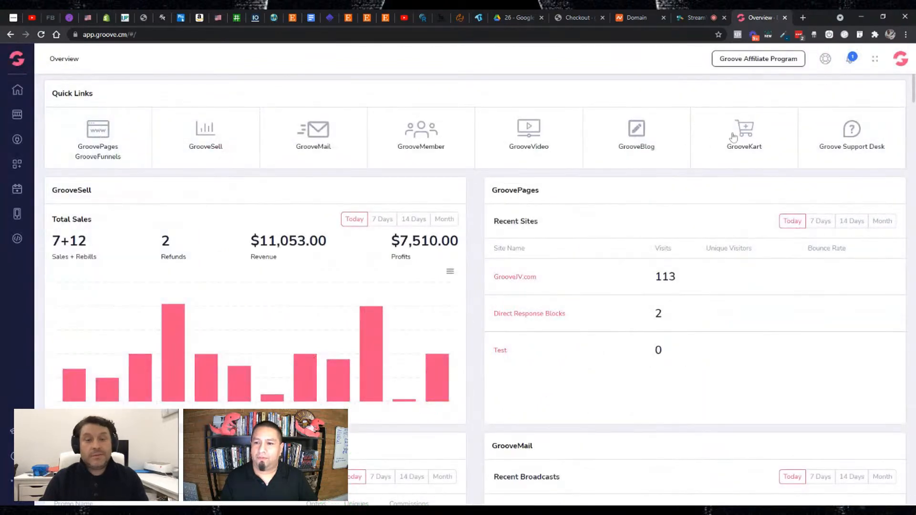
# - Go to the GrooveKart stores and open the admin dashboard of My Cat Swag
pyautogui.click(733, 137)
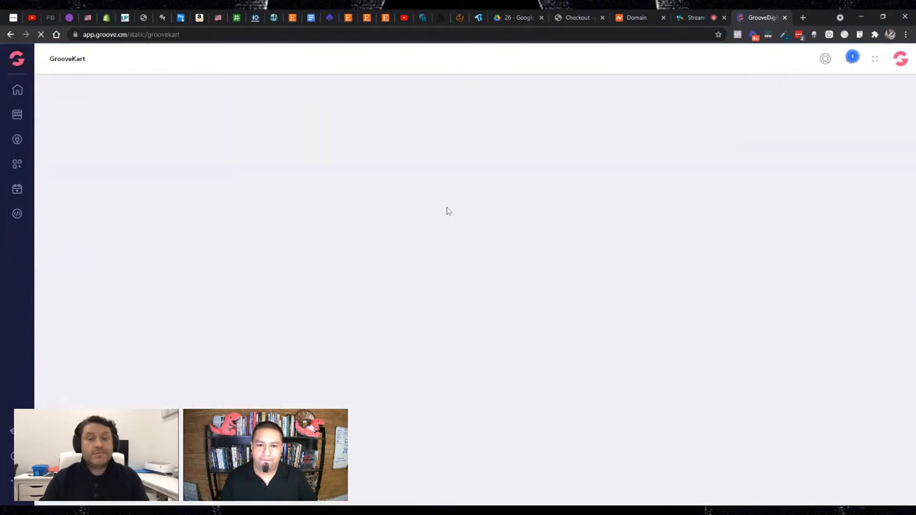
pyautogui.moveTo(314, 218)
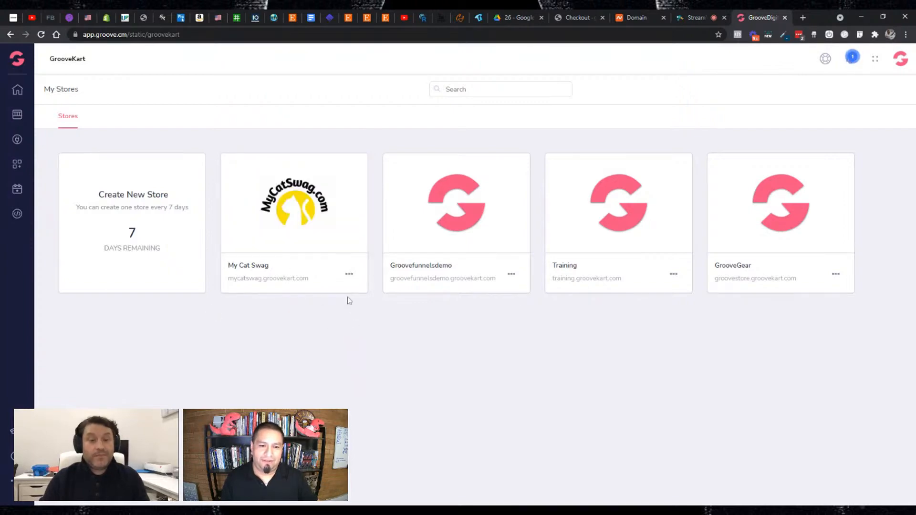
pyautogui.click(348, 273)
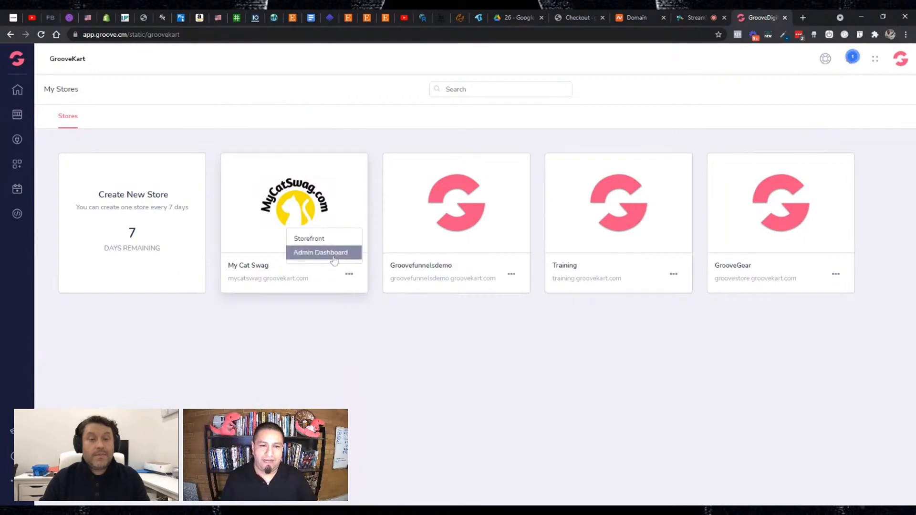
pyautogui.click(334, 253)
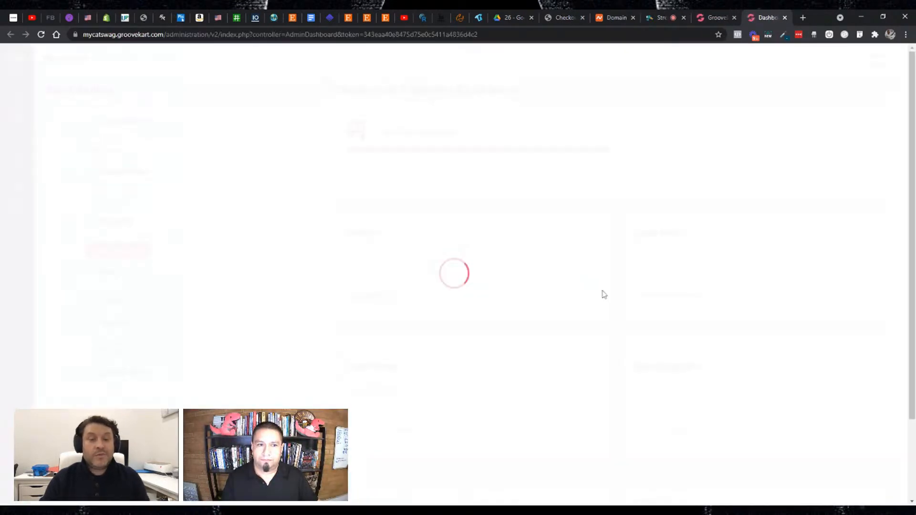
# - Copy mycatswag from the store's address and load mycatswag.com in a new browser tab to test the domain
pyautogui.click(118, 36)
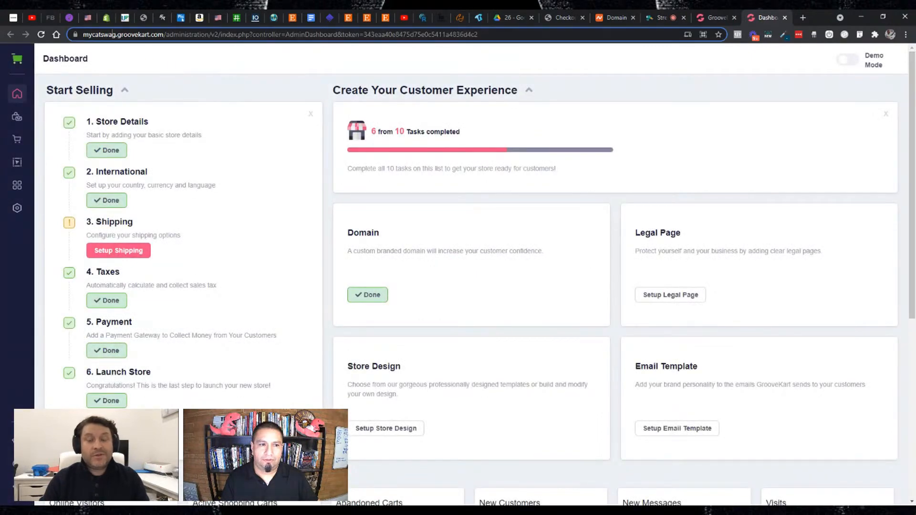
pyautogui.click(117, 36)
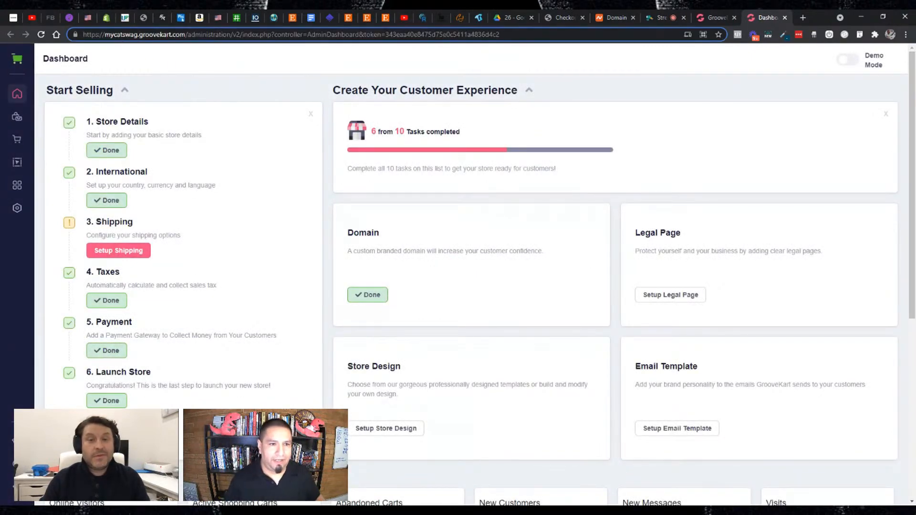
pyautogui.moveTo(139, 34); pyautogui.dragTo(105, 35)
pyautogui.hotkey('ctrl', 'c')
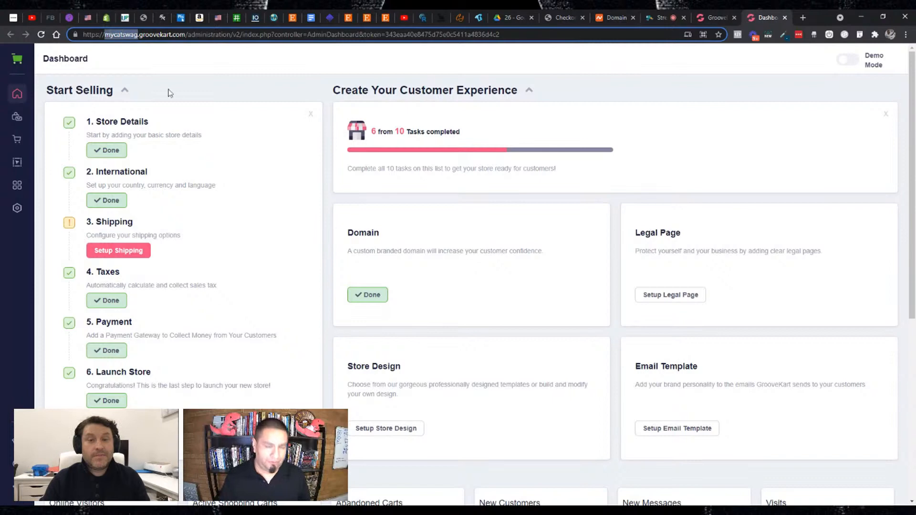
pyautogui.click(803, 18)
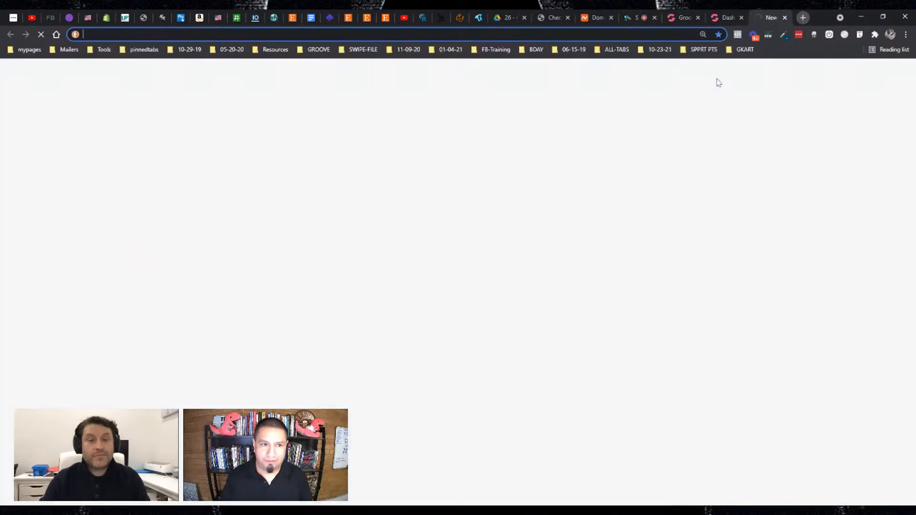
pyautogui.hotkey('ctrl', 'v')
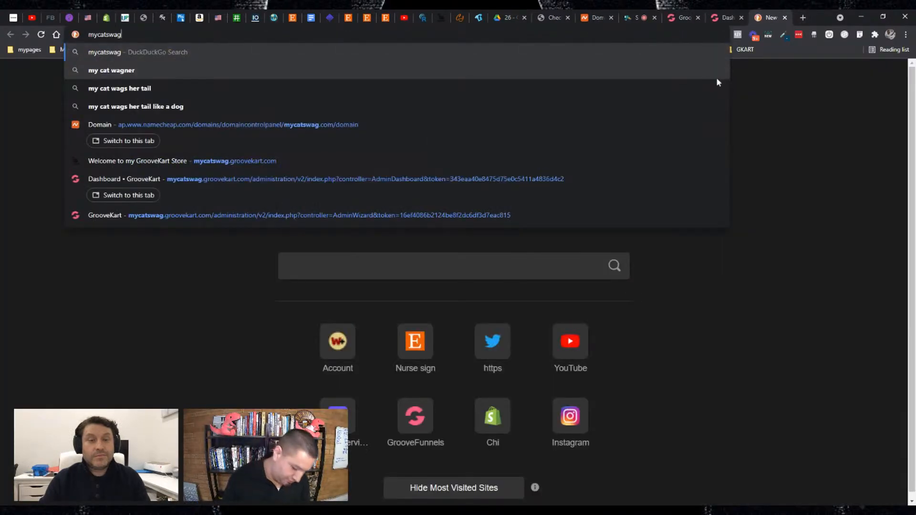
pyautogui.write('.com')
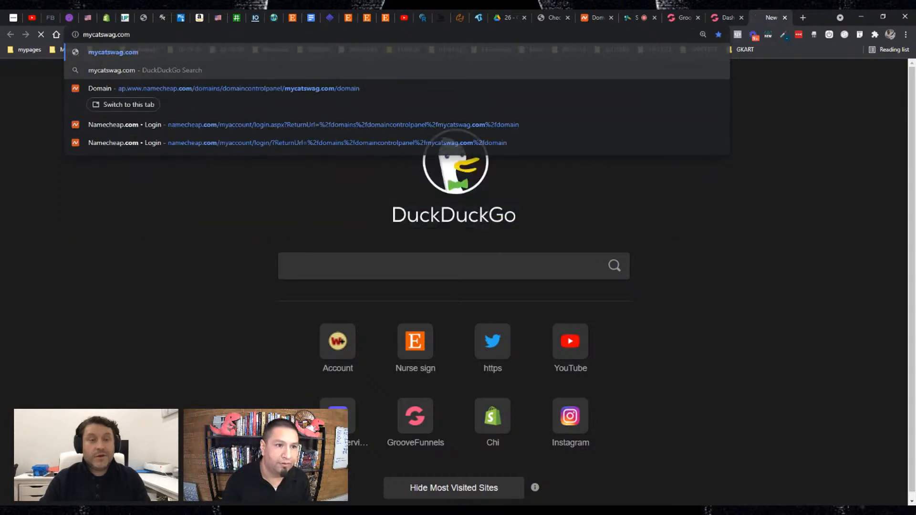
pyautogui.press('Return')
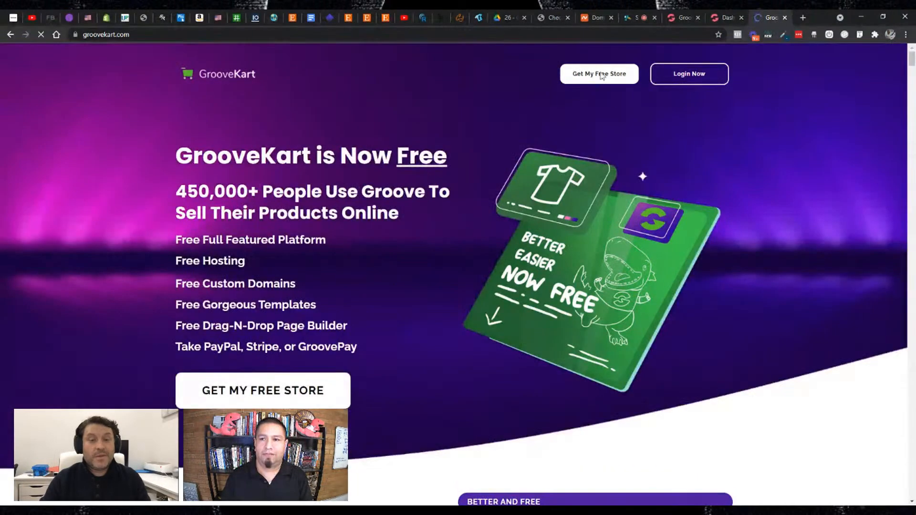
pyautogui.click(520, 34)
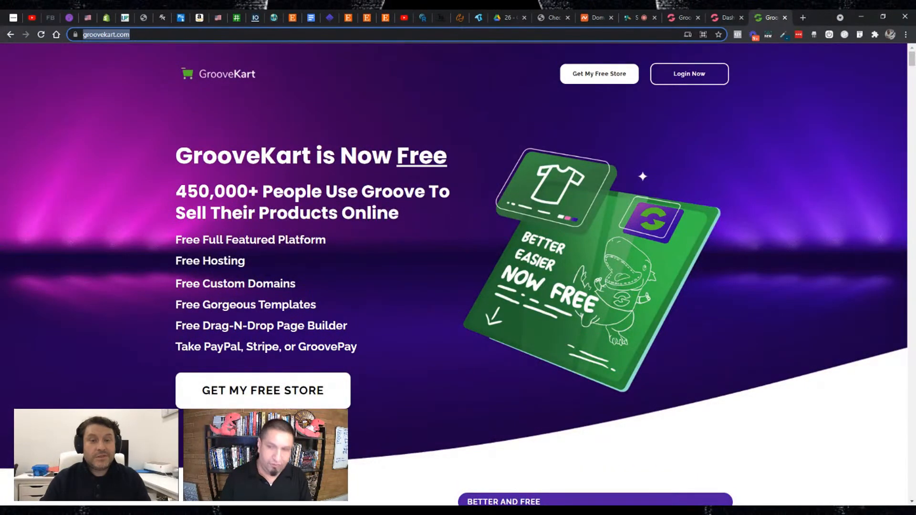
# - Return to the My Cat Swag admin dashboard and open the Store Information settings
pyautogui.click(684, 17)
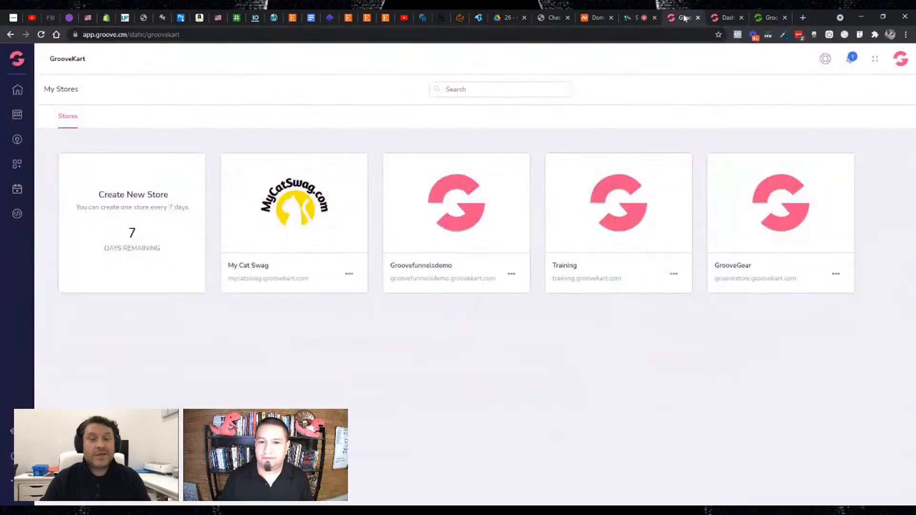
pyautogui.click(727, 18)
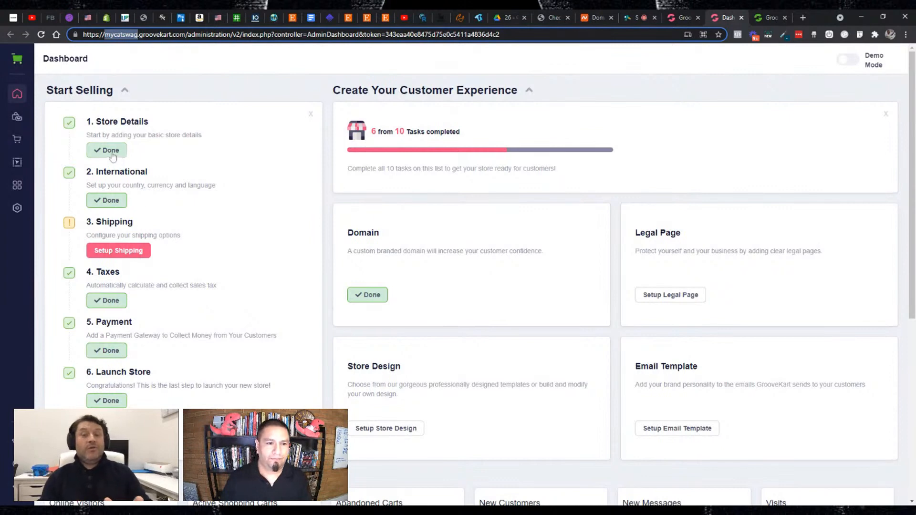
pyautogui.click(17, 208)
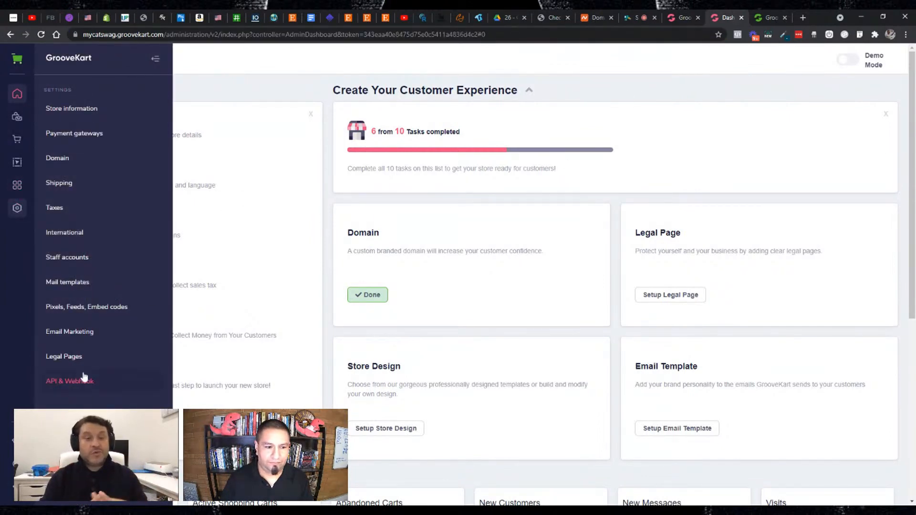
pyautogui.click(61, 119)
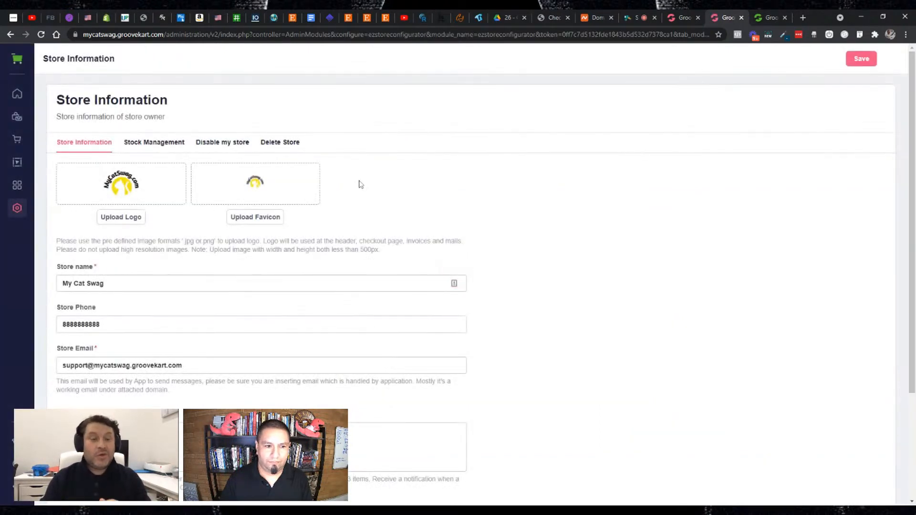
# - Remove the groovekart part from the Store Email so that it uses the mycatswag.com domain
pyautogui.scroll(-1, 360, 187)
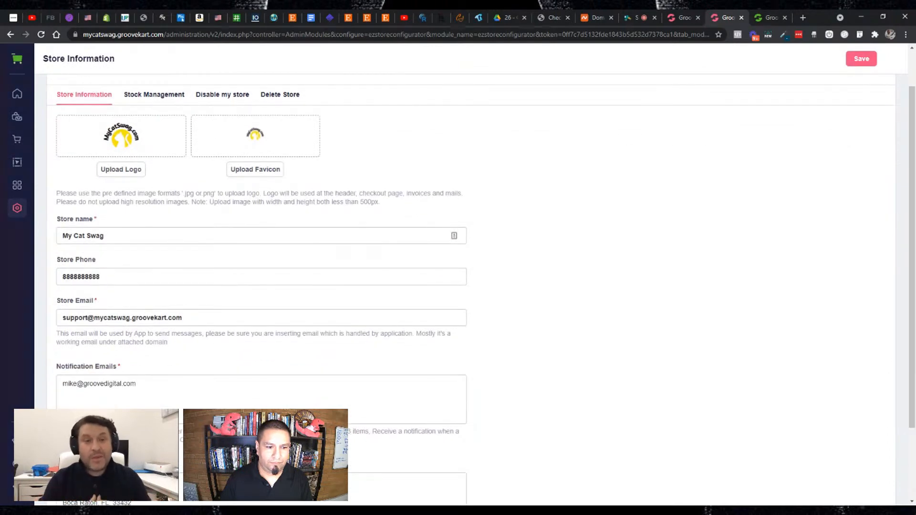
pyautogui.doubleClick(137, 317)
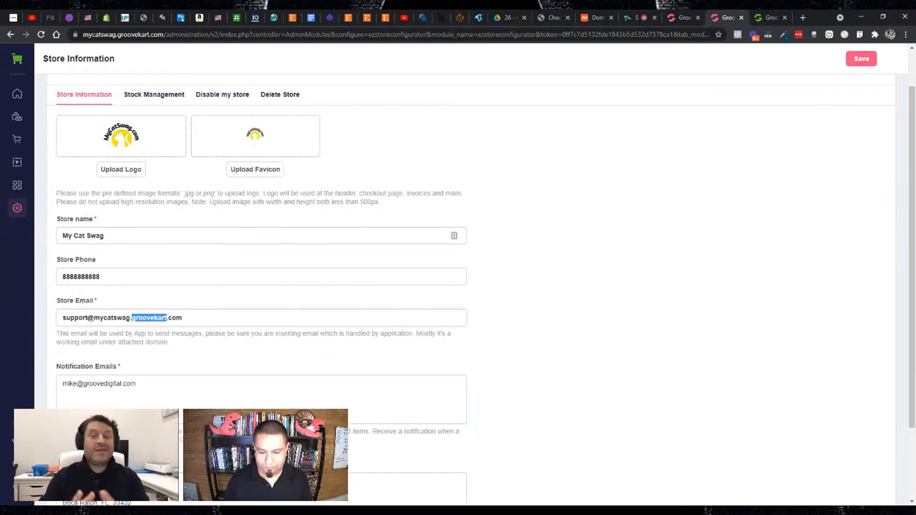
pyautogui.press('BackSpace')
pyautogui.press('BackSpace')
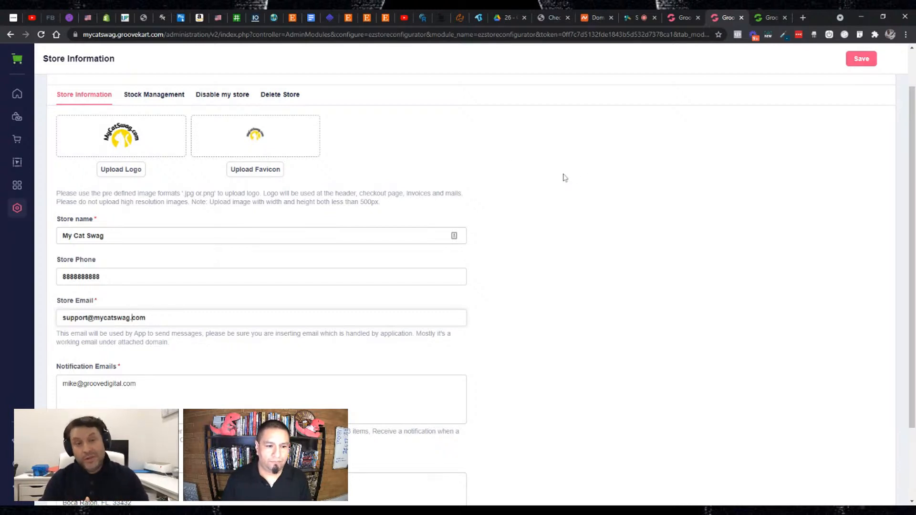
# - Replace the Notification Emails entry with a copy of the store's support e-mail and add a second recipient's e-mail on a new line
pyautogui.hotkey('ctrl', 'a')
pyautogui.hotkey('ctrl', 'c')
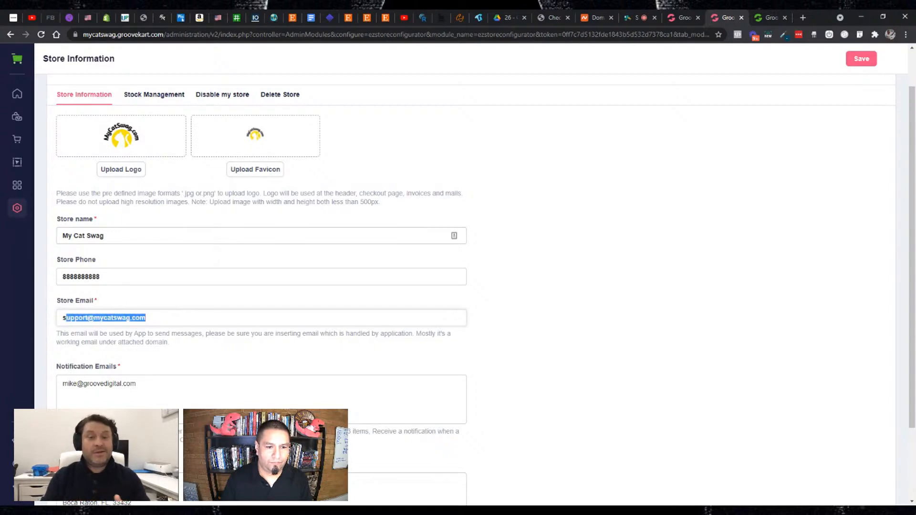
pyautogui.press('Tab')
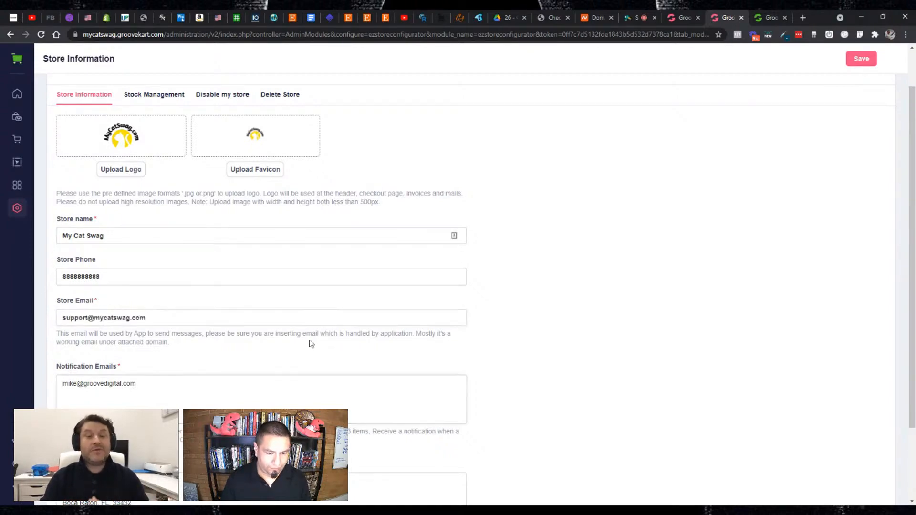
pyautogui.hotkey('ctrl', 'a')
pyautogui.hotkey('ctrl', 'v')
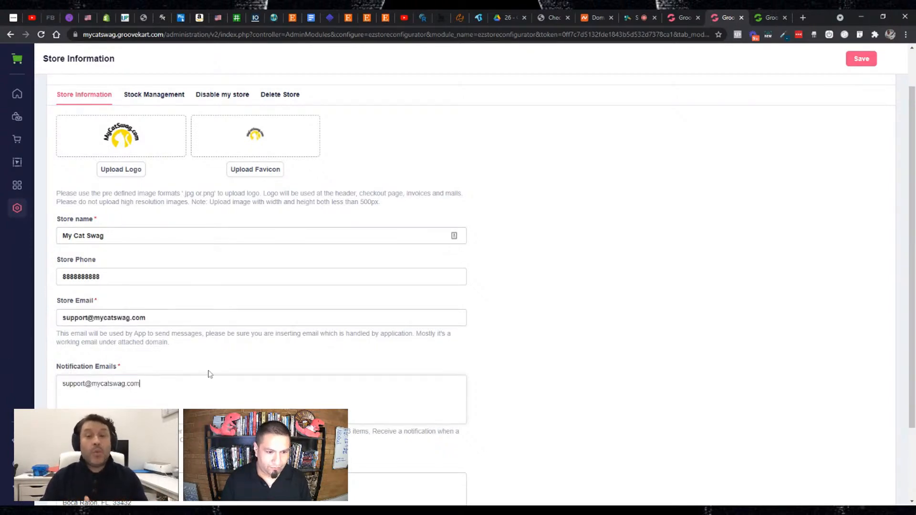
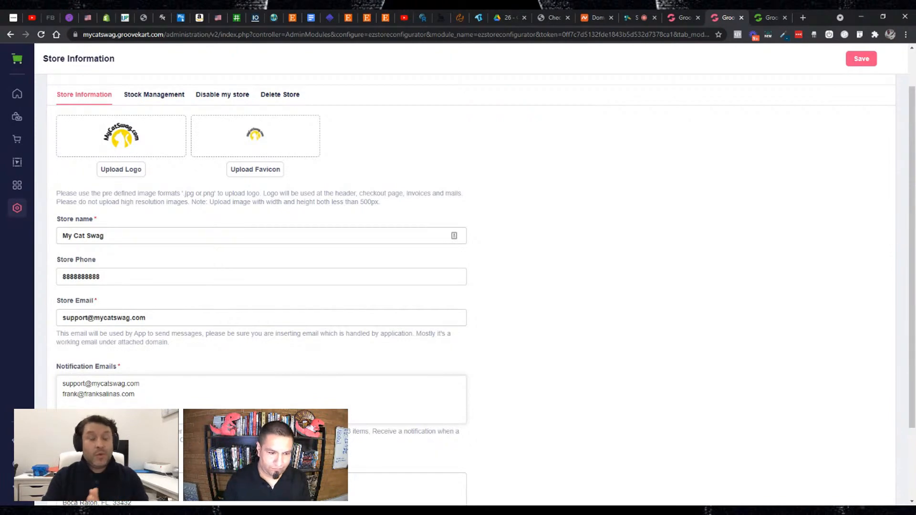
pyautogui.moveTo(135, 394); pyautogui.dragTo(64, 395)
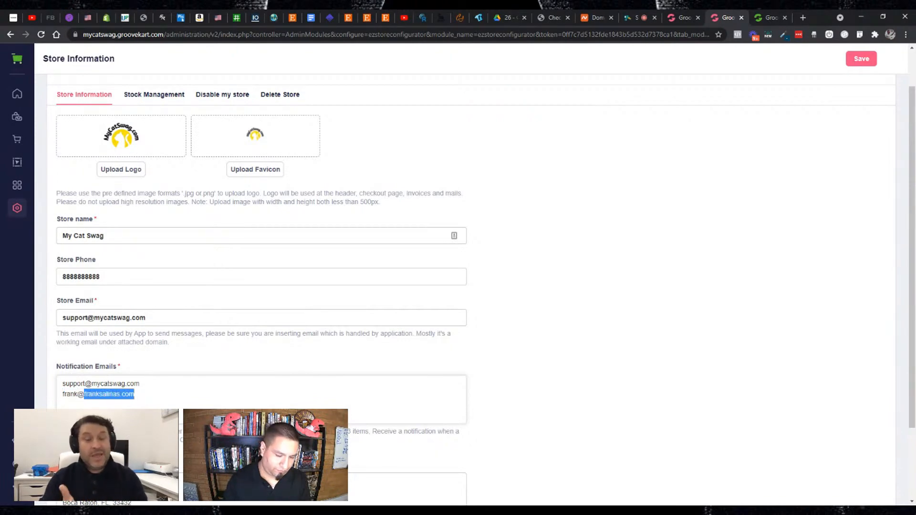
pyautogui.write('f')
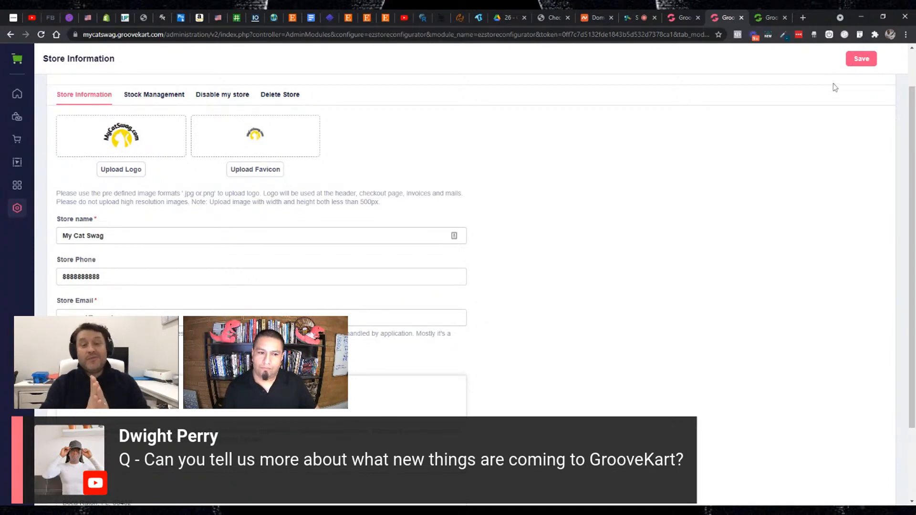
pyautogui.scroll(-2, 783, 123)
pyautogui.scroll(3, 785, 126)
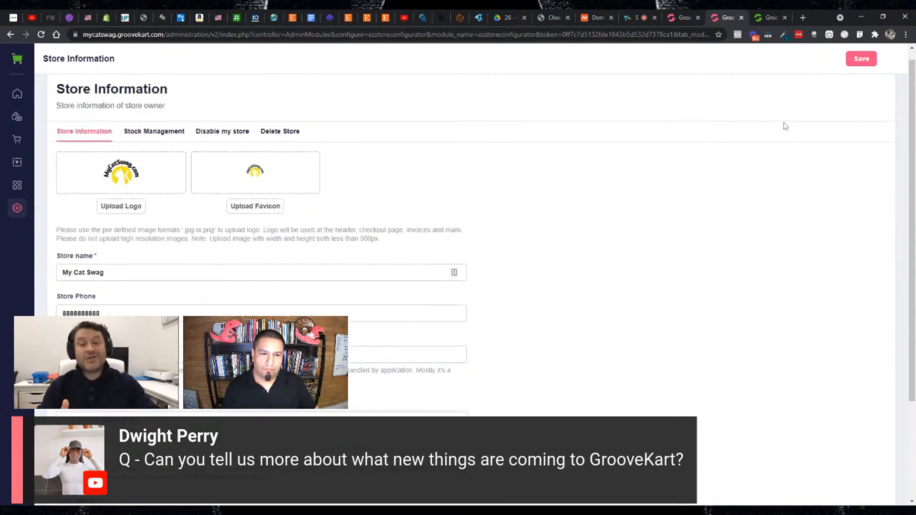
pyautogui.scroll(-1, 784, 125)
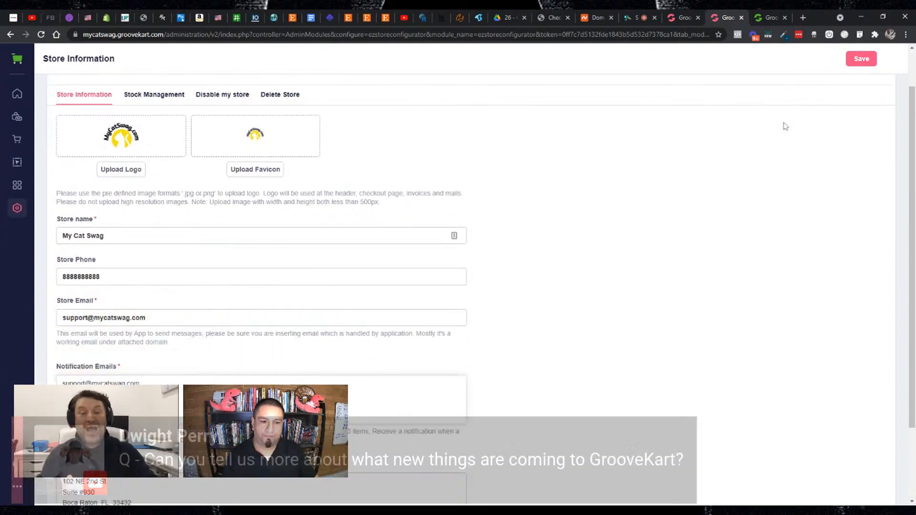
pyautogui.click(140, 383)
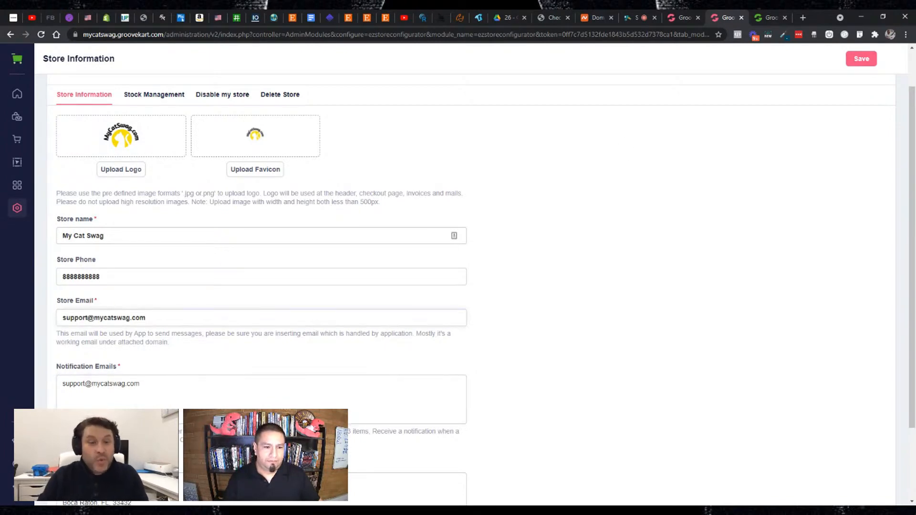
pyautogui.moveTo(219, 315); pyautogui.dragTo(51, 326)
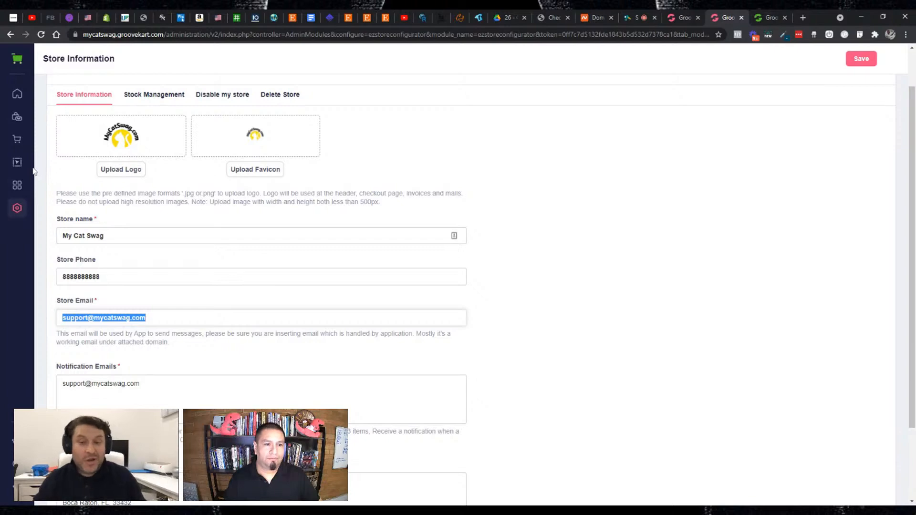
pyautogui.scroll(-2, 523, 184)
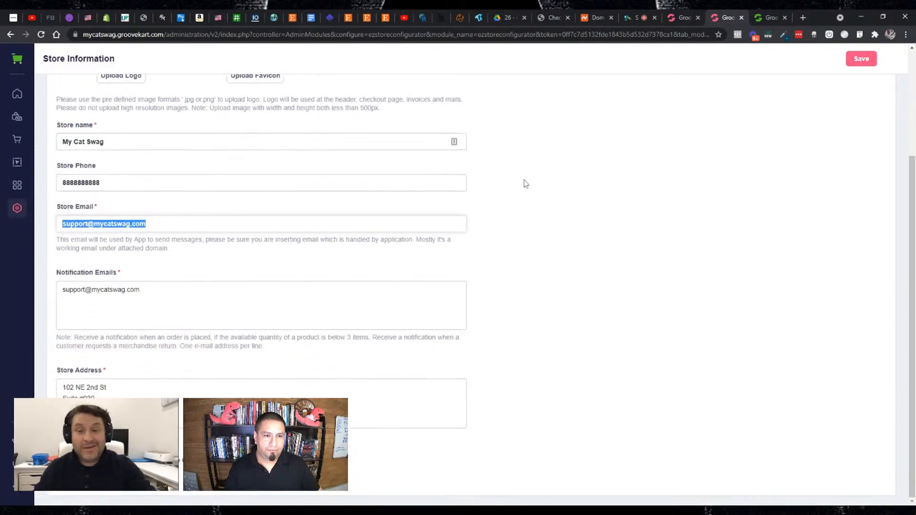
pyautogui.scroll(3, 132, 222)
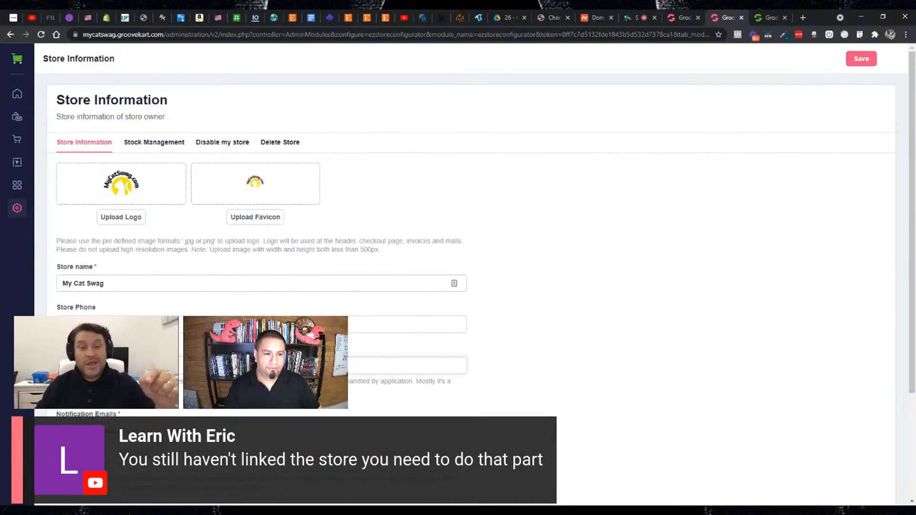
# - Open the Domain settings and locate mycatswag.com in the list of available domains
pyautogui.click(17, 208)
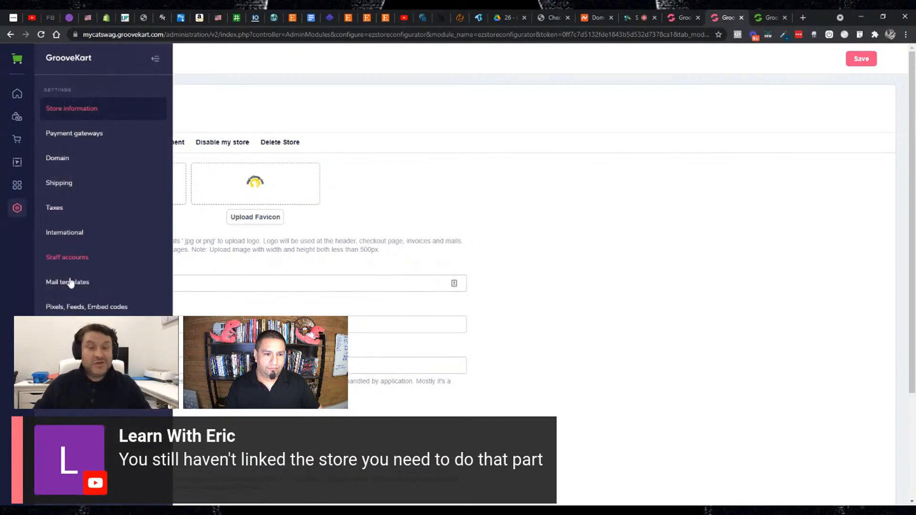
pyautogui.click(69, 157)
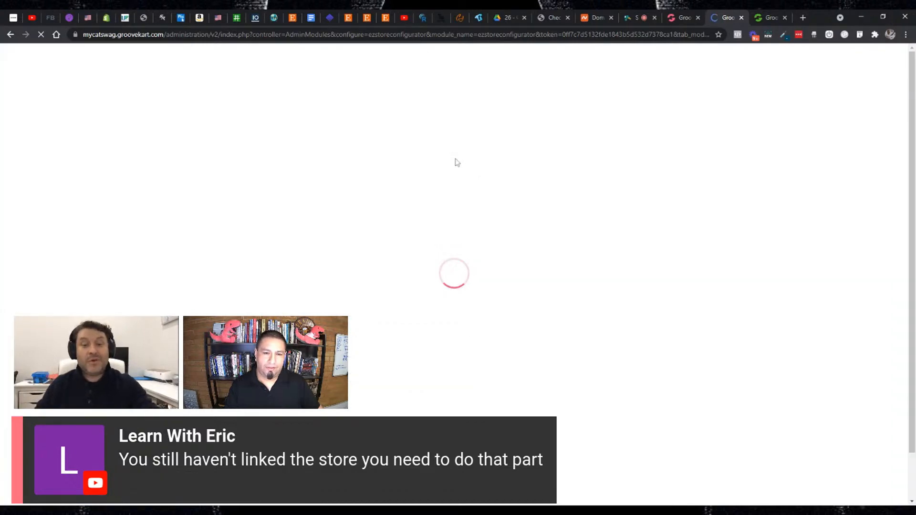
pyautogui.scroll(-1, 411, 178)
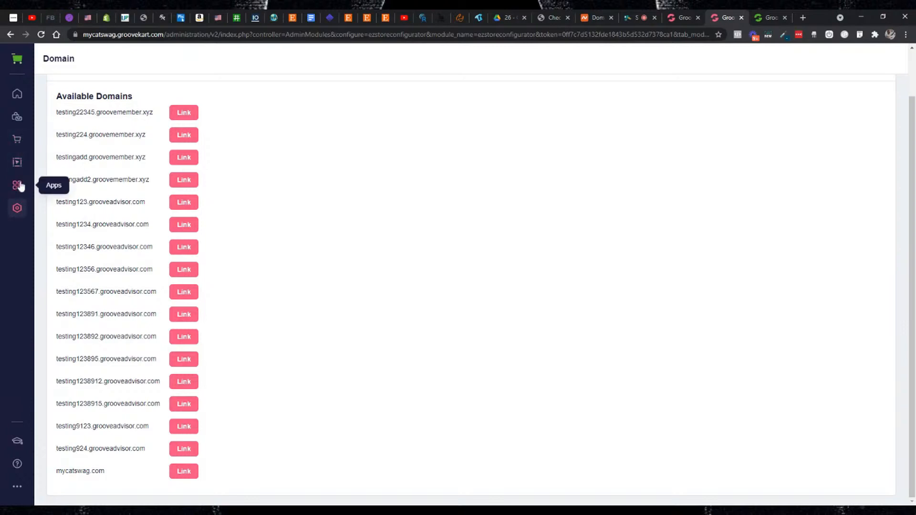
pyautogui.click(14, 211)
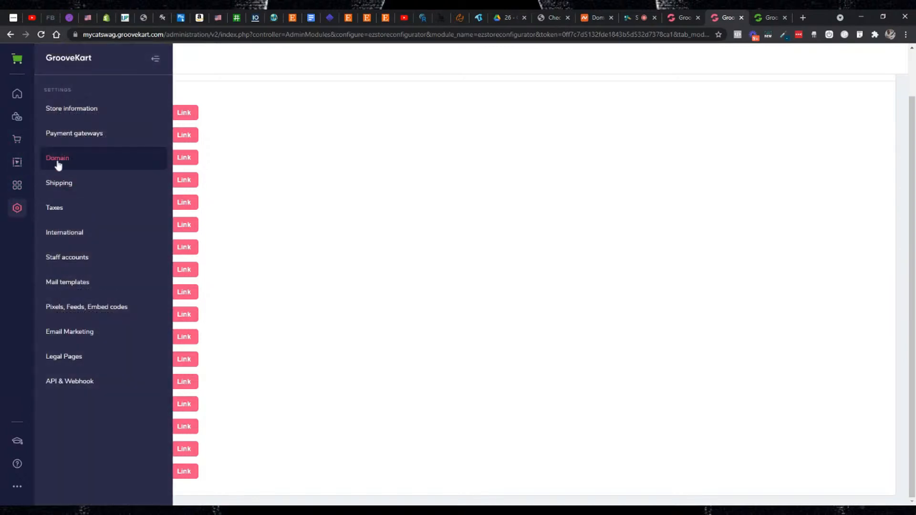
pyautogui.click(59, 162)
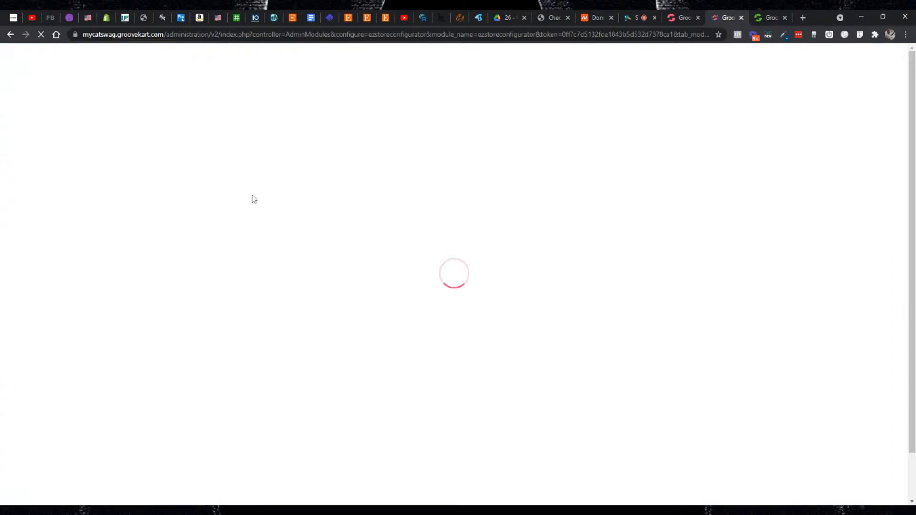
pyautogui.scroll(-2, 114, 239)
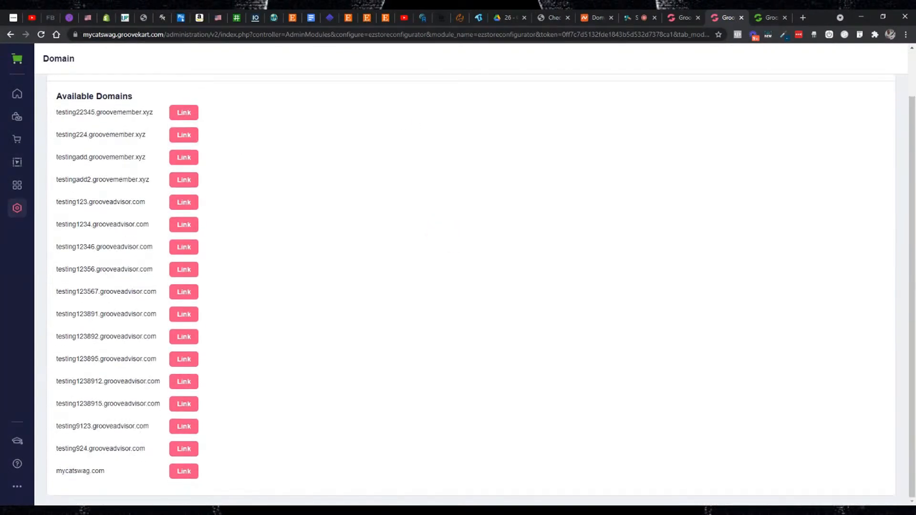
pyautogui.moveTo(110, 478); pyautogui.dragTo(54, 481)
pyautogui.click(71, 479)
pyautogui.scroll(1, 520, 238)
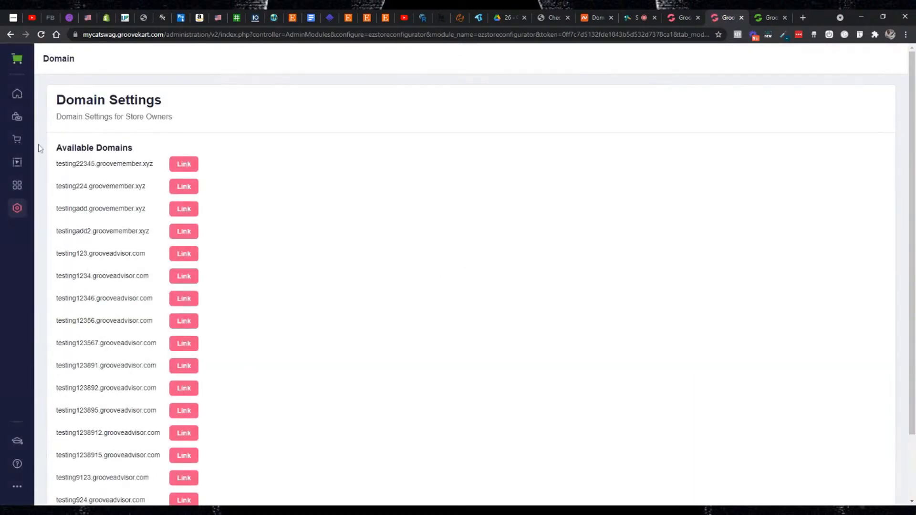
# - Return to the Store Information settings and check the Store Email entry
pyautogui.click(17, 212)
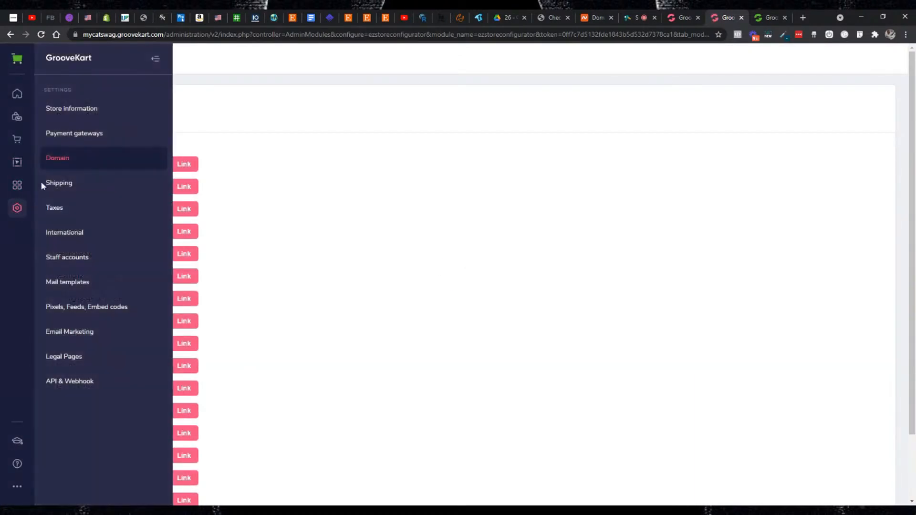
pyautogui.click(73, 121)
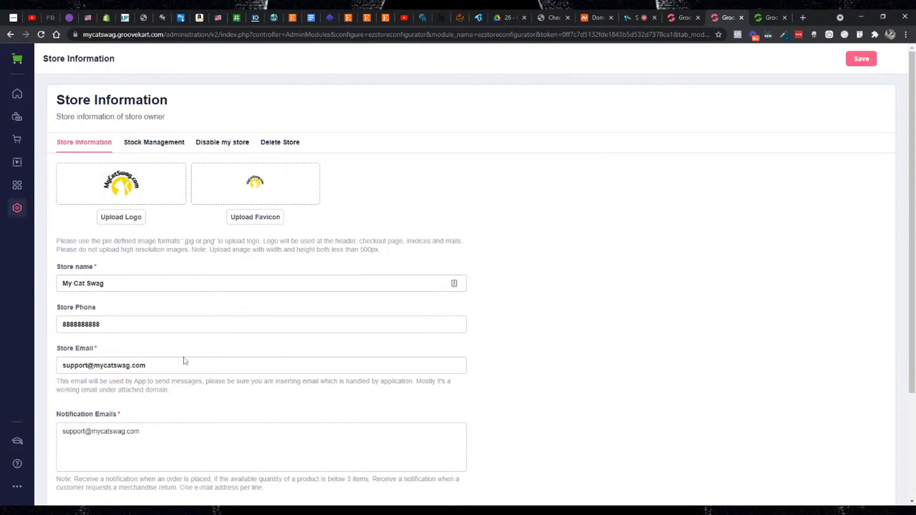
pyautogui.moveTo(172, 365); pyautogui.dragTo(62, 365)
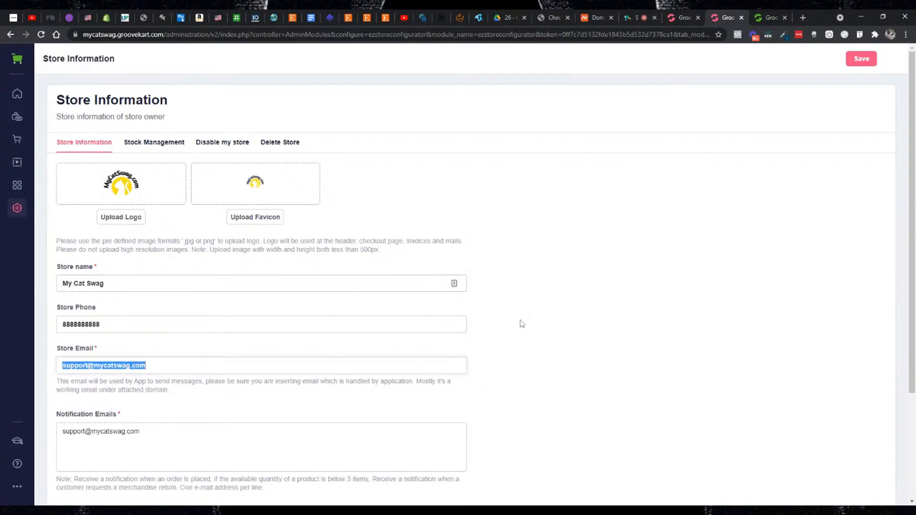
pyautogui.click(549, 317)
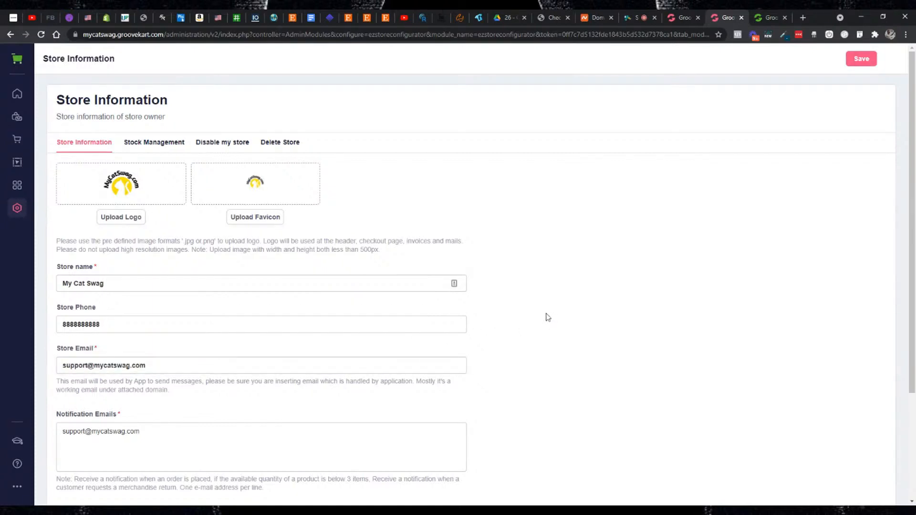
# - Add a second recipient's e-mail on a new line below the support address in Notification Emails
pyautogui.scroll(-1, 548, 317)
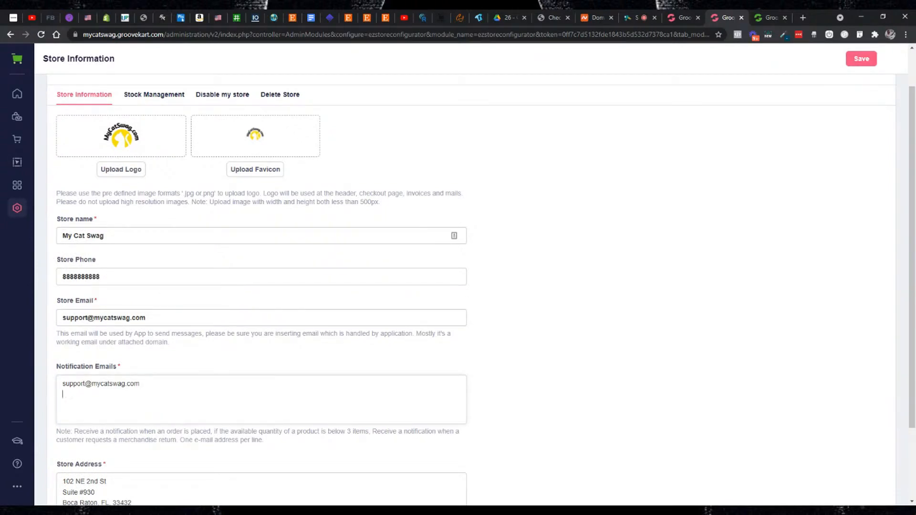
pyautogui.moveTo(140, 384); pyautogui.dragTo(61, 384)
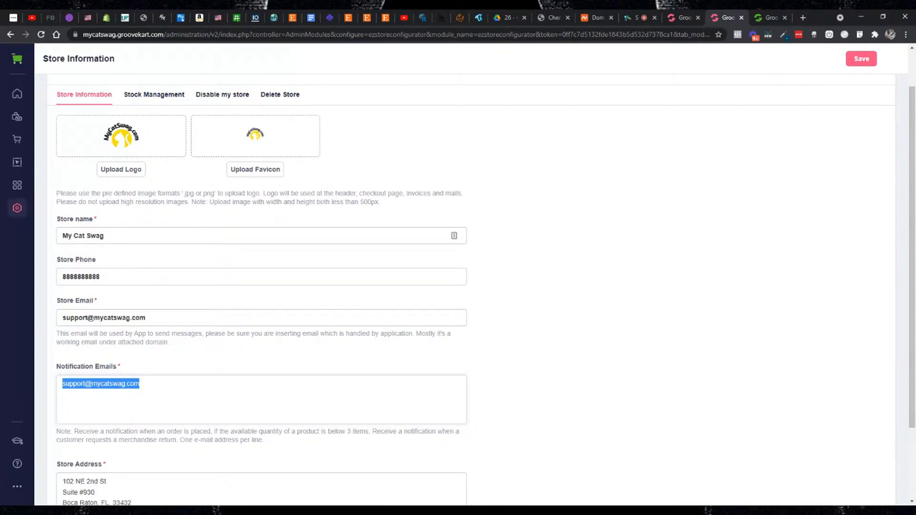
pyautogui.click(140, 384)
pyautogui.moveTo(140, 384); pyautogui.dragTo(62, 384)
pyautogui.click(67, 378)
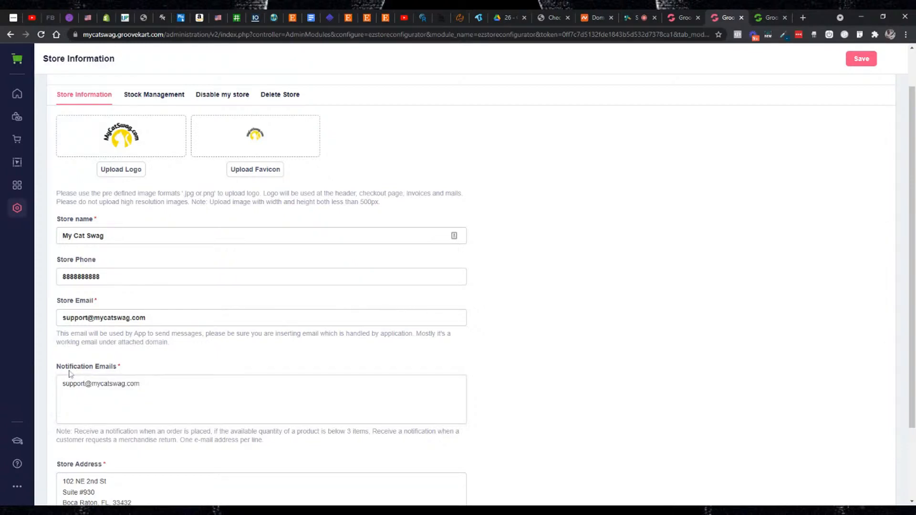
pyautogui.doubleClick(69, 370)
pyautogui.hotkey('ctrl', 'a')
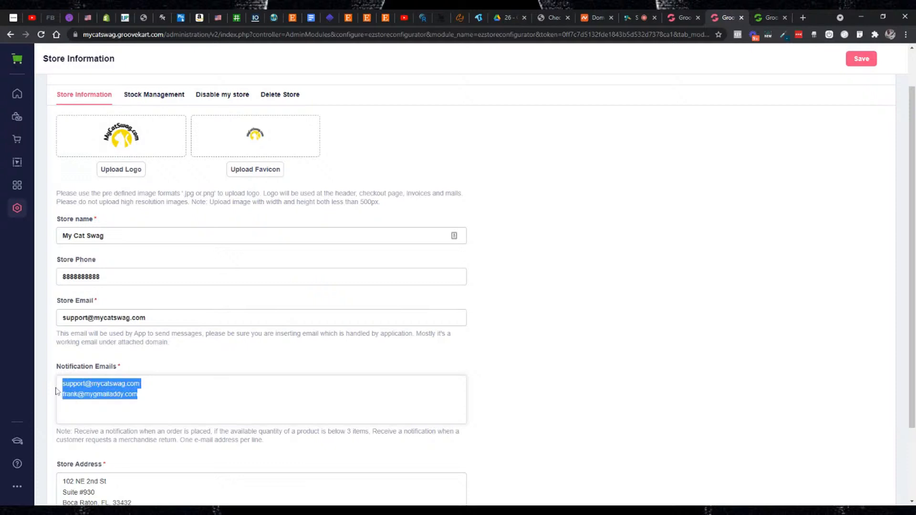
pyautogui.click(56, 388)
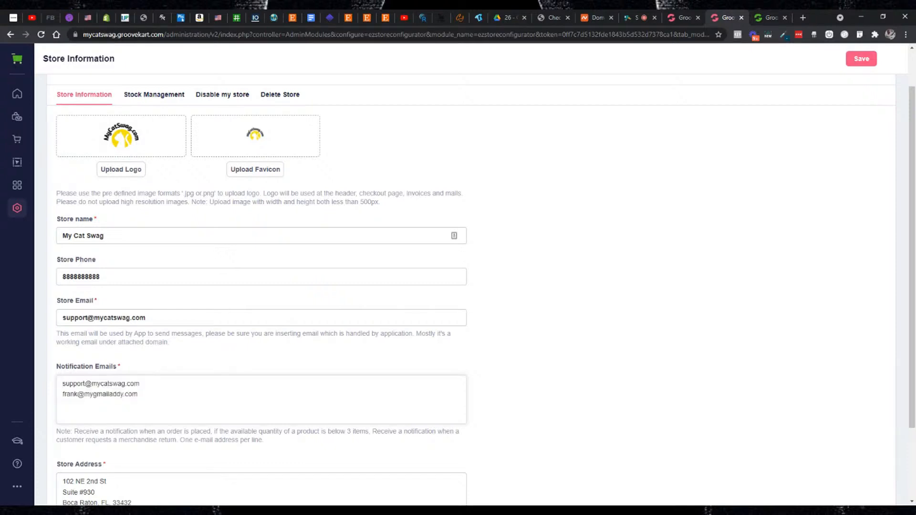
# - Delete the second recipient's e-mail from Notification Emails, keeping only the support address
pyautogui.press('End')
pyautogui.hotkey('shift', 'Down')
pyautogui.press('BackSpace')
# - Save the Store Information settings and switch to the live-stream browser tab
pyautogui.click(858, 69)
pyautogui.scroll(-2, 651, 113)
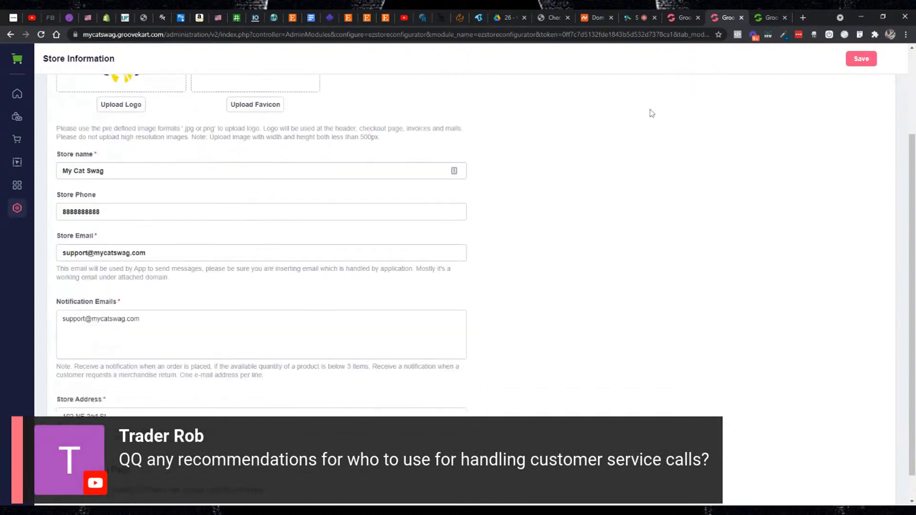
pyautogui.scroll(3, 661, 115)
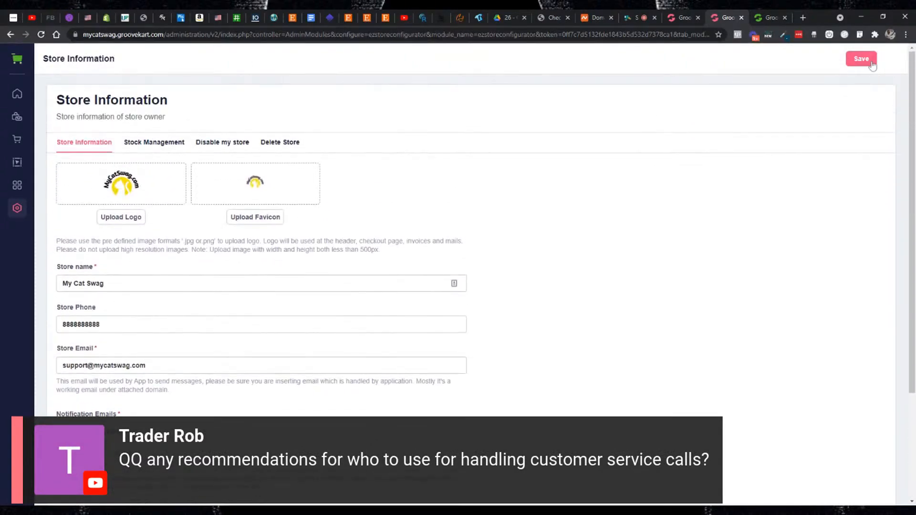
pyautogui.click(872, 65)
pyautogui.click(633, 21)
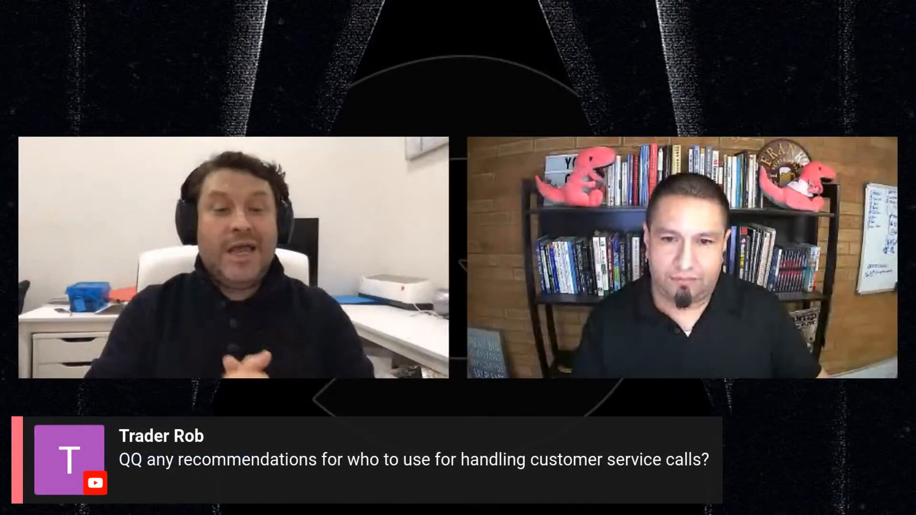